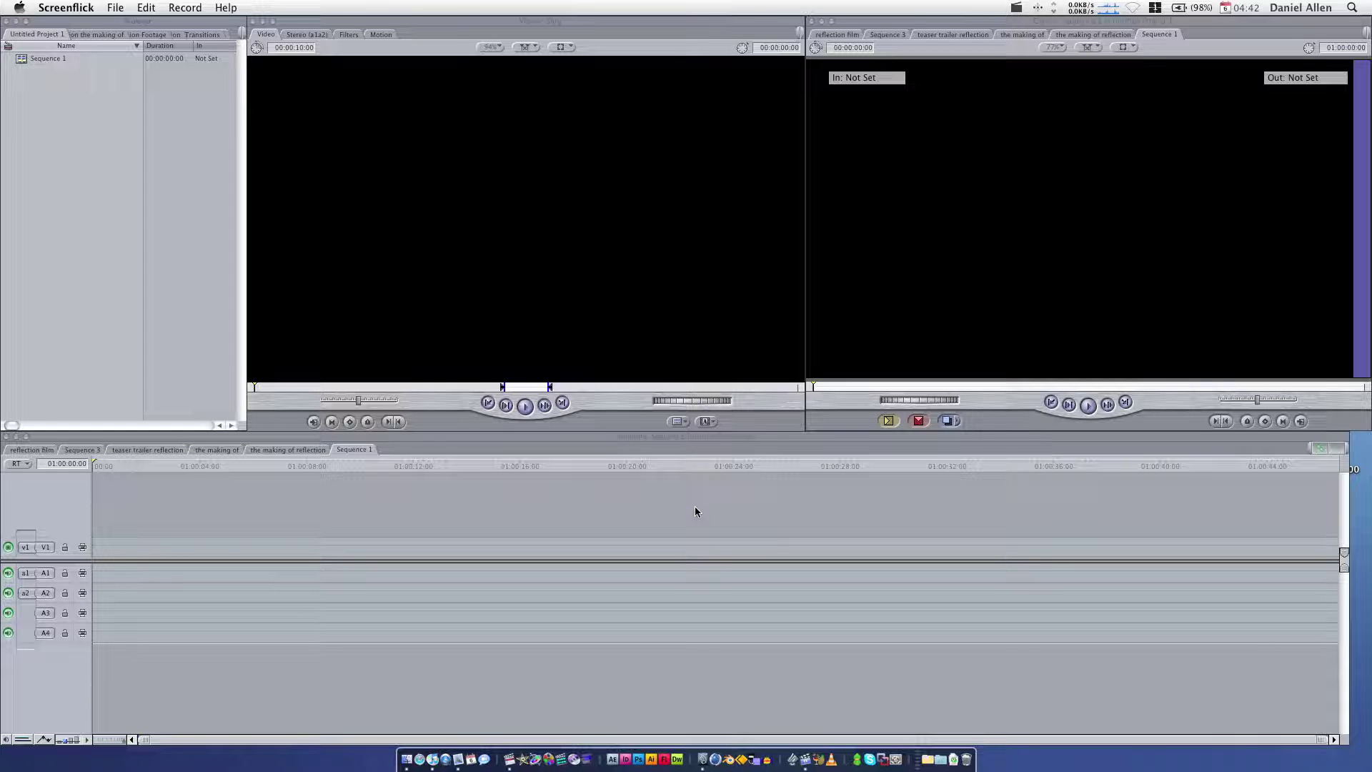
Step: Bring Final Cut Pro to the front, showing the empty Sequence 1 in Untitled Project 1
left_click(695, 507)
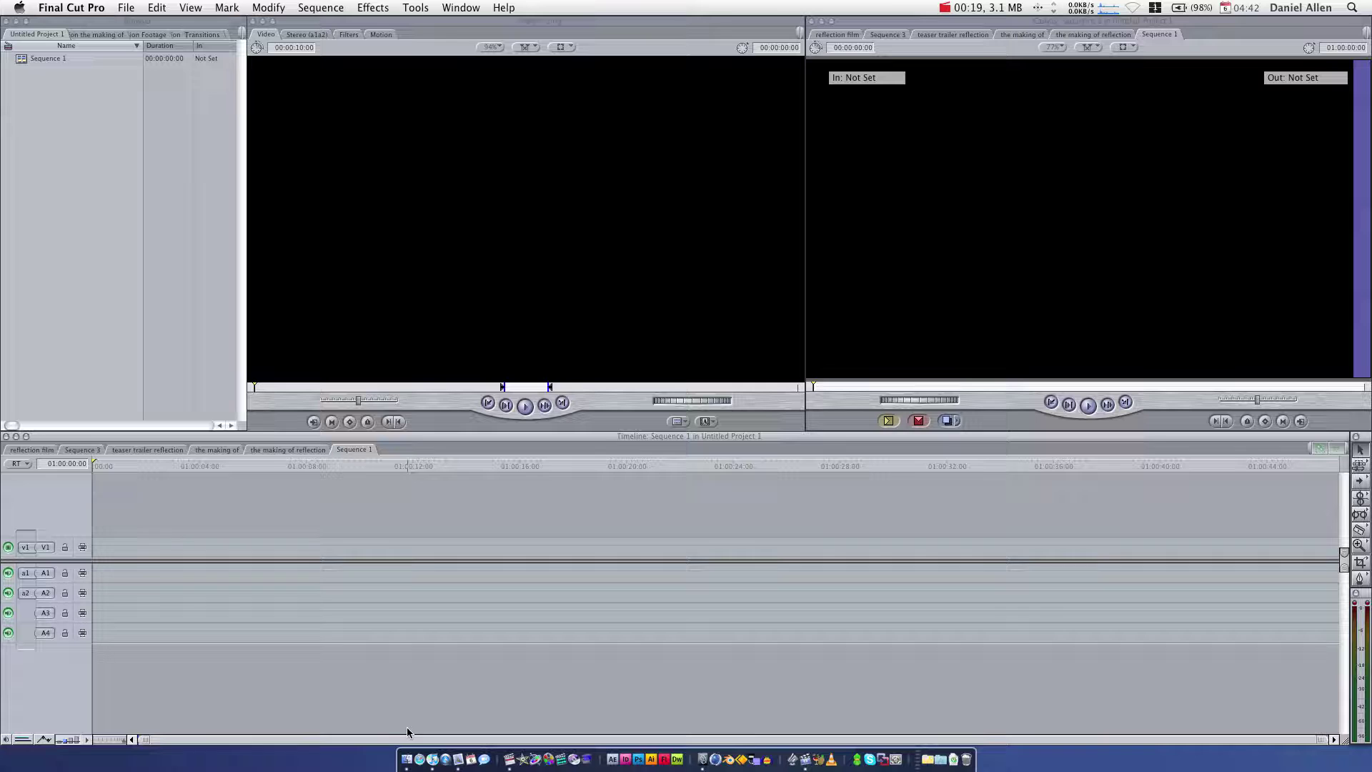
Step: In Finder, open the reflection film > Reflection Footage folder
left_click(407, 759)
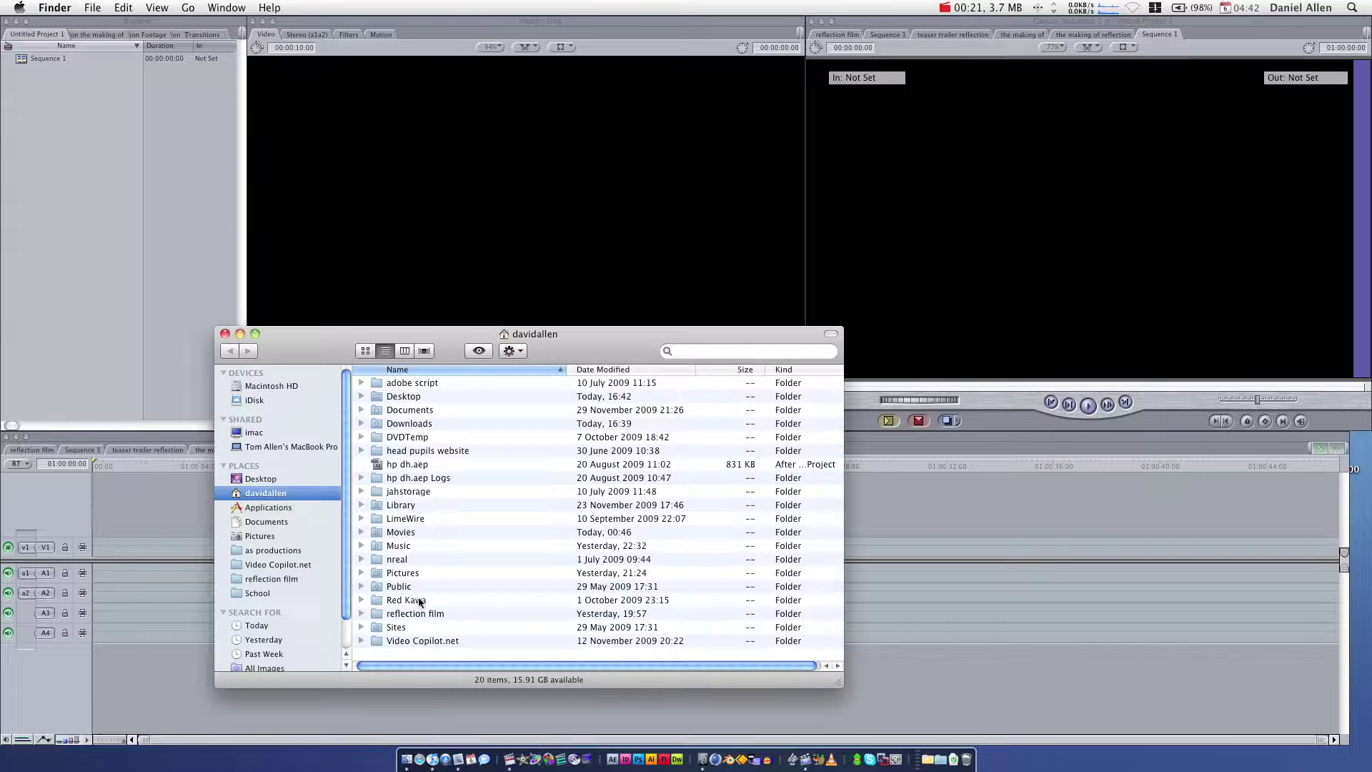
left_click(269, 578)
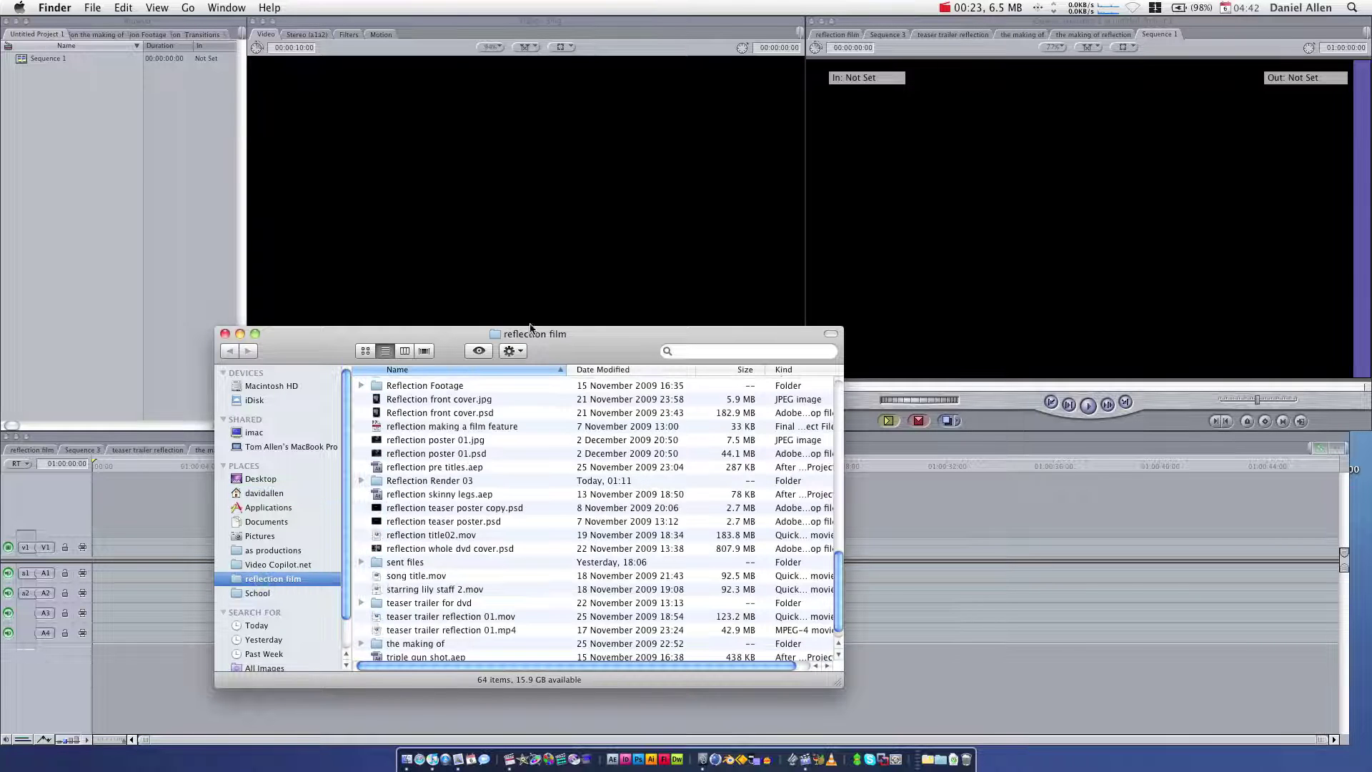
left_click_drag(552, 347, 628, 277)
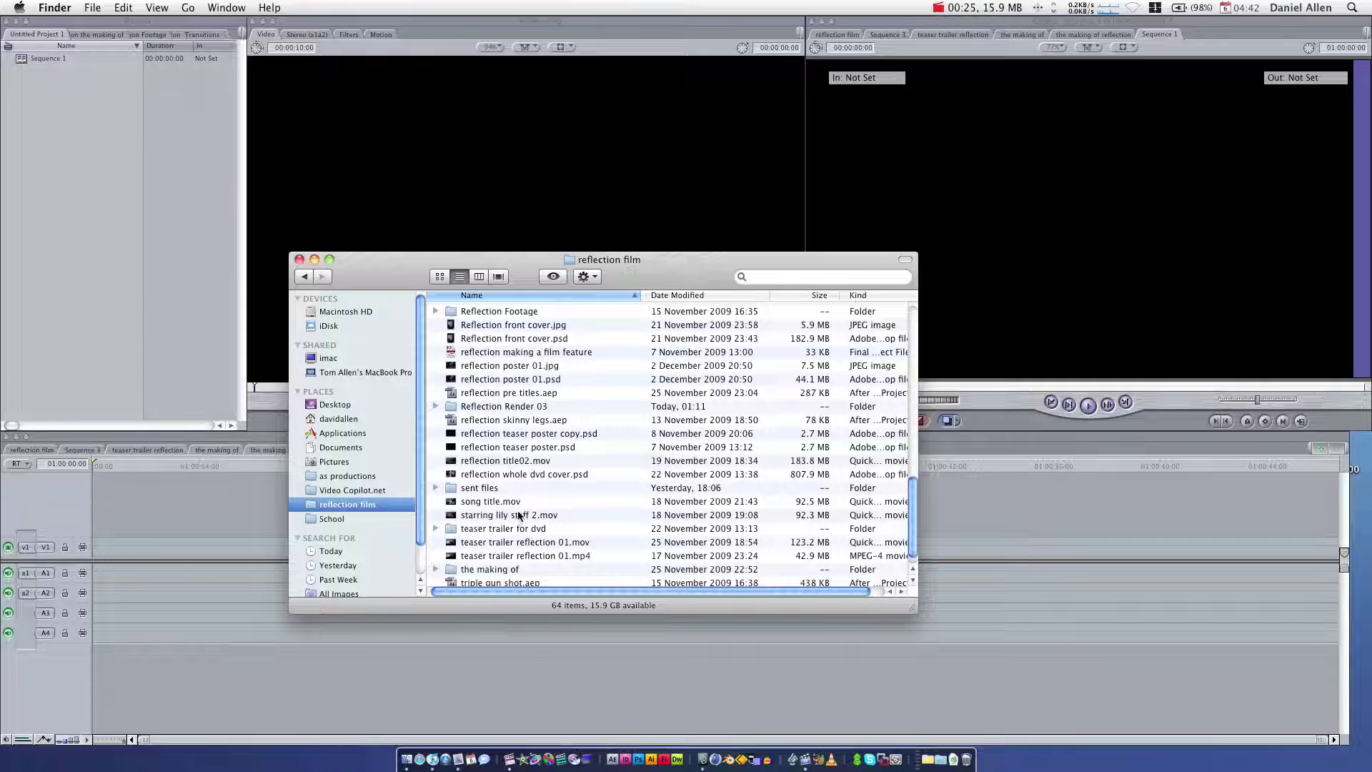
scroll(533, 511, "down", 1)
scroll(540, 497, "up", 5)
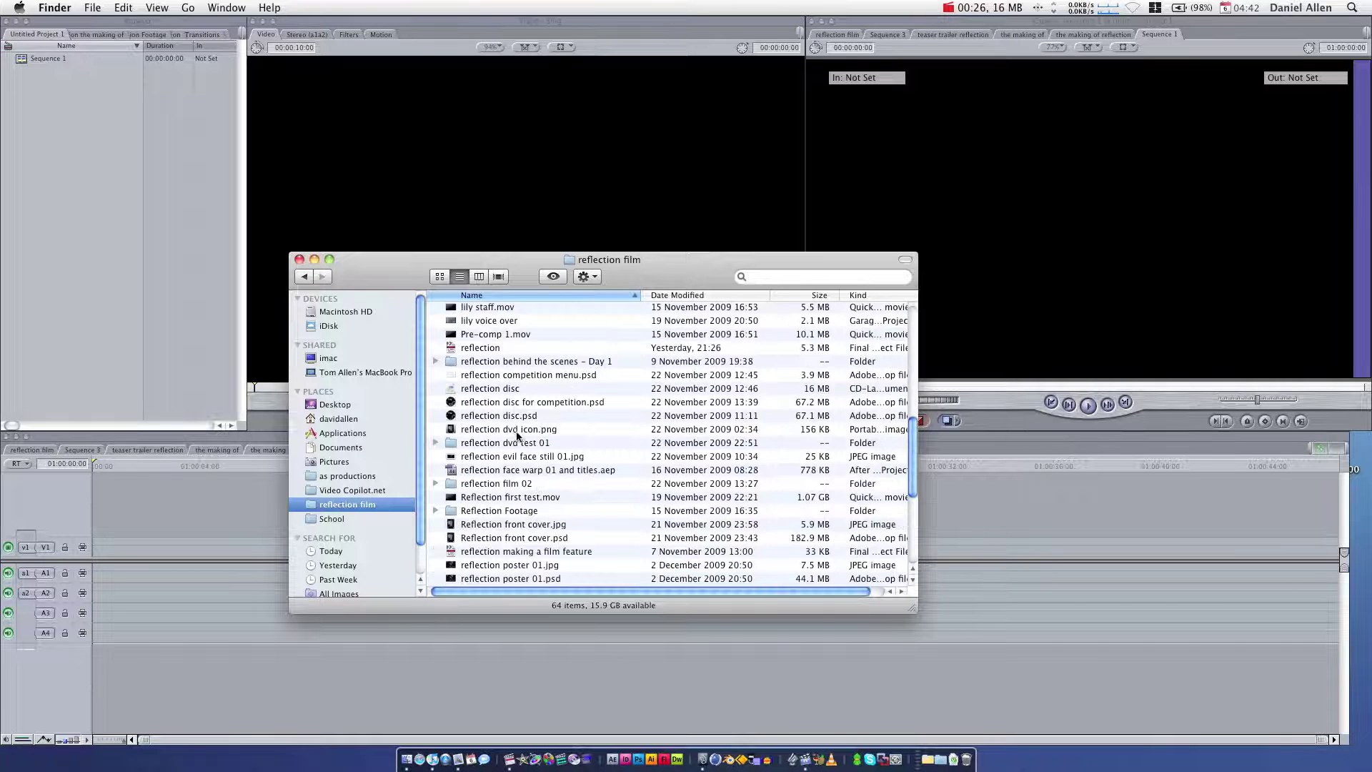
double_click(461, 510)
Step: Select four Reflection Footage clips and drag them into the Final Cut Pro browser
left_click(569, 379)
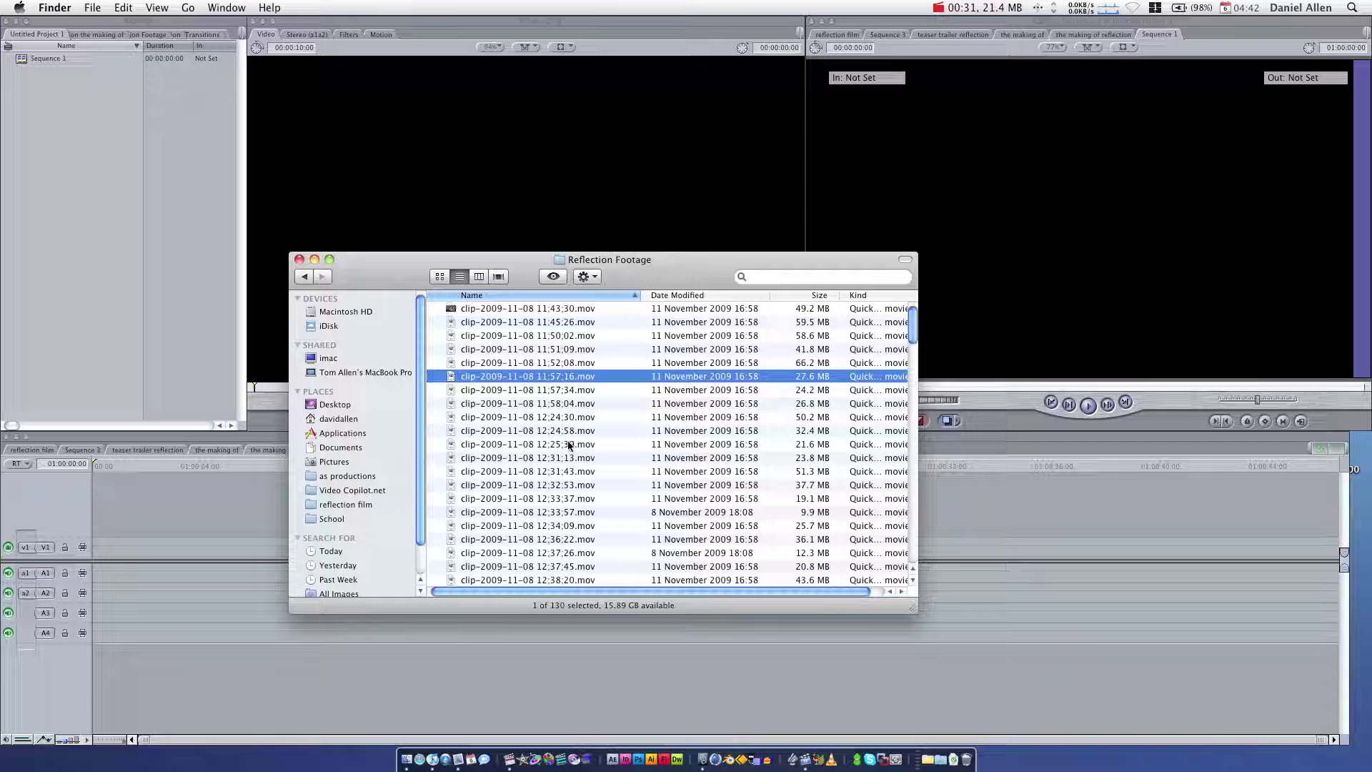
left_click(518, 421, "shift")
left_click_drag(518, 421, 98, 247)
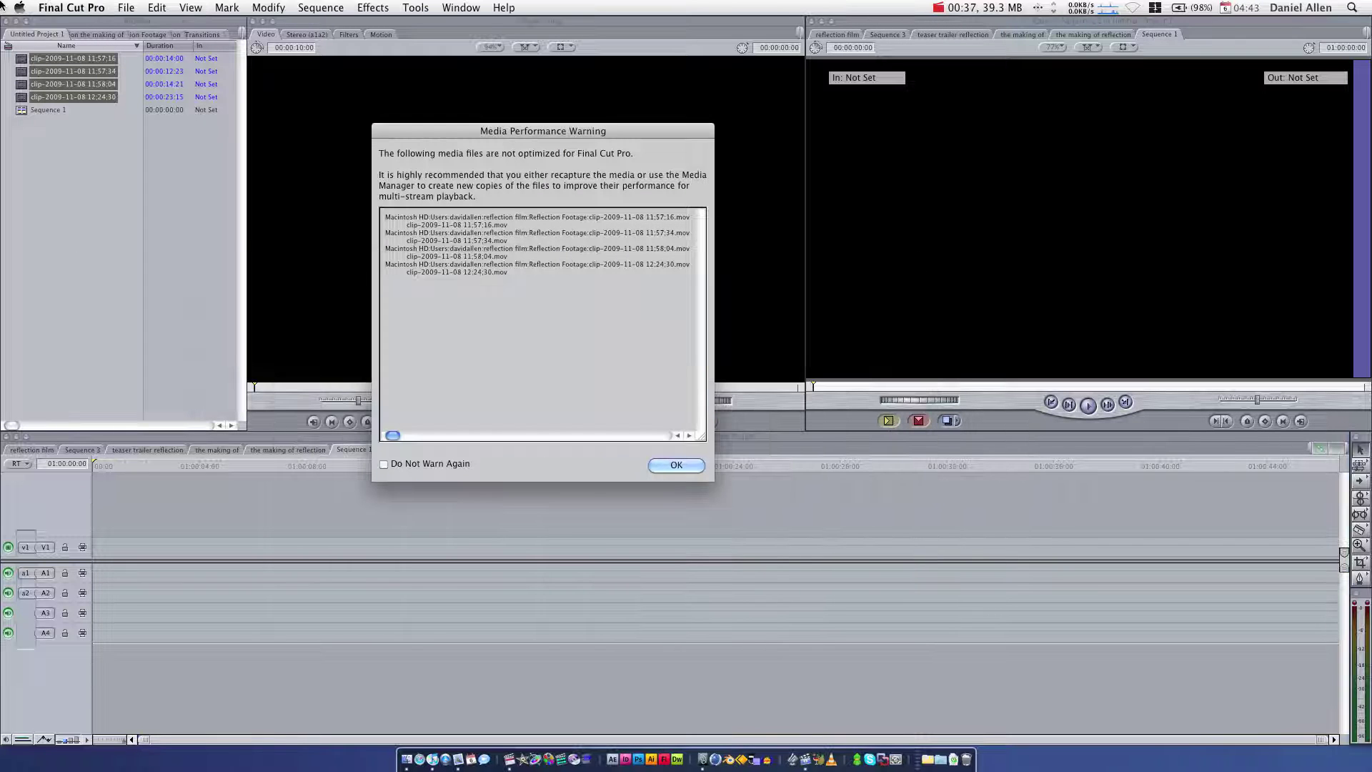
Step: Close the Reflection Footage Finder window, leaving the Media Performance Warning showing
left_click(406, 759)
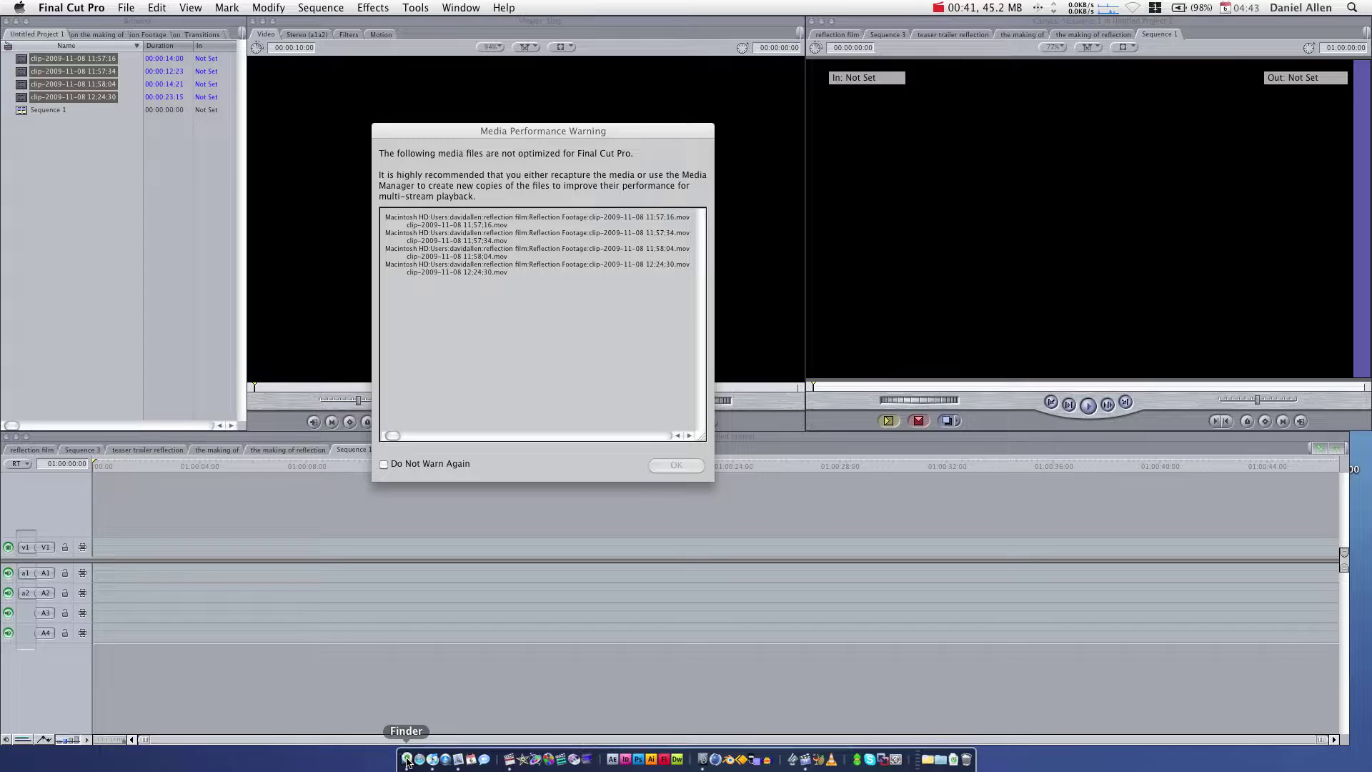
key("F9")
left_click(736, 429)
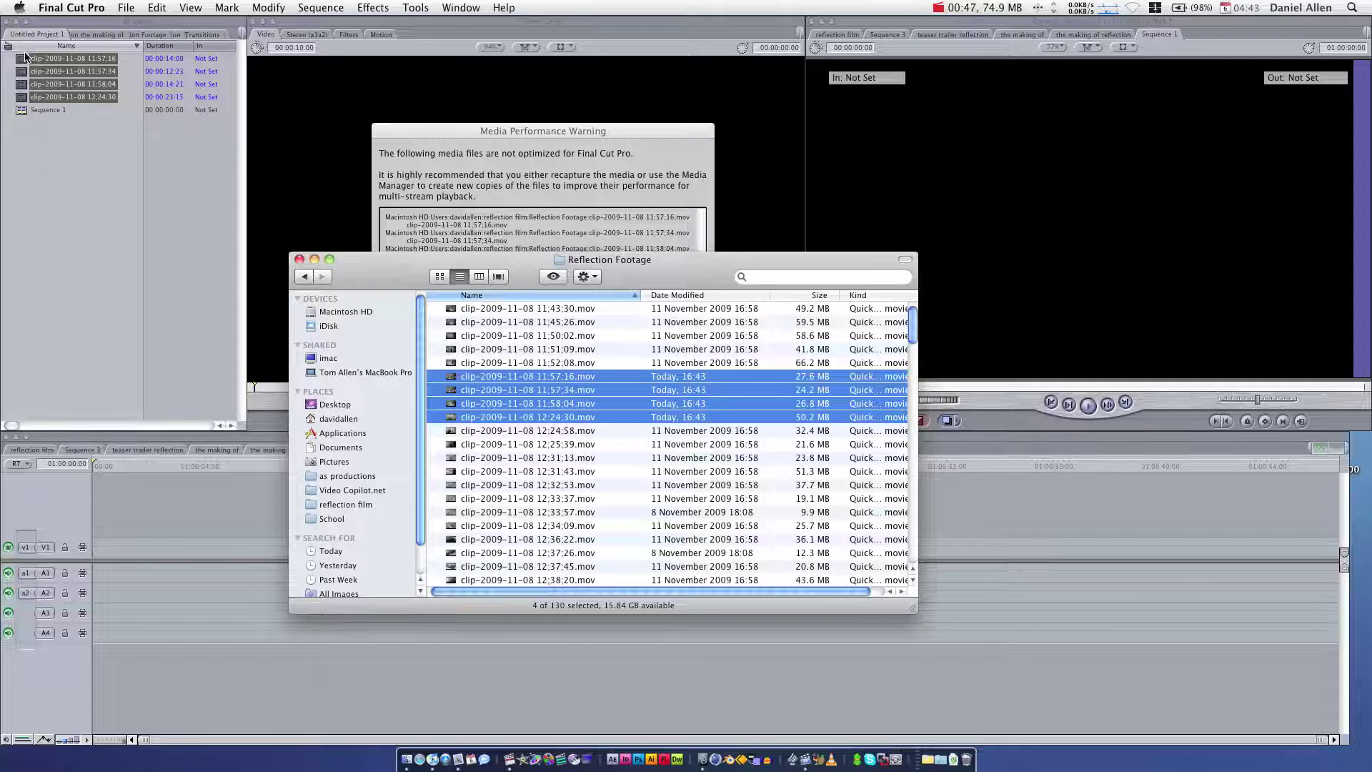
left_click(592, 172)
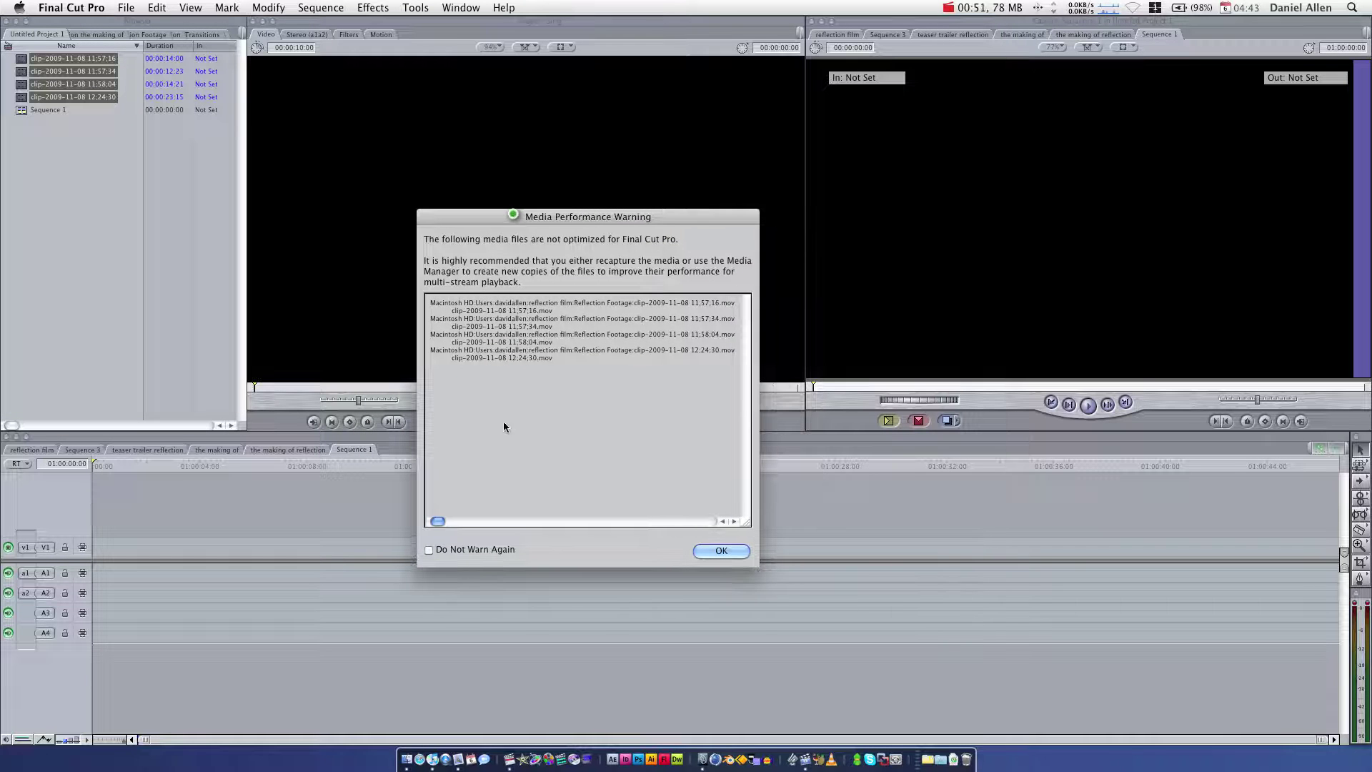
left_click_drag(438, 522, 470, 400)
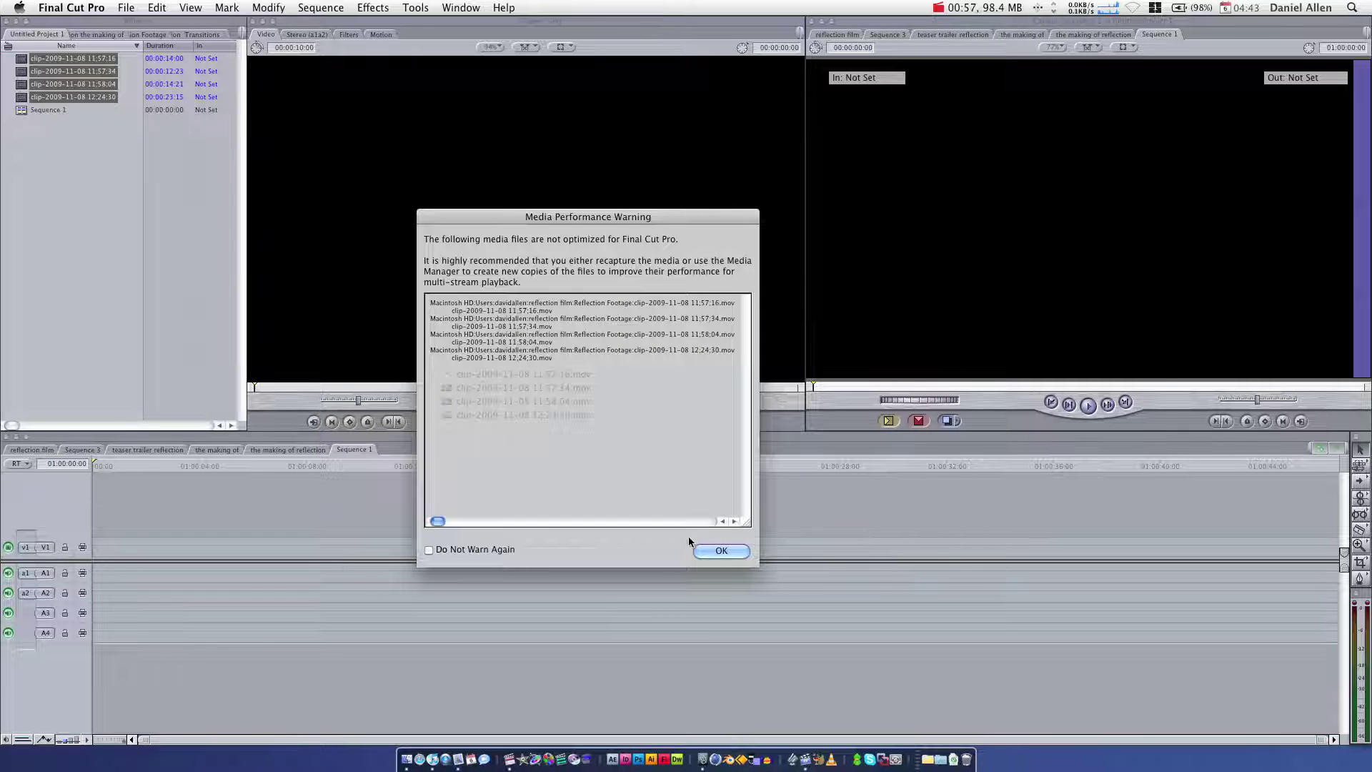
left_click_drag(690, 542, 631, 205)
left_click(361, 273)
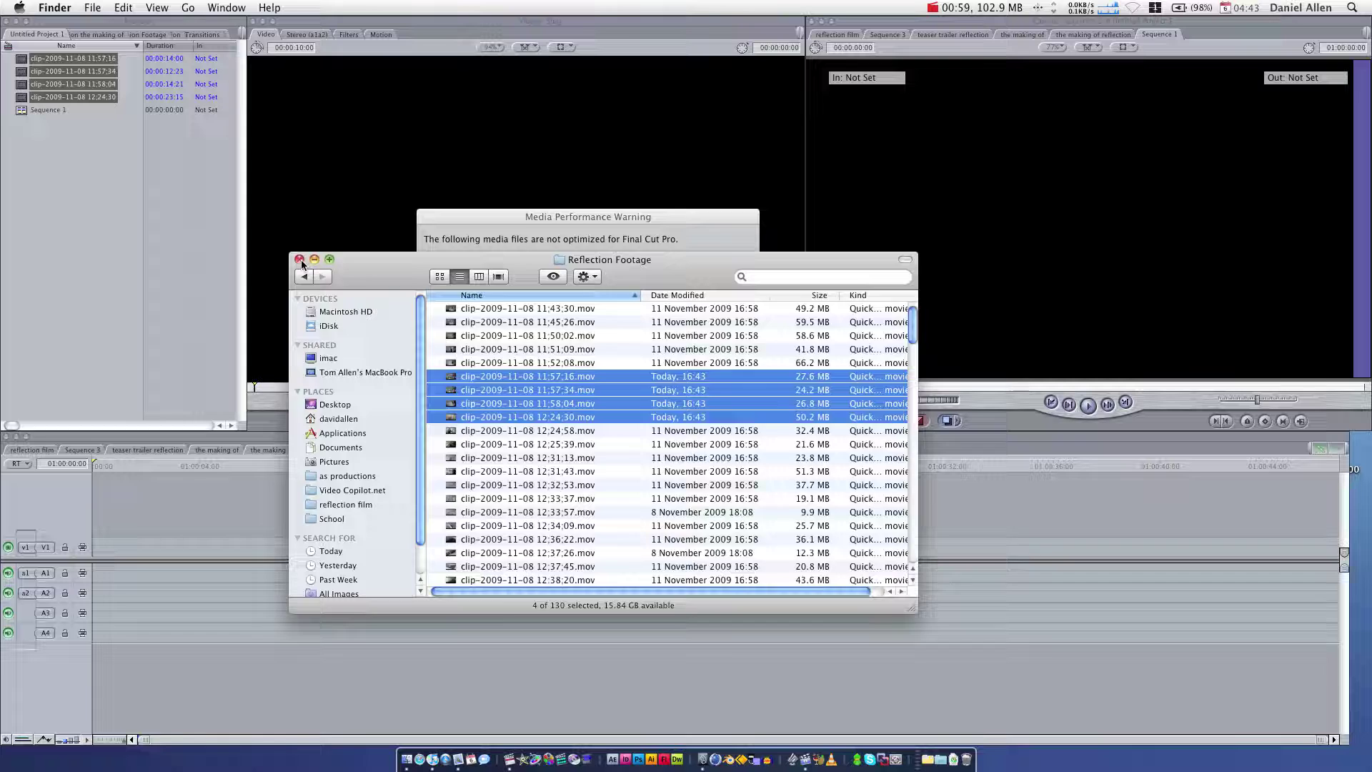
left_click(300, 259)
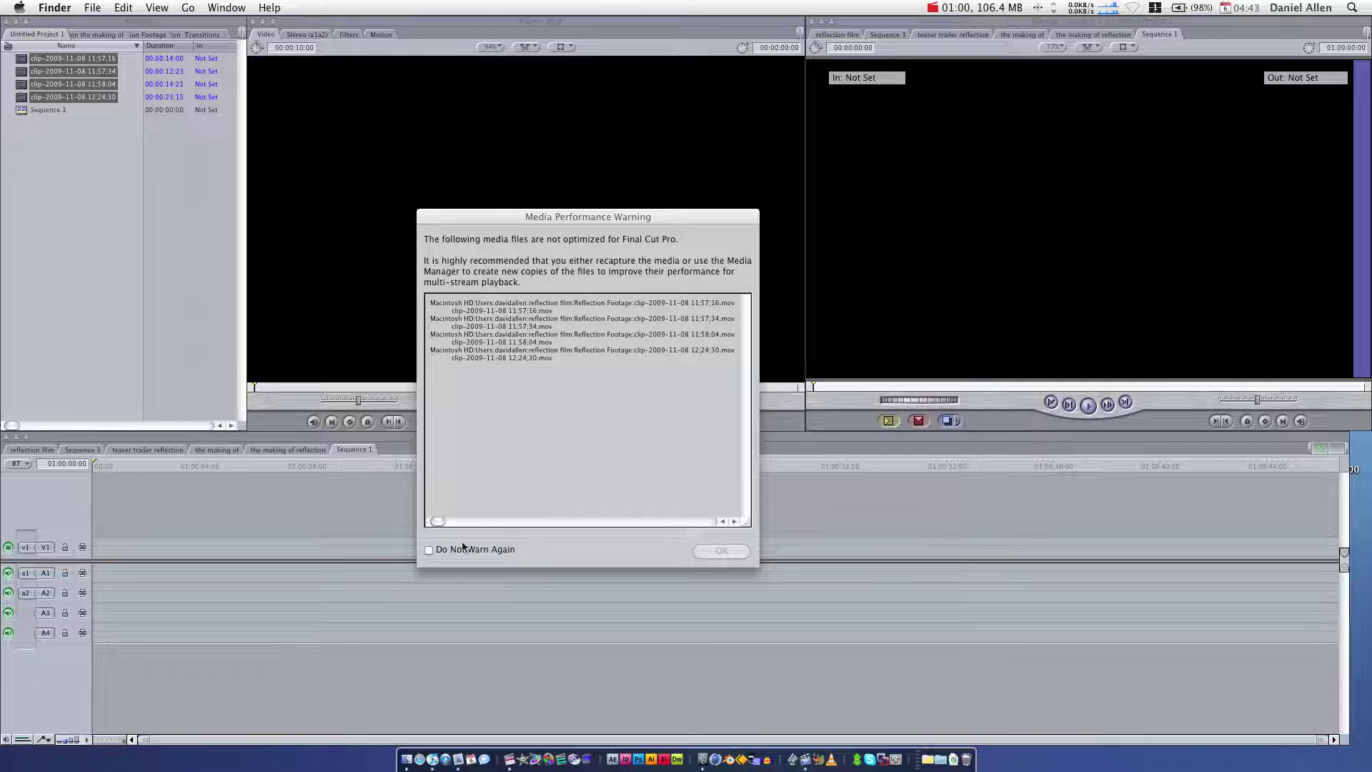
Step: Dismiss the warning, drop the first two clips into Sequence 1, and match sequence settings
left_click(699, 549)
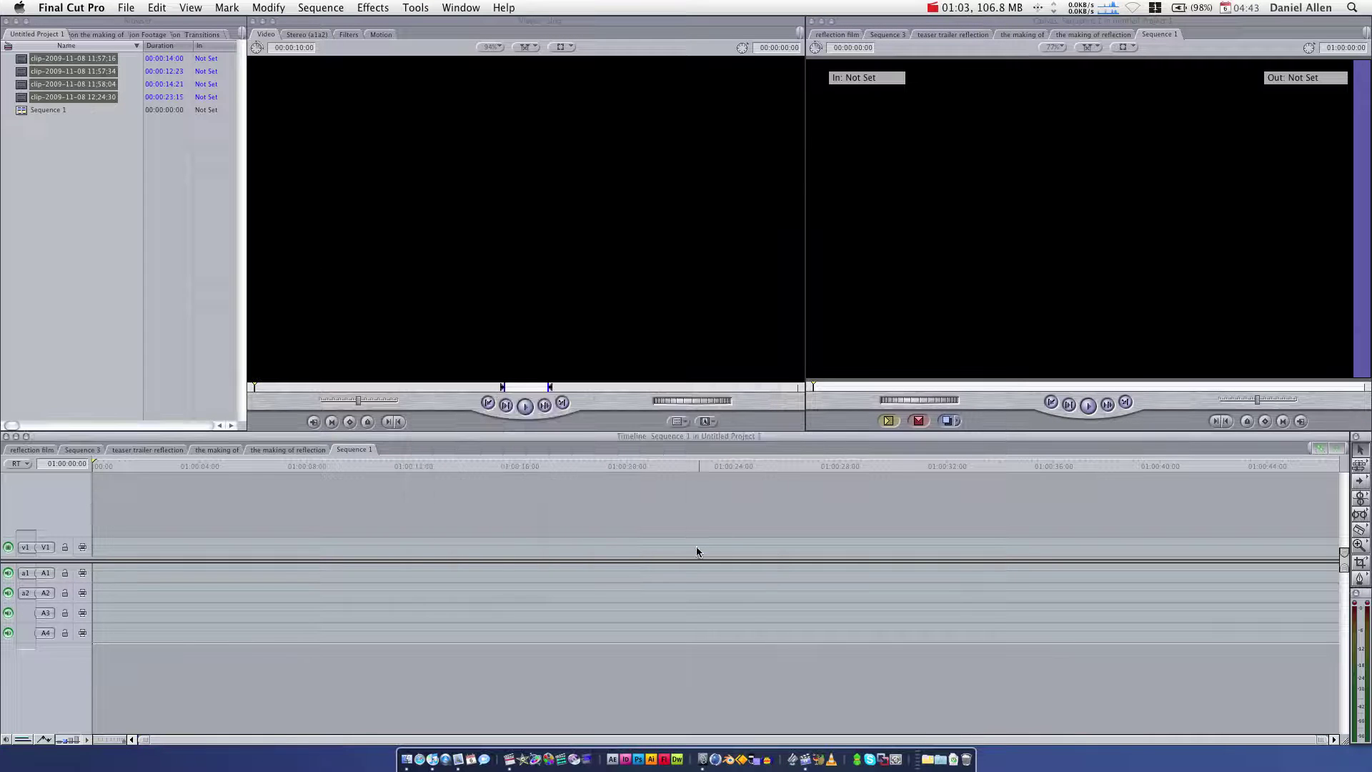
left_click(63, 150)
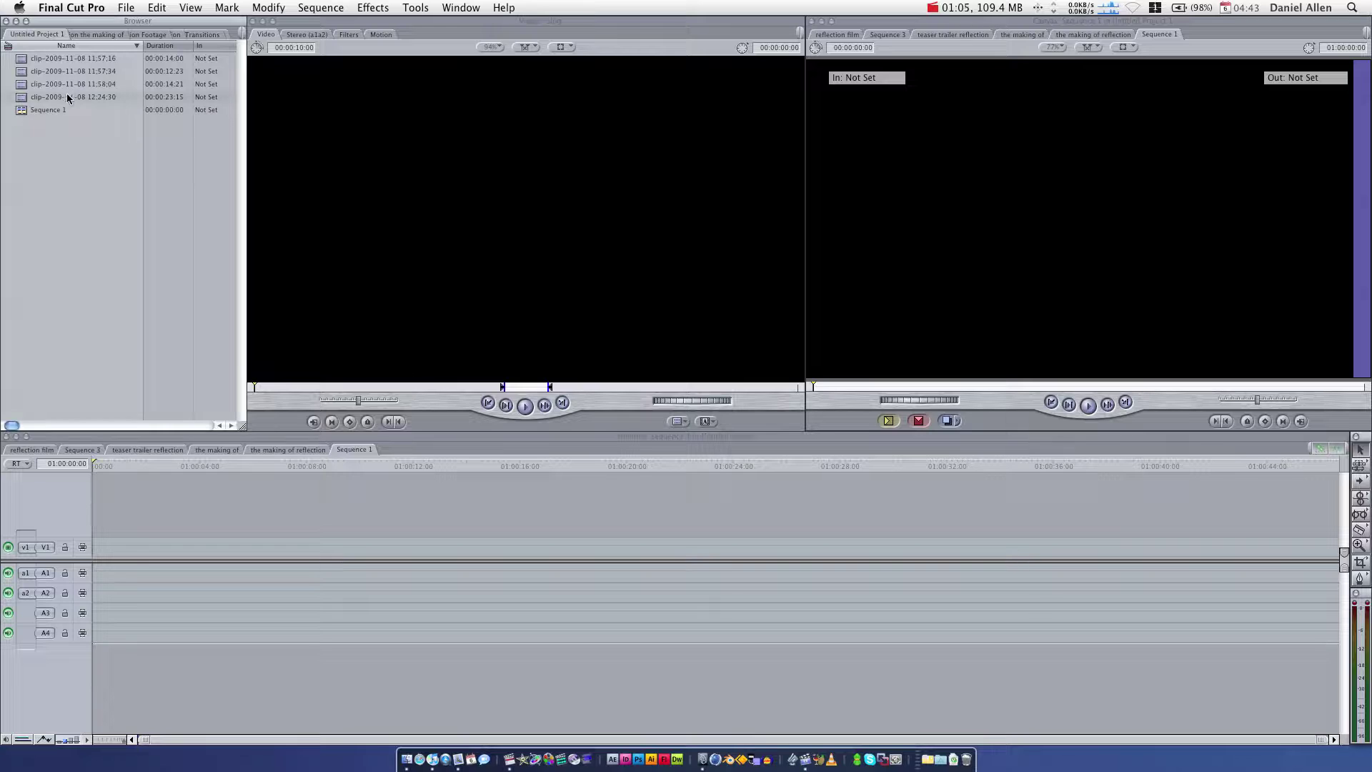
left_click(57, 60)
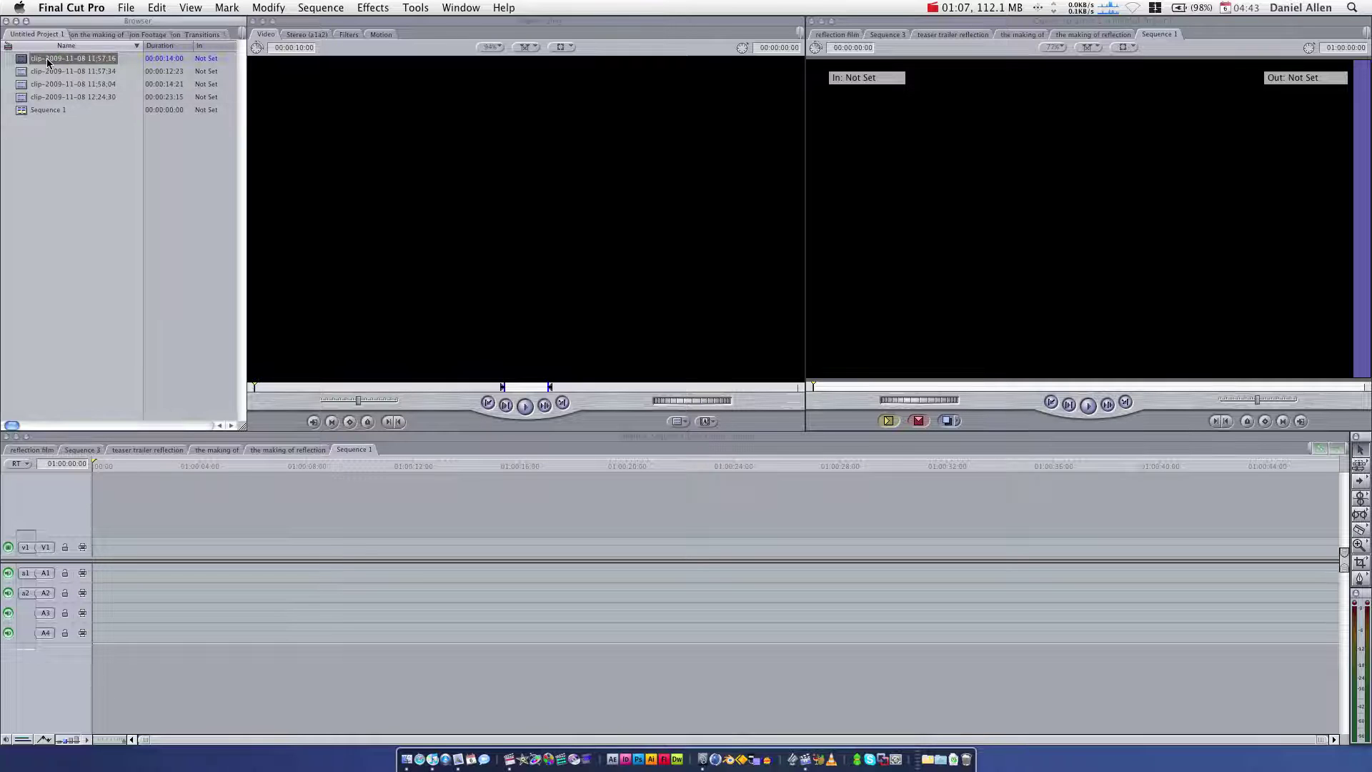
left_click(47, 72, "shift")
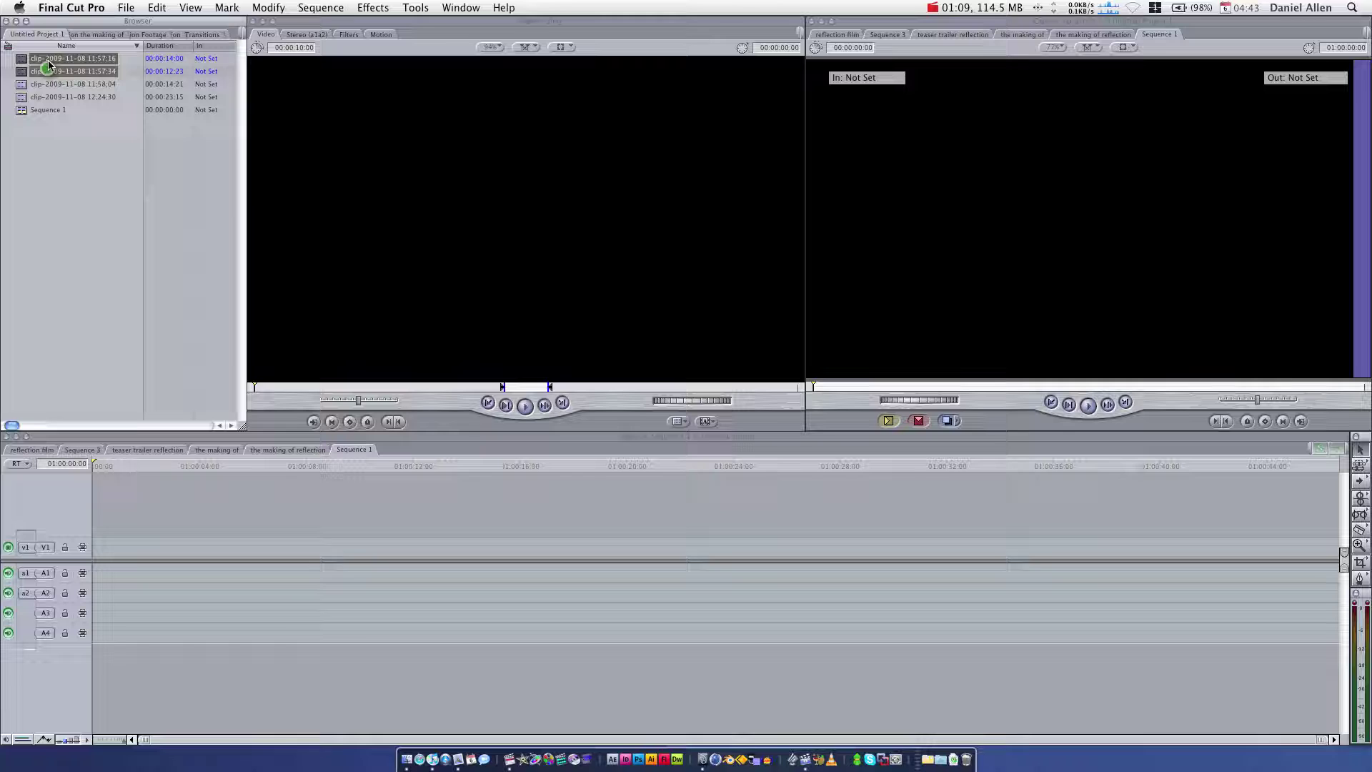
left_click_drag(47, 61, 156, 547)
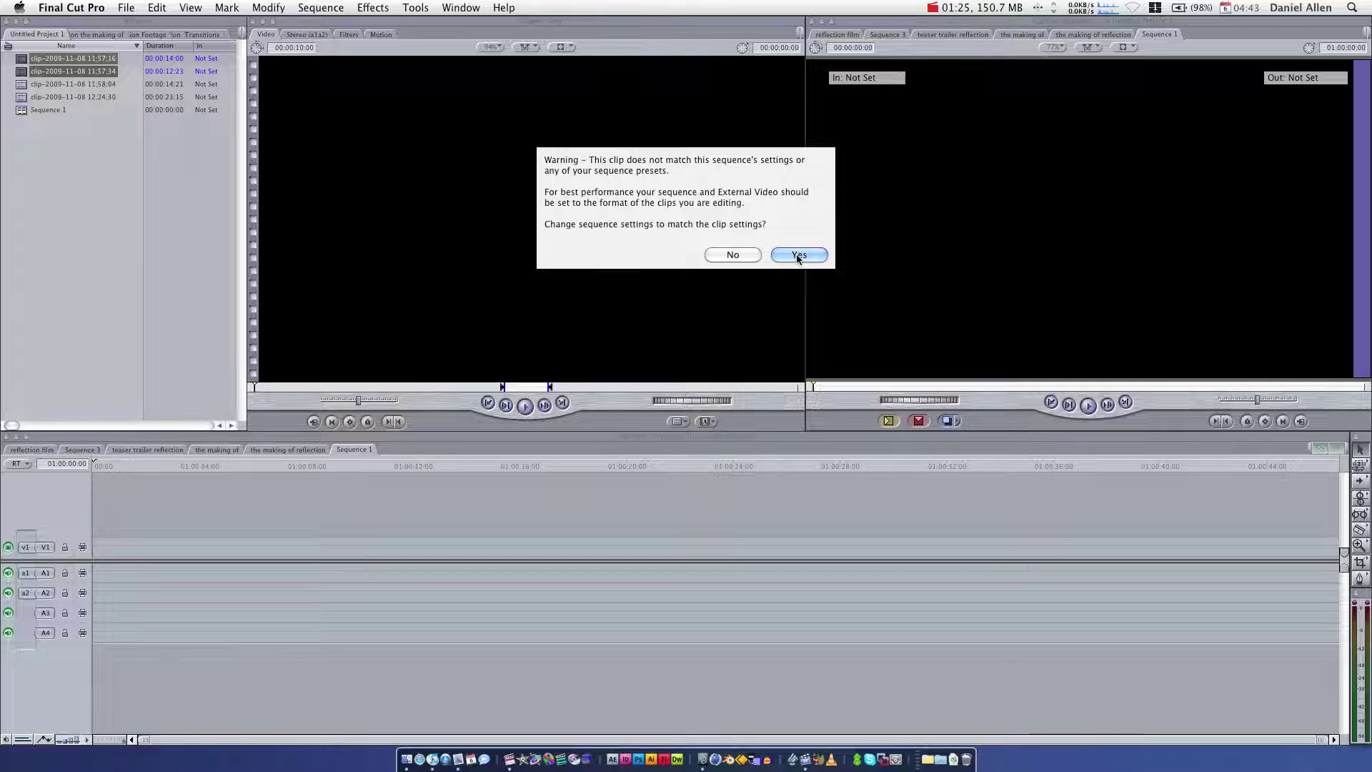
left_click(798, 255)
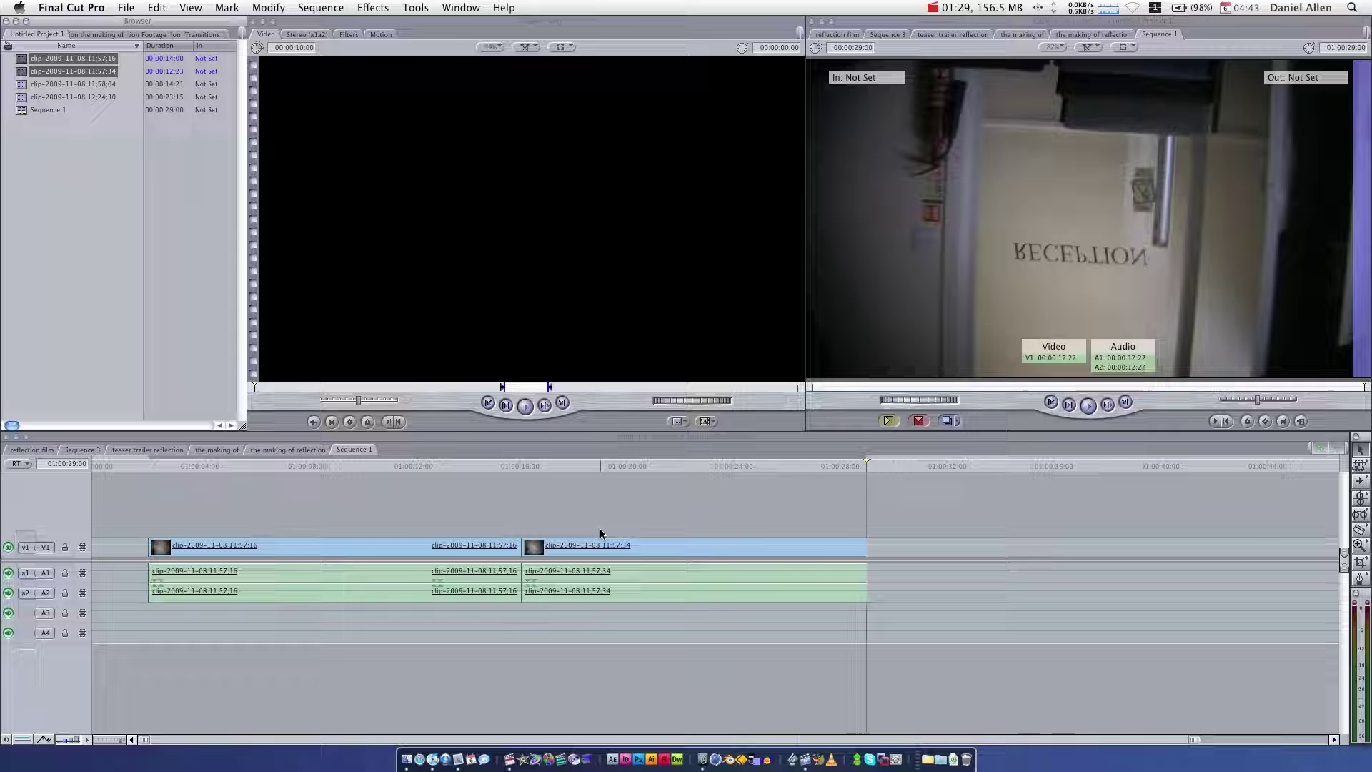
Step: Preview Sequence 1, stopping playback at 01:00:22:11, then select the second clip
left_click_drag(586, 469, 572, 511)
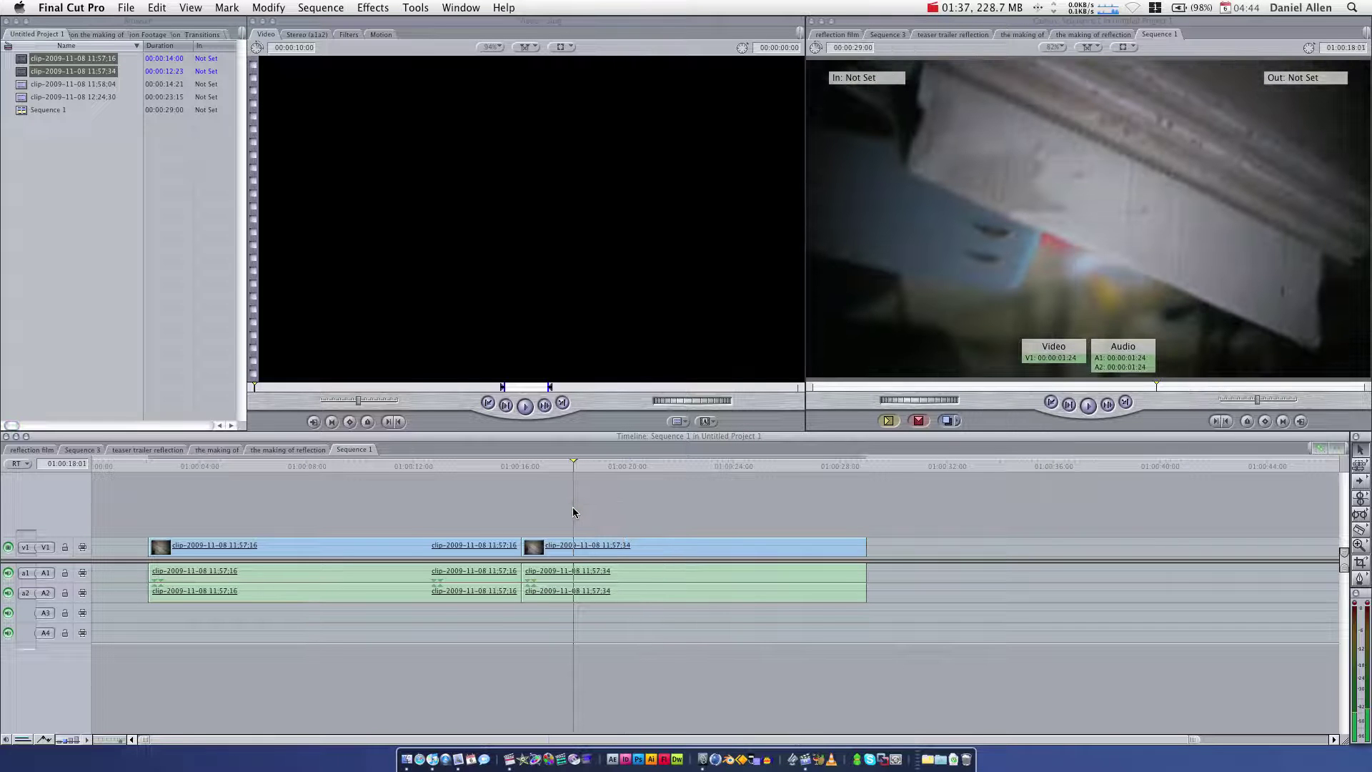
key("space")
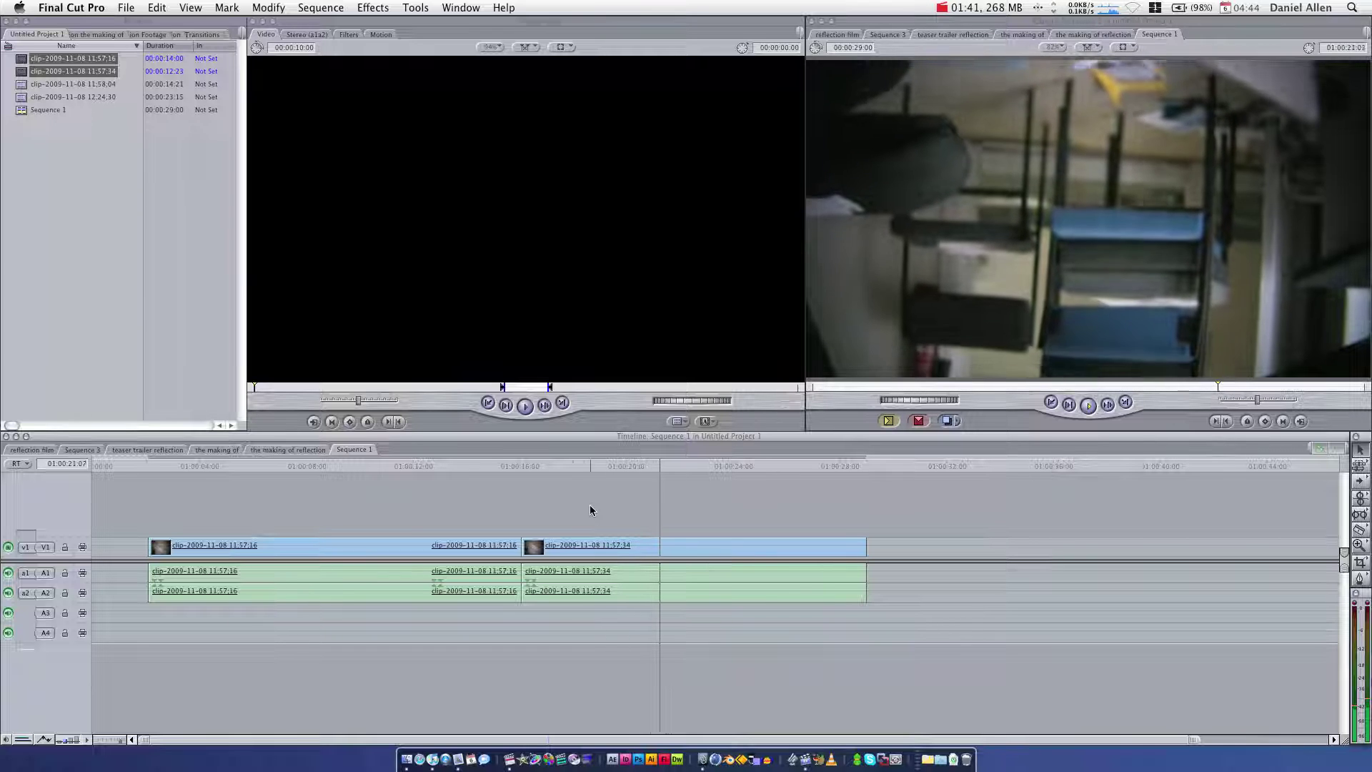
key("space")
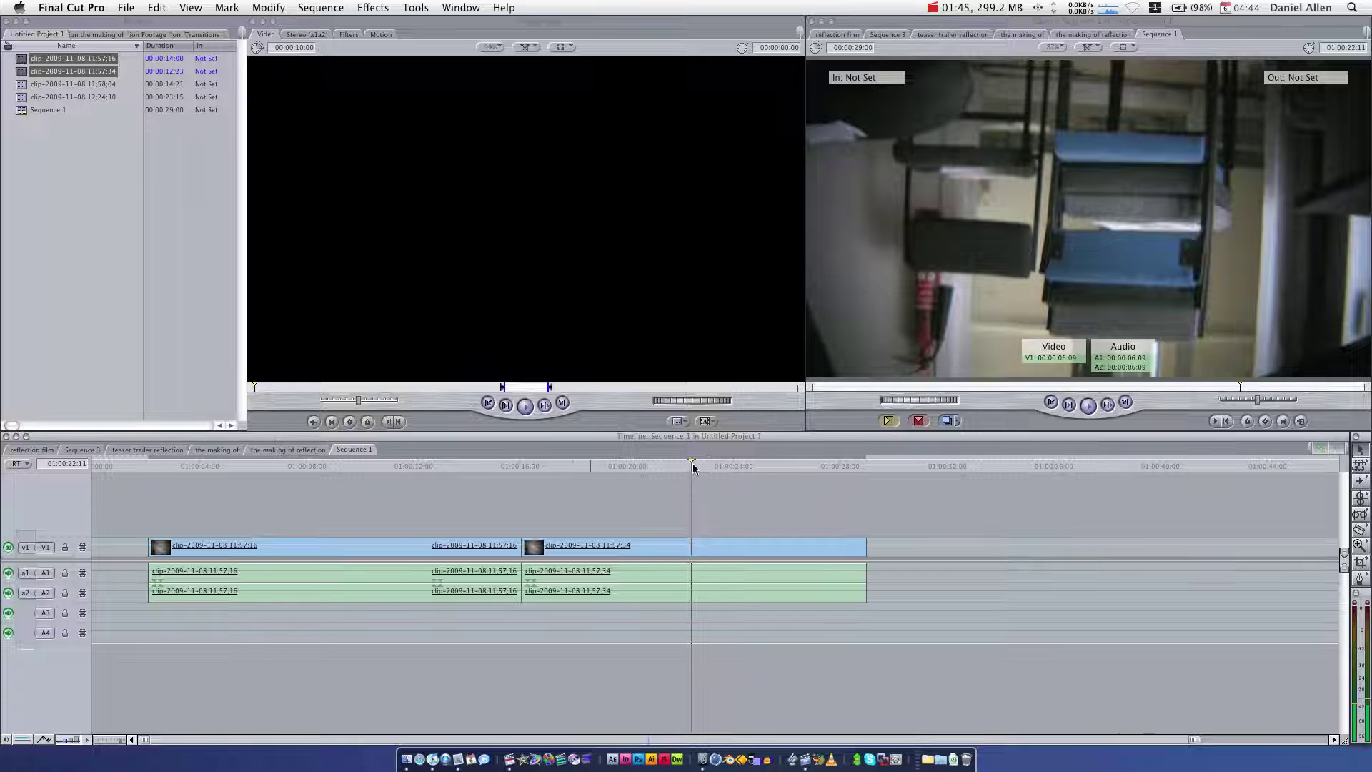
left_click(743, 549)
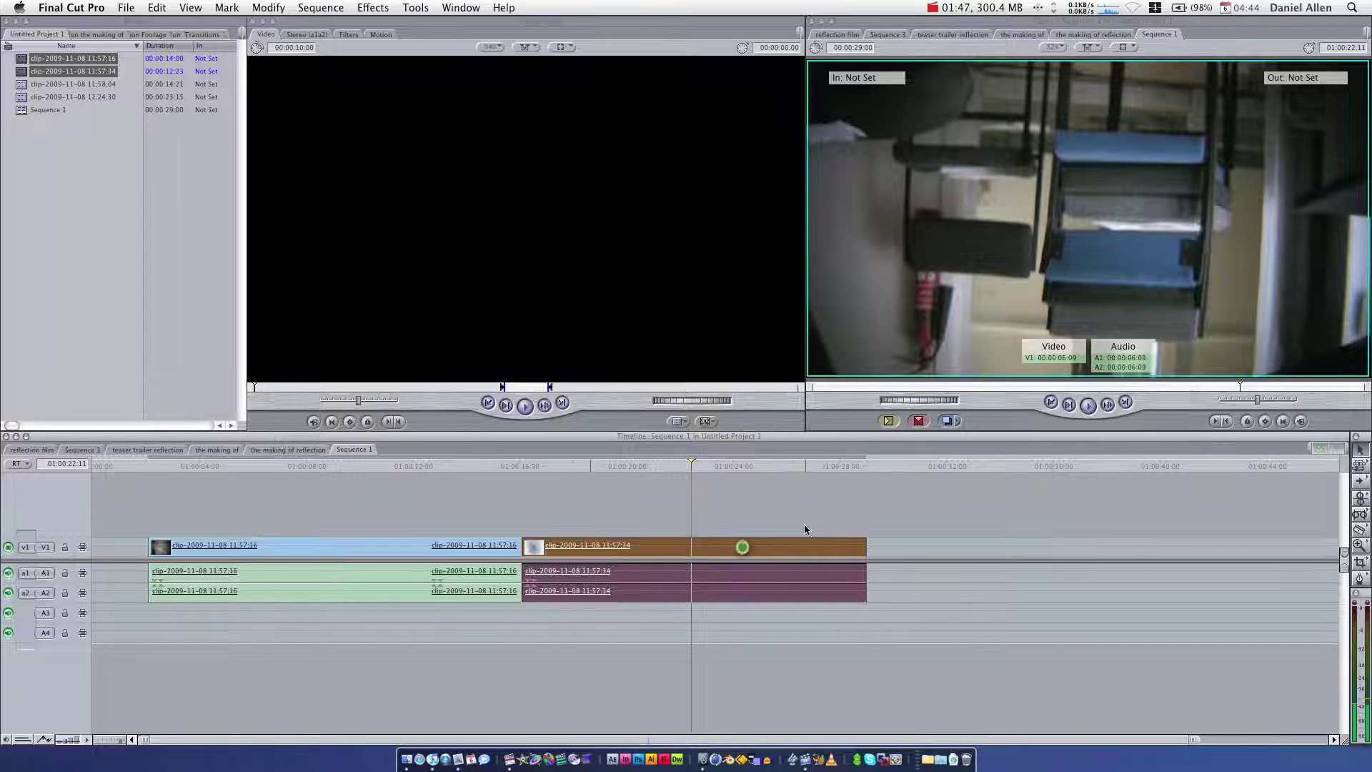
Step: Add clip 11:58:04 to Sequence 1 after the first clip
left_click(27, 233)
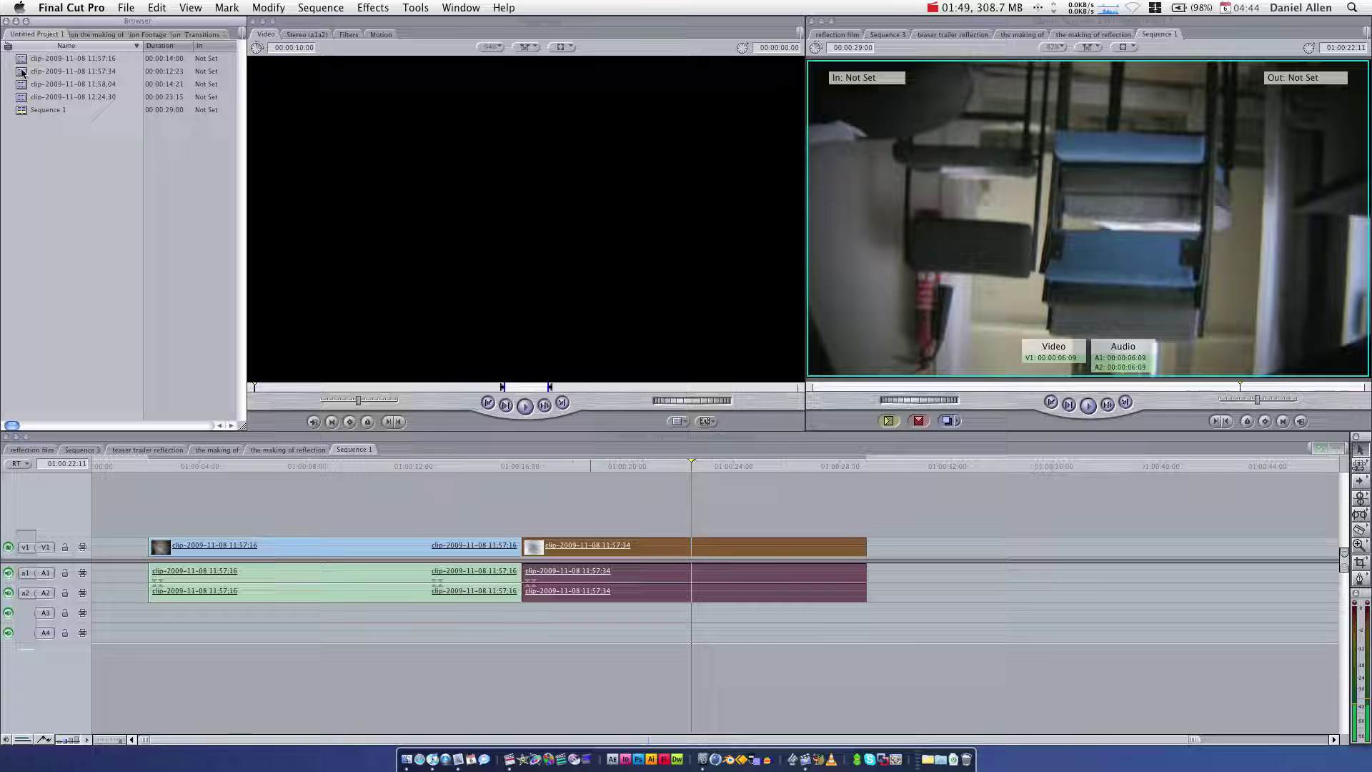
left_click_drag(27, 87, 533, 545)
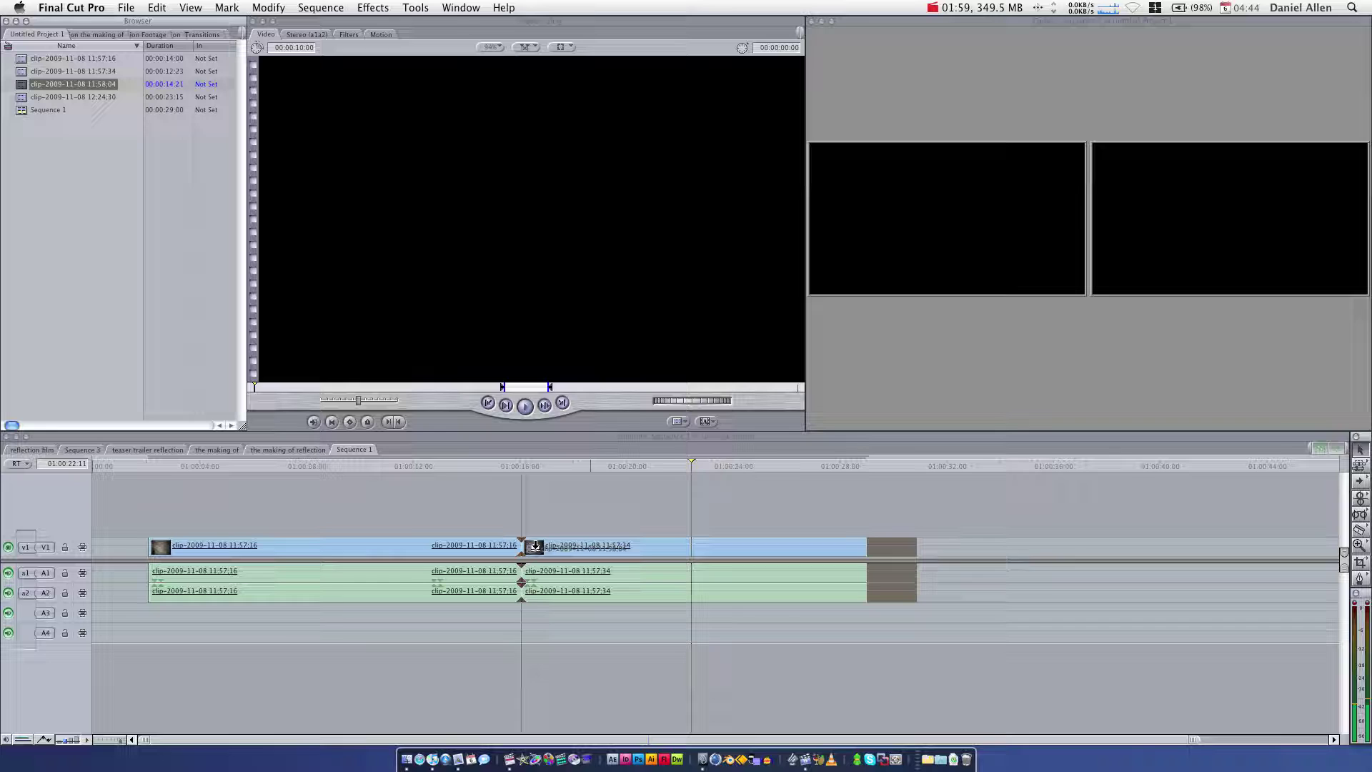
left_click_drag(535, 545, 536, 545)
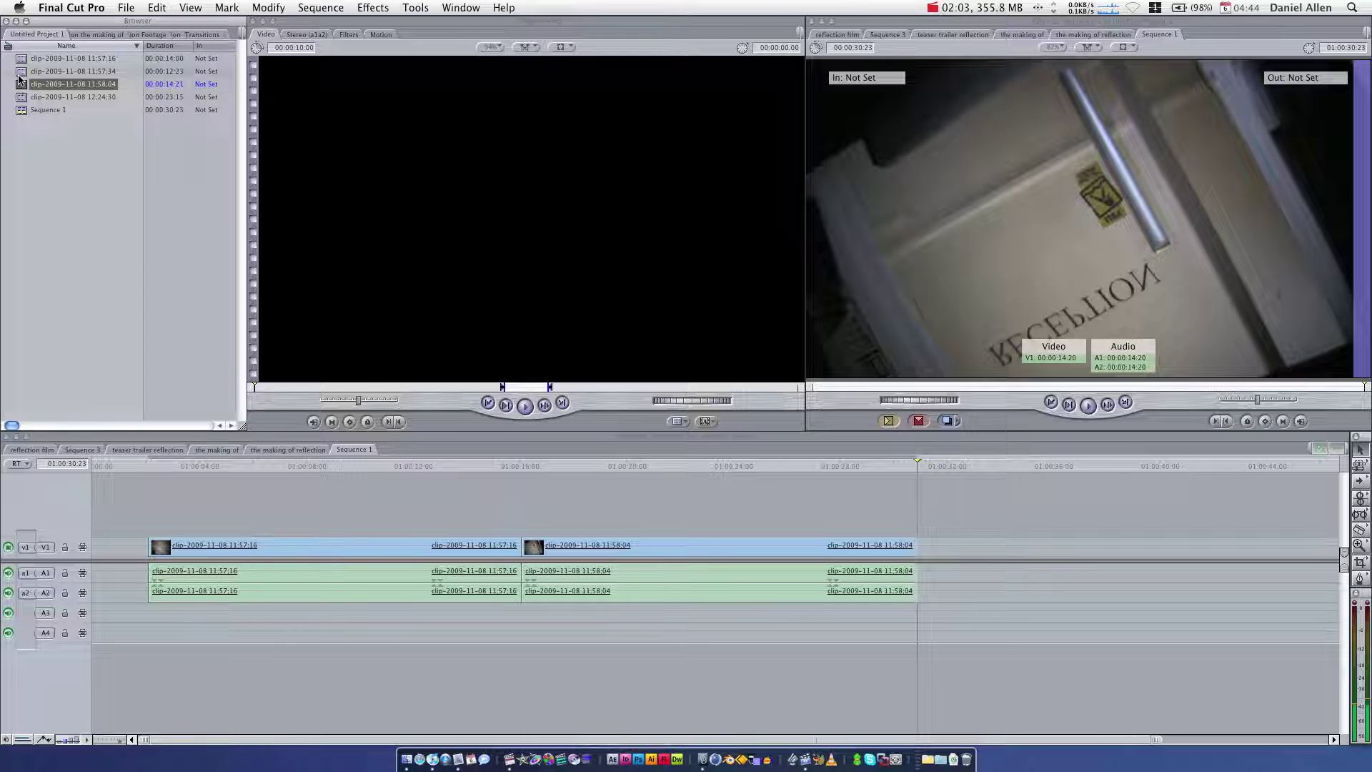
Step: Insert clip 12:24:30 between the two sequence clips and scrub to review it
left_click_drag(21, 96, 529, 542)
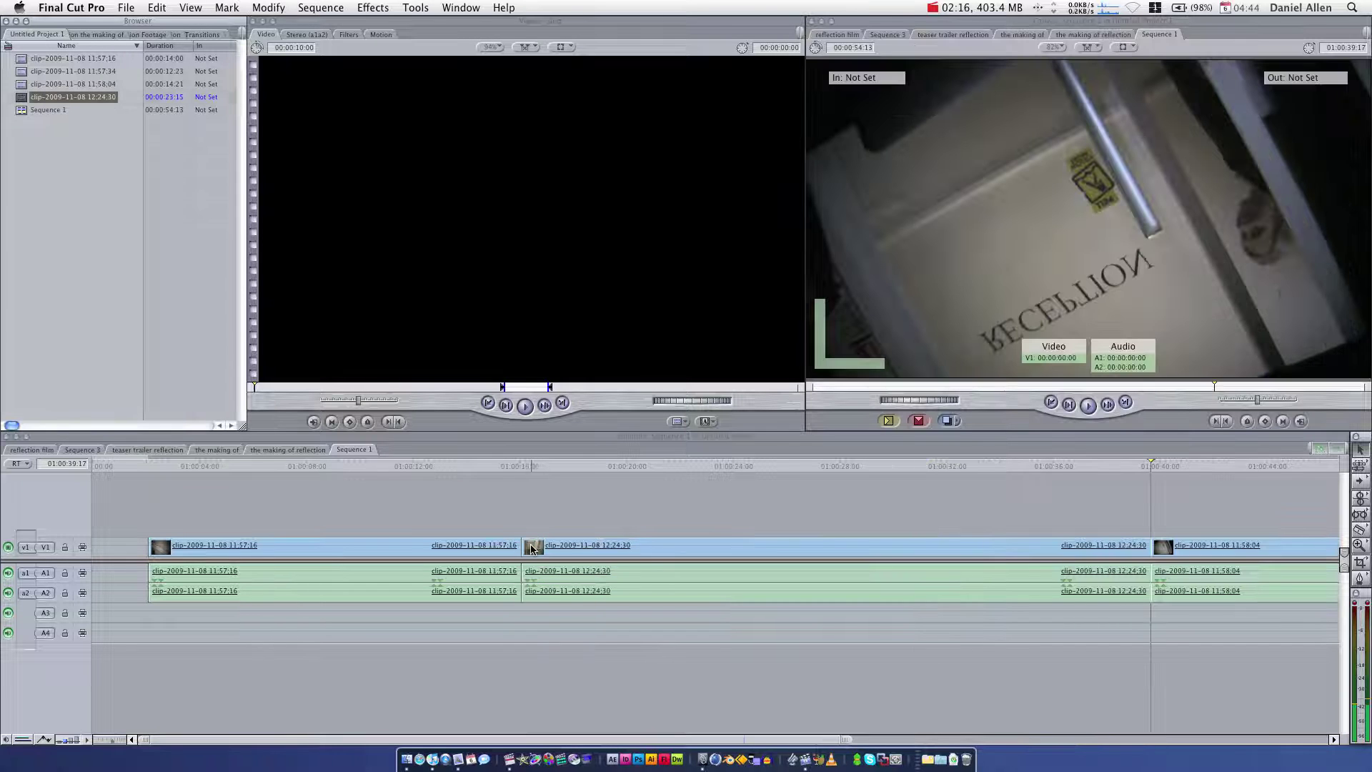
left_click_drag(531, 464, 708, 529)
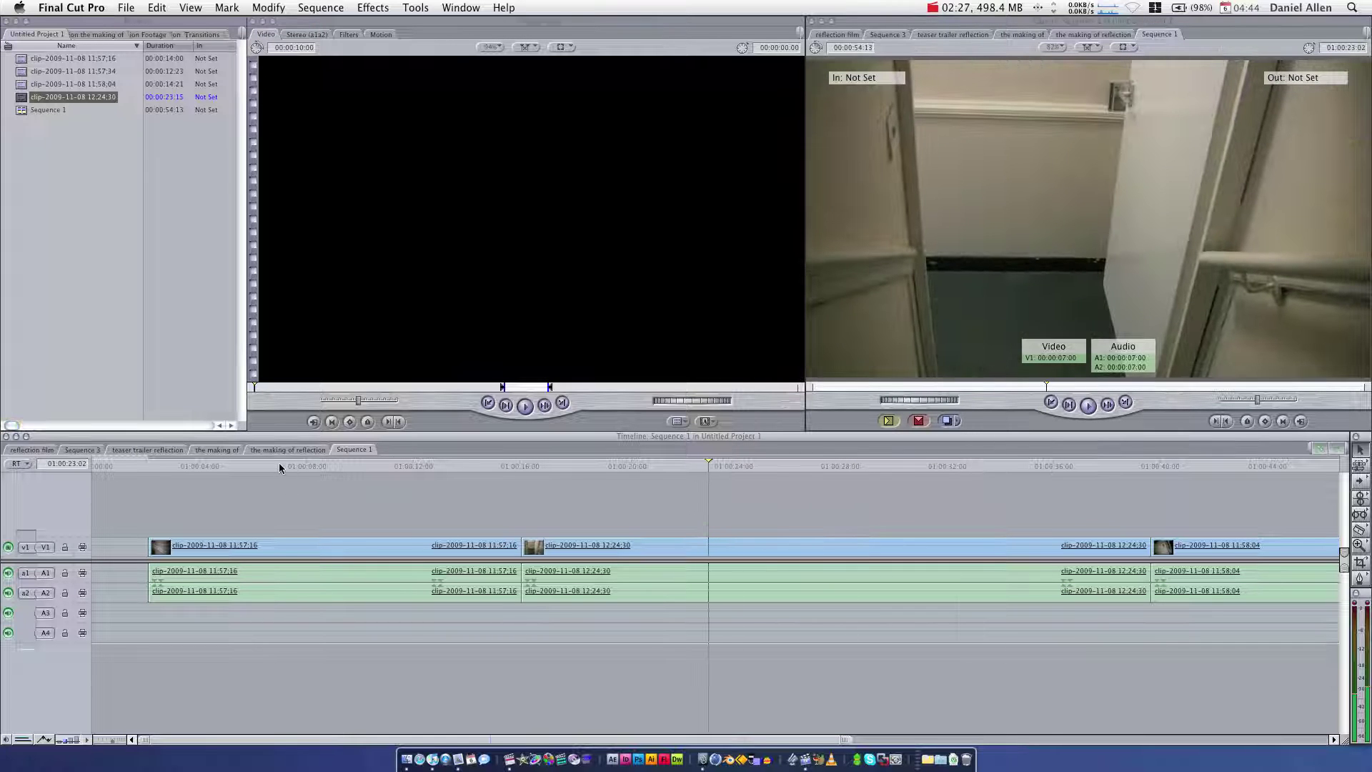
left_click_drag(277, 466, 258, 466)
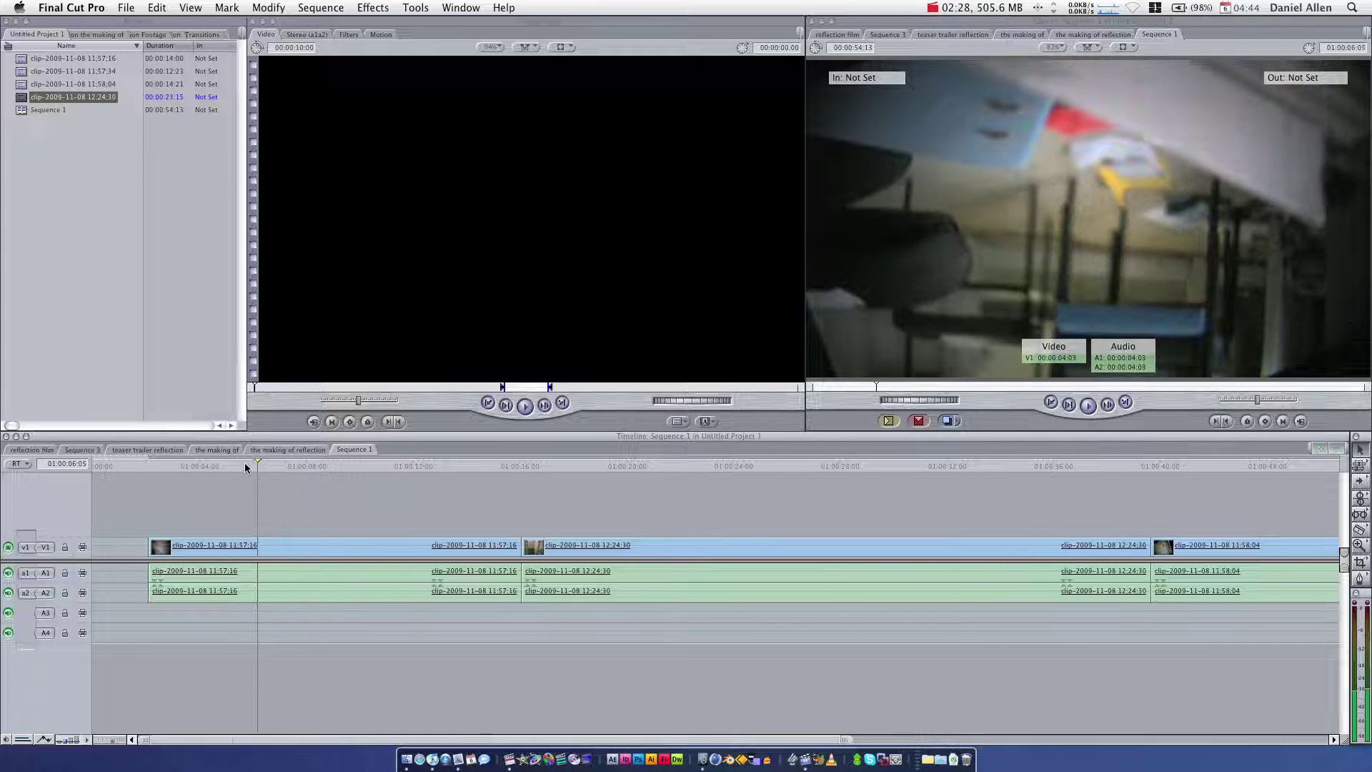
Step: Set clip 11:57:16's Motion rotation to 180° and scrub to preview it upright
double_click(326, 555)
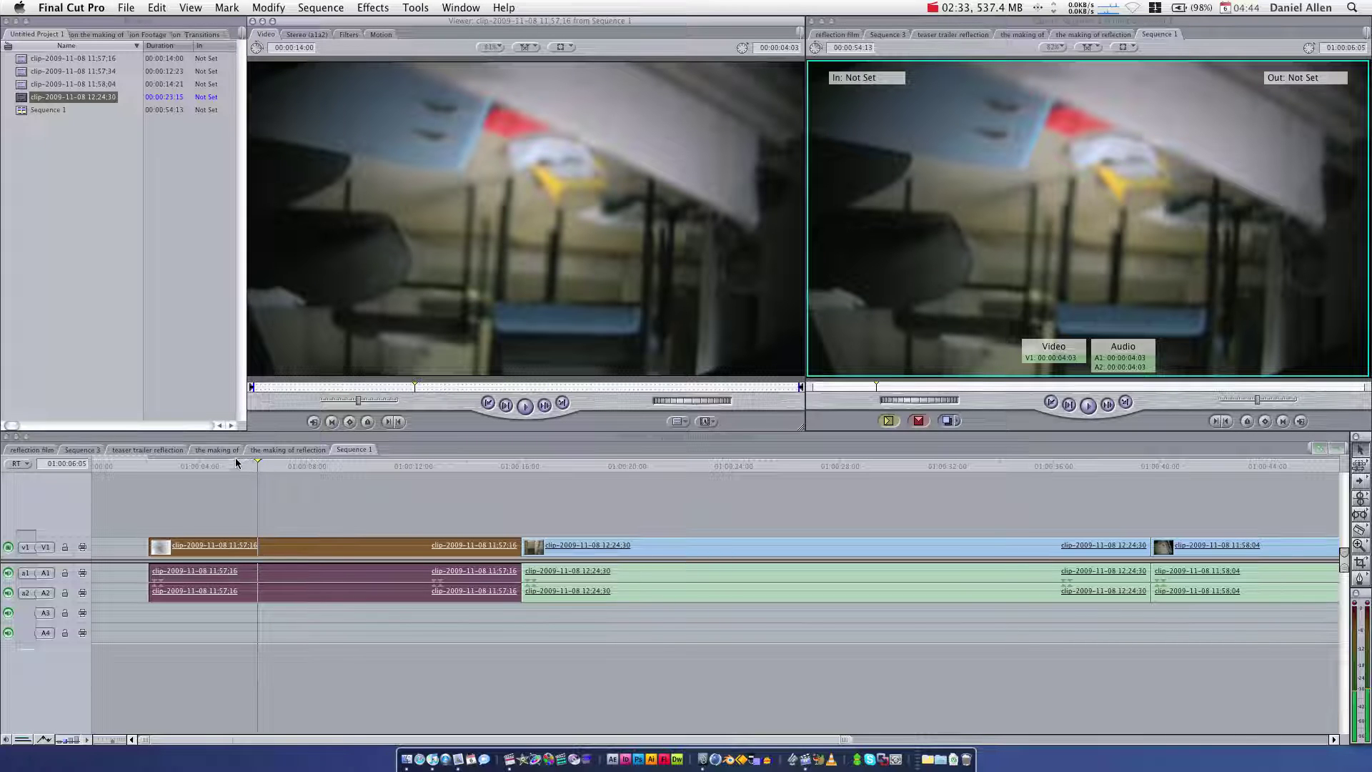
left_click_drag(282, 466, 310, 466)
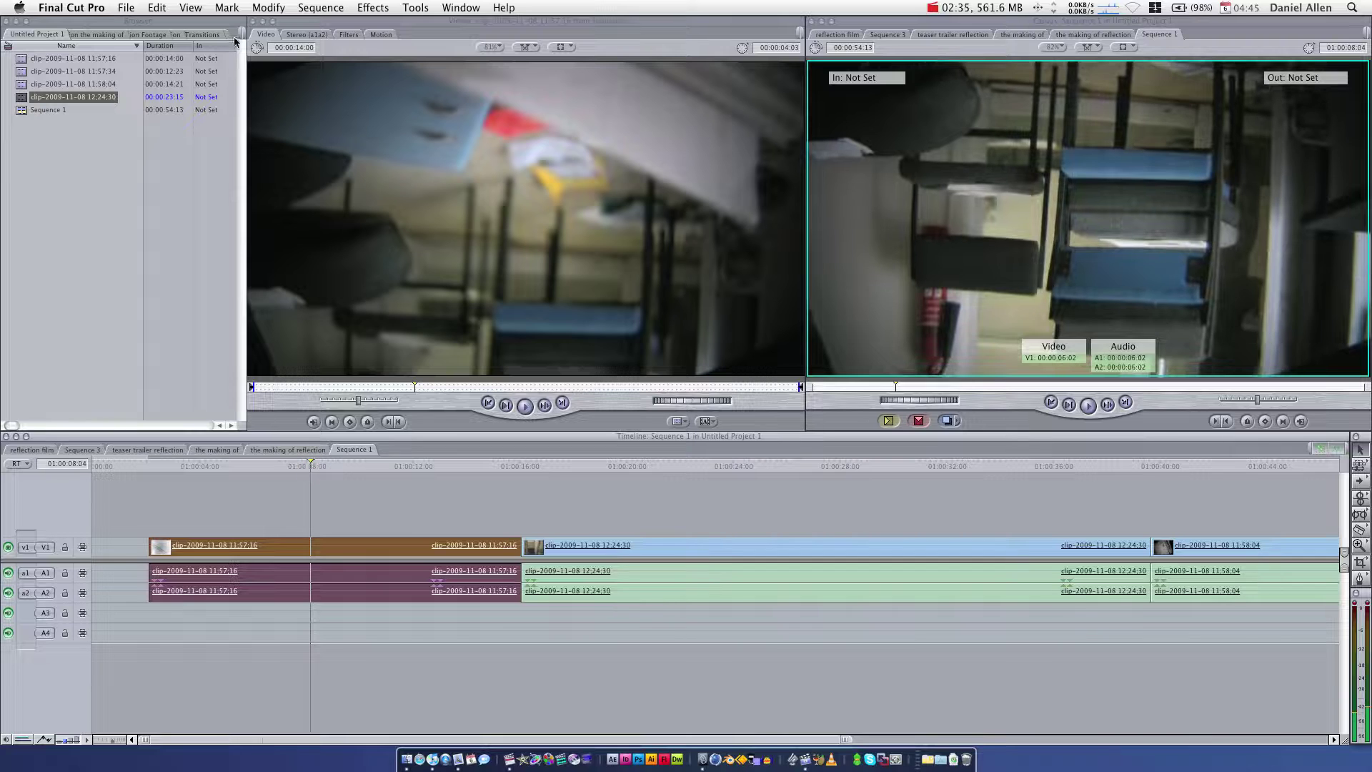
left_click(381, 35)
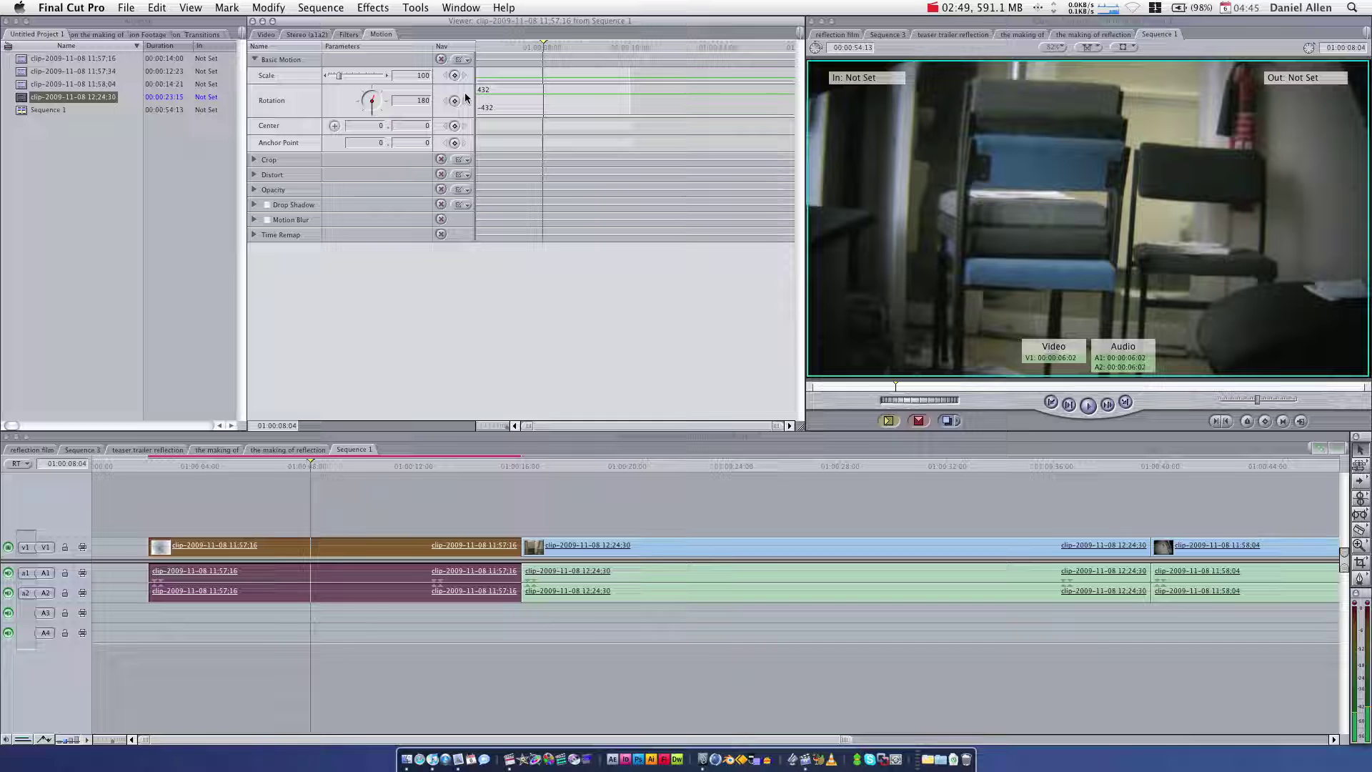
left_click_drag(289, 465, 432, 479)
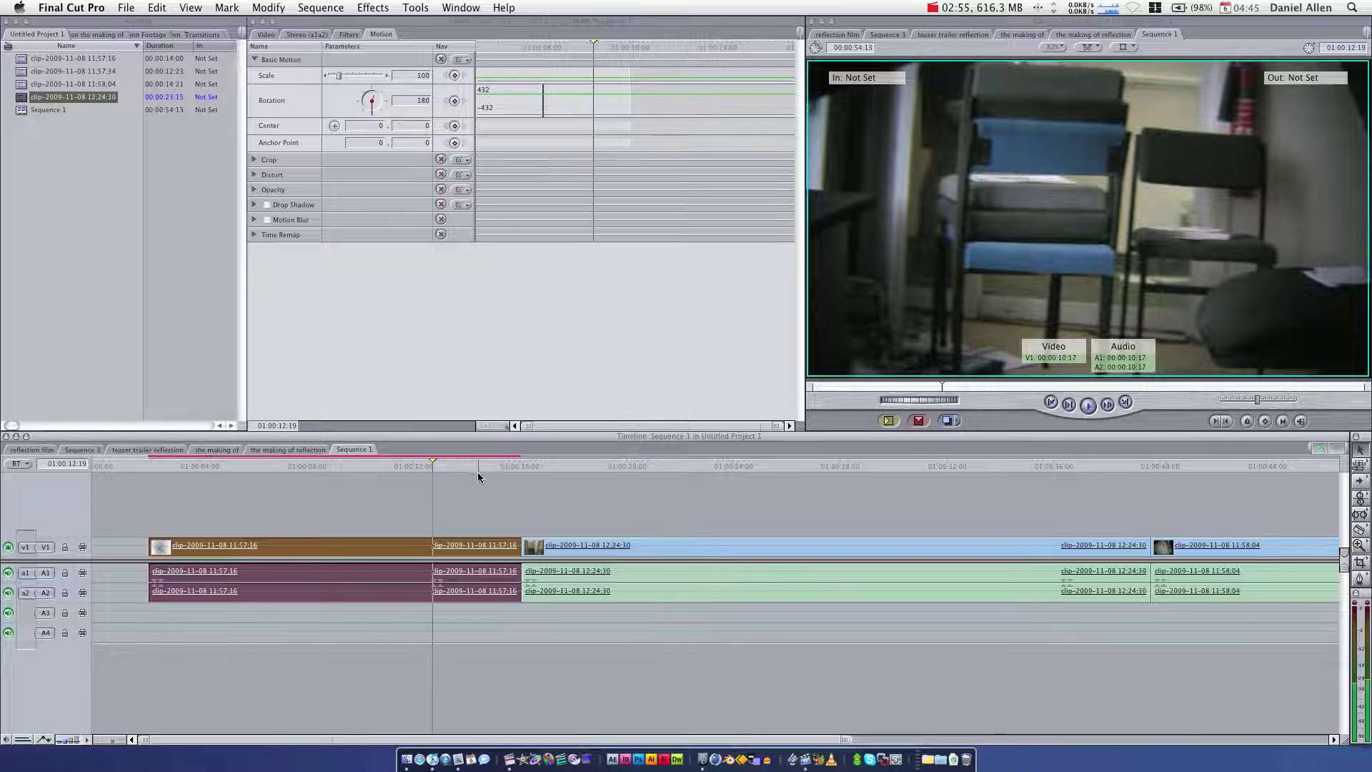
left_click_drag(477, 472, 328, 466)
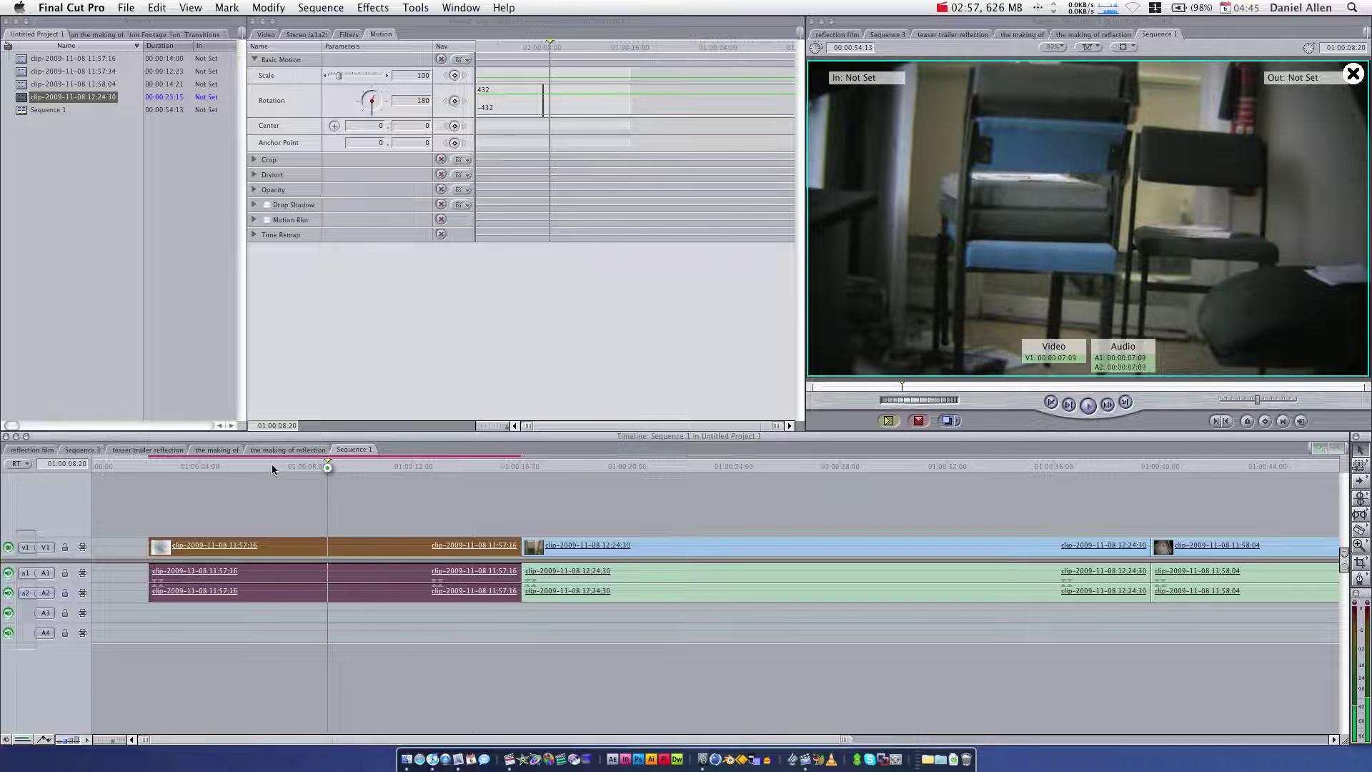
left_click(227, 467)
key("space")
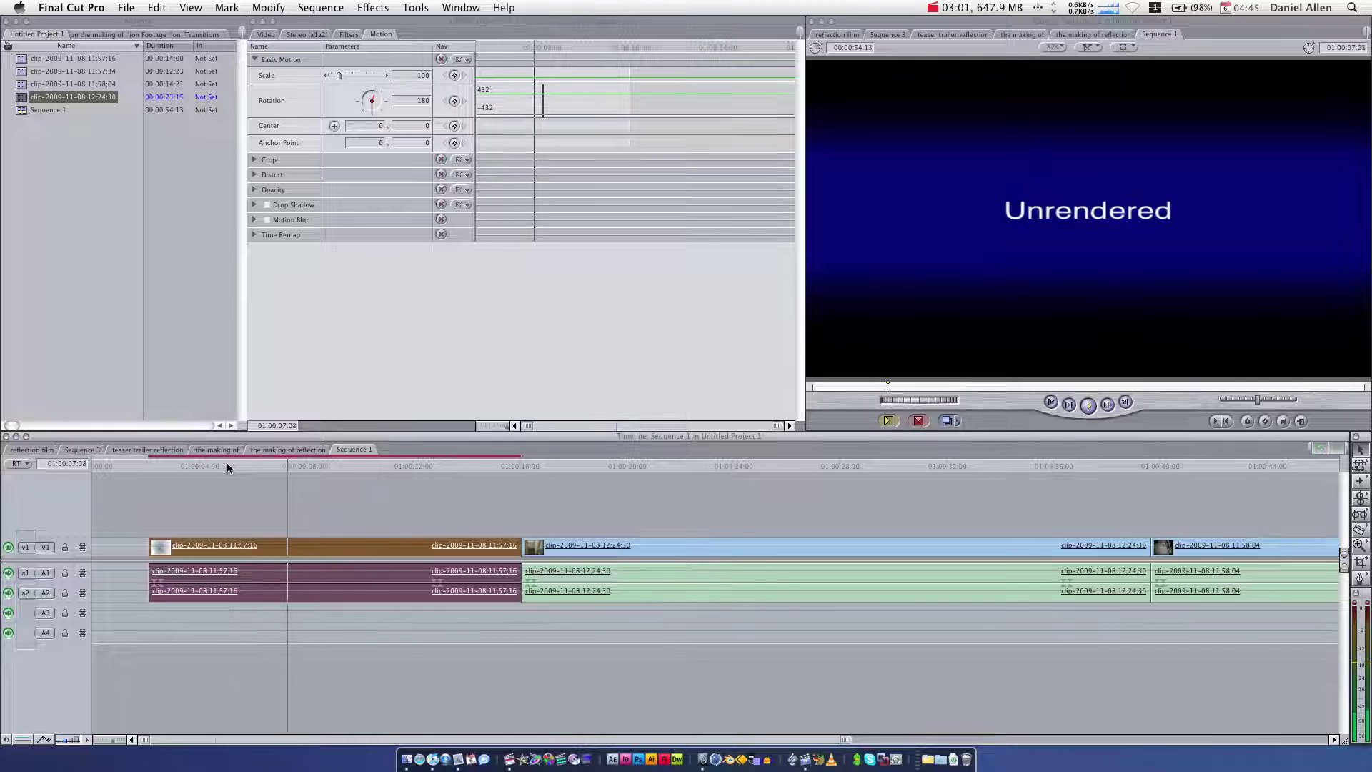
key("space")
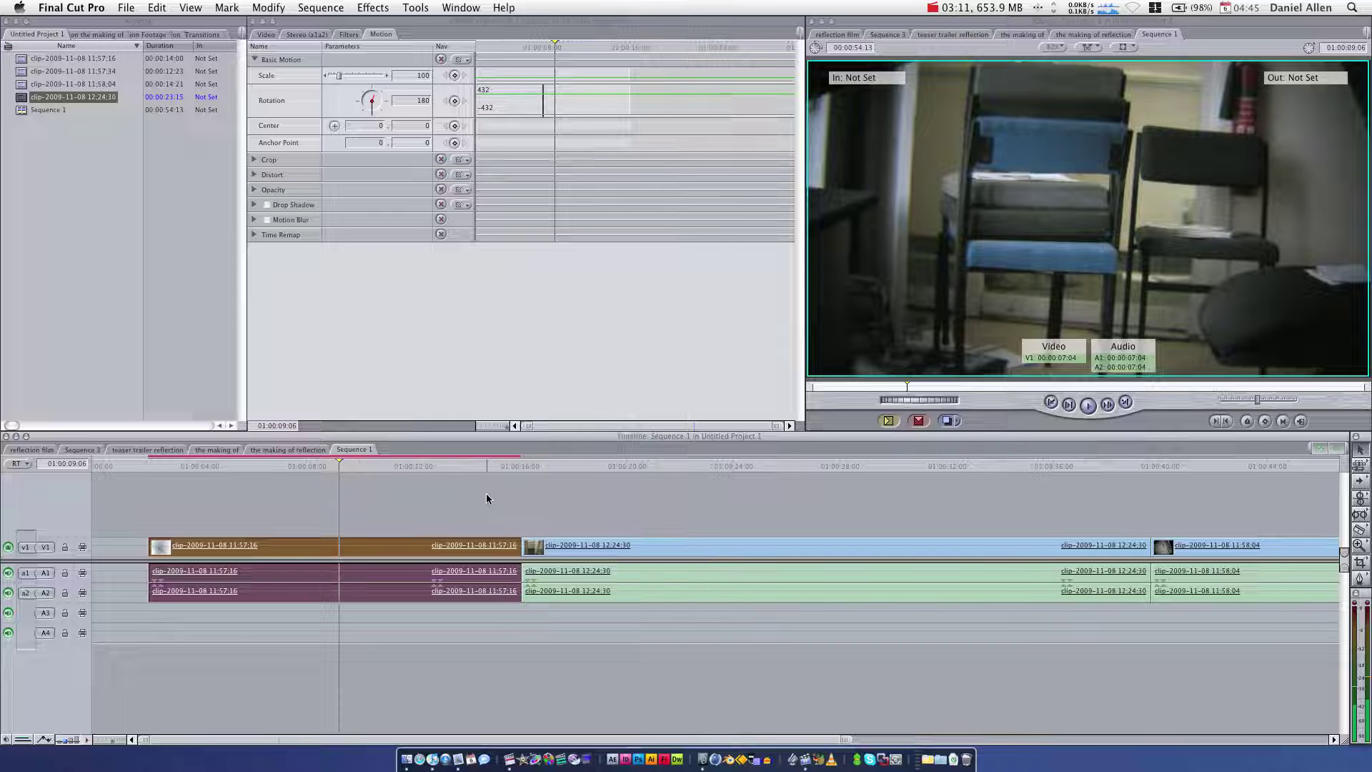
Step: Render the rotated first clip with Option-R, accepting the unsaved-project warning, then scrub back
key("alt+r")
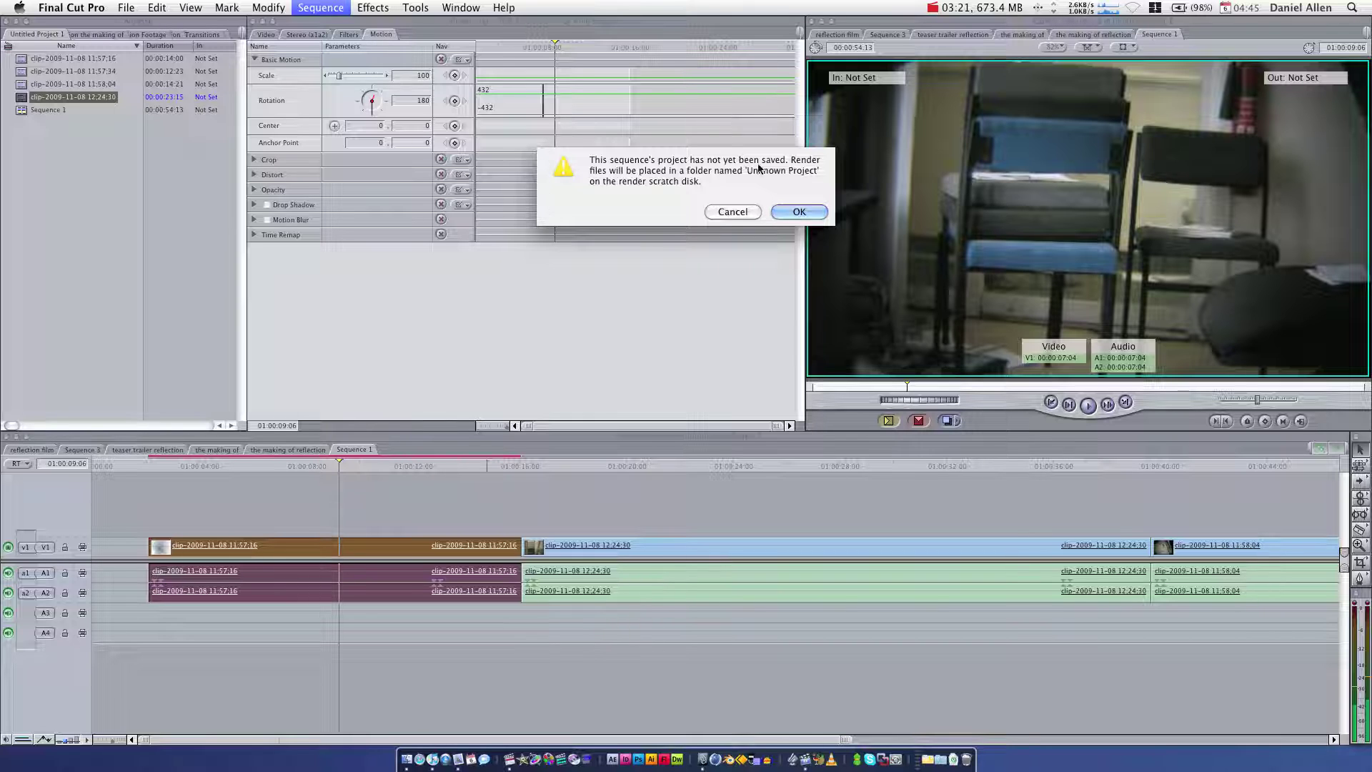
left_click(795, 211)
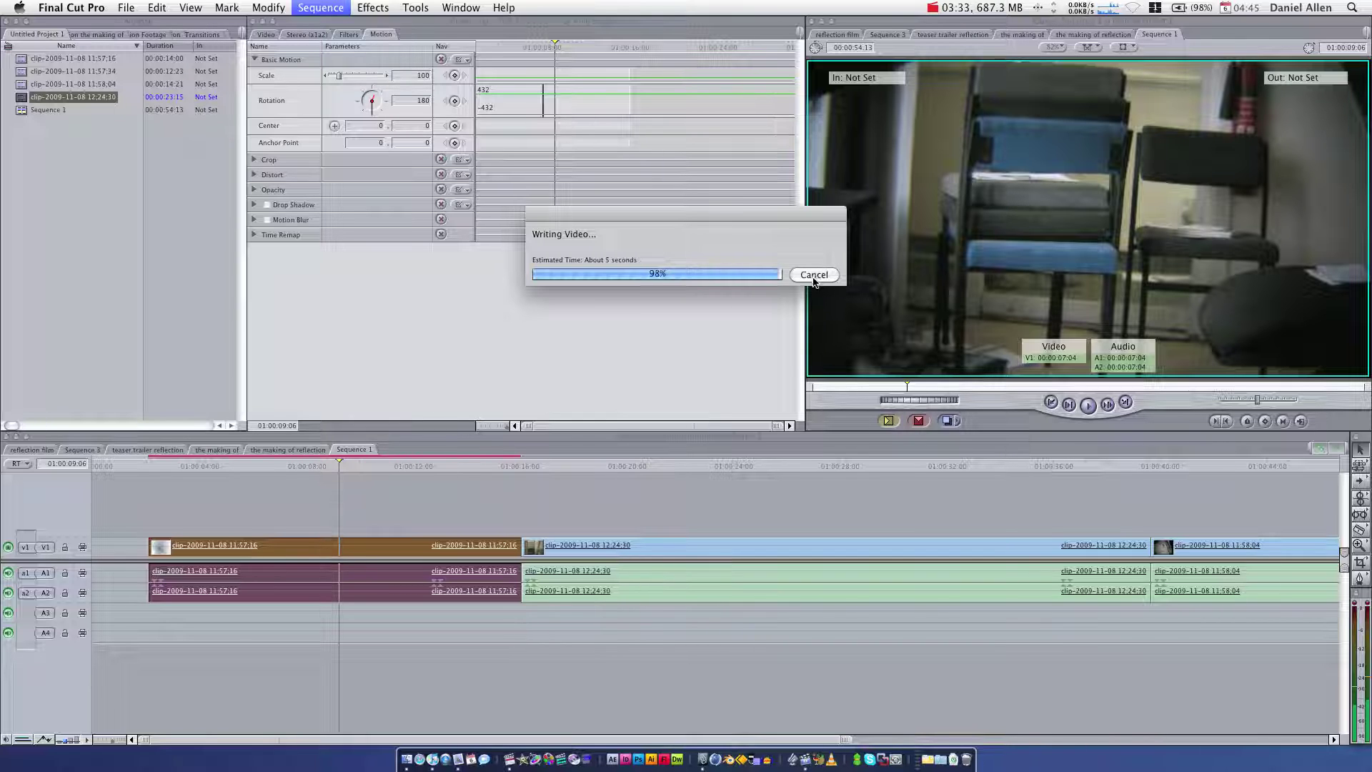
left_click_drag(473, 461, 143, 467)
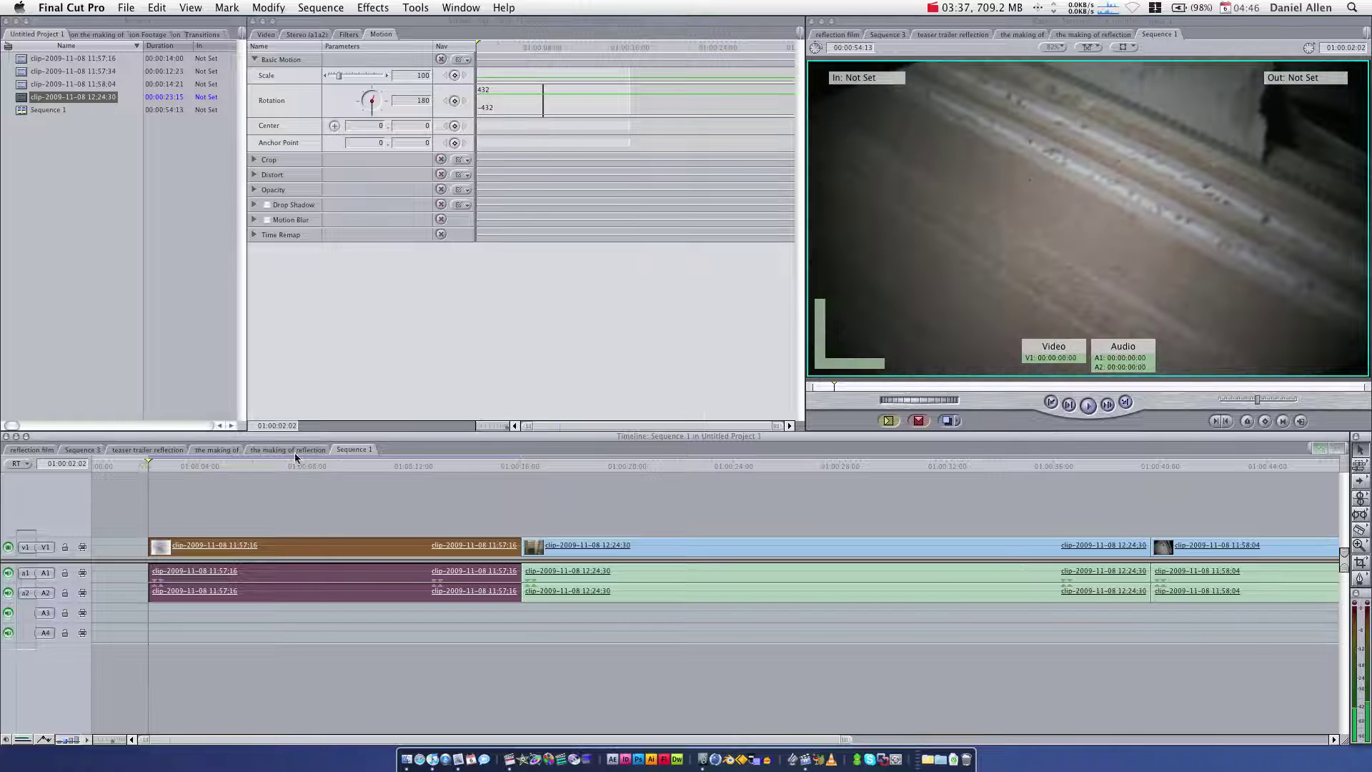
key("space")
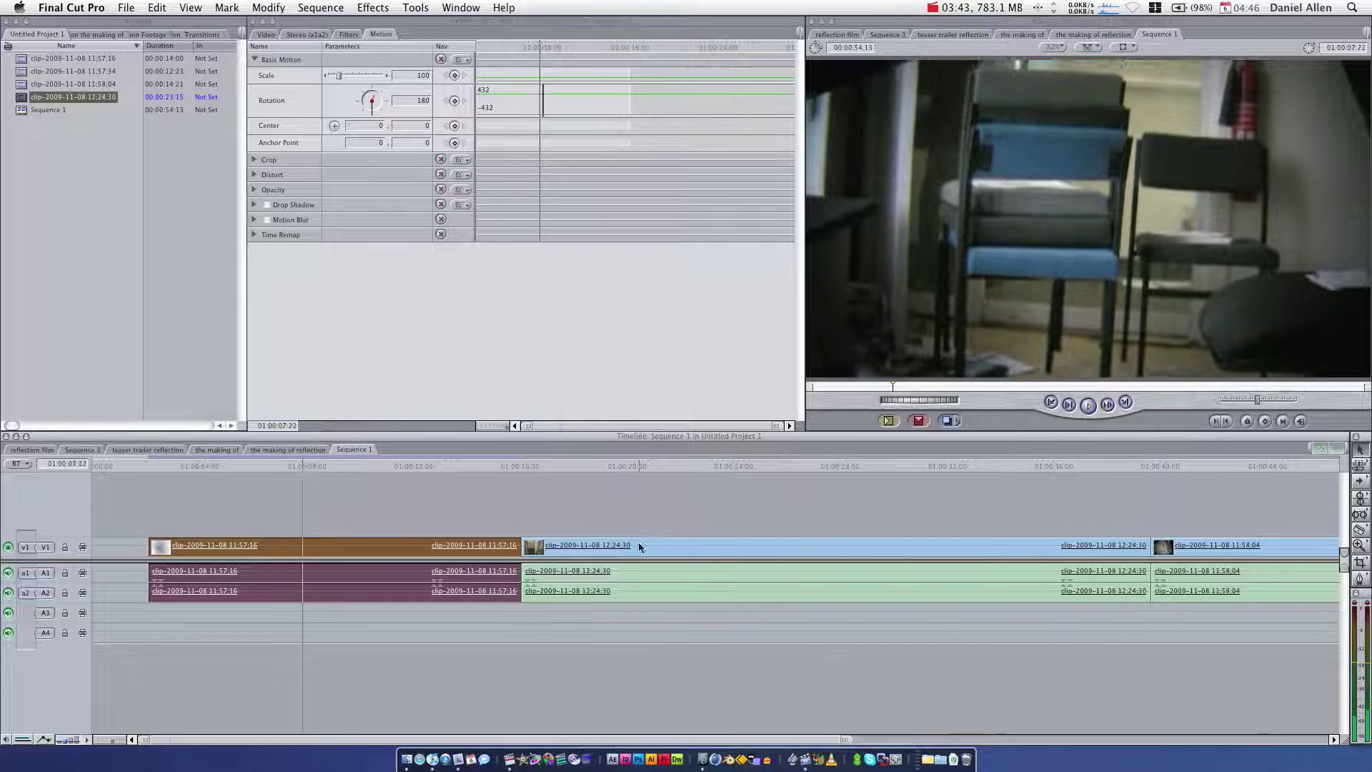
key("space")
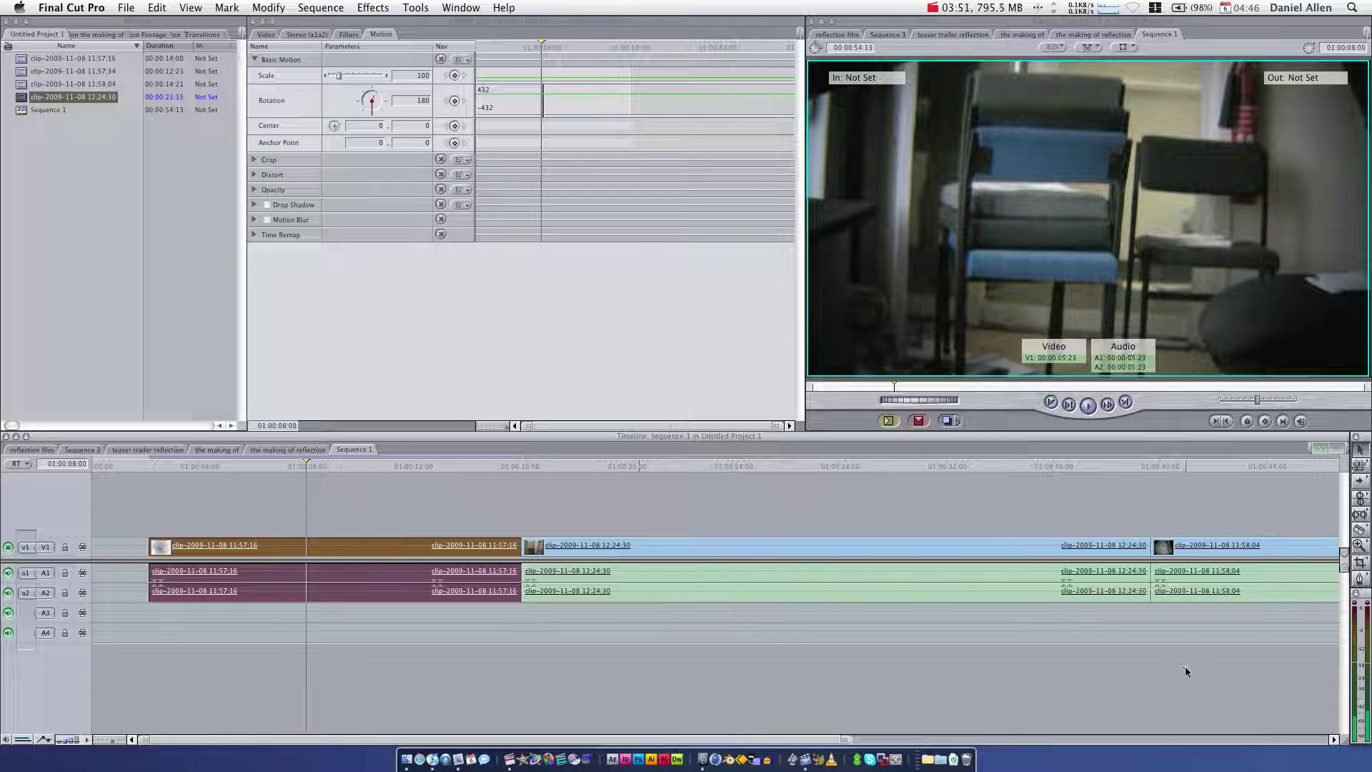
Step: Move clip 12:24:30 onto track V2 above clip 11:57:16 at the sequence start
left_click(1188, 551)
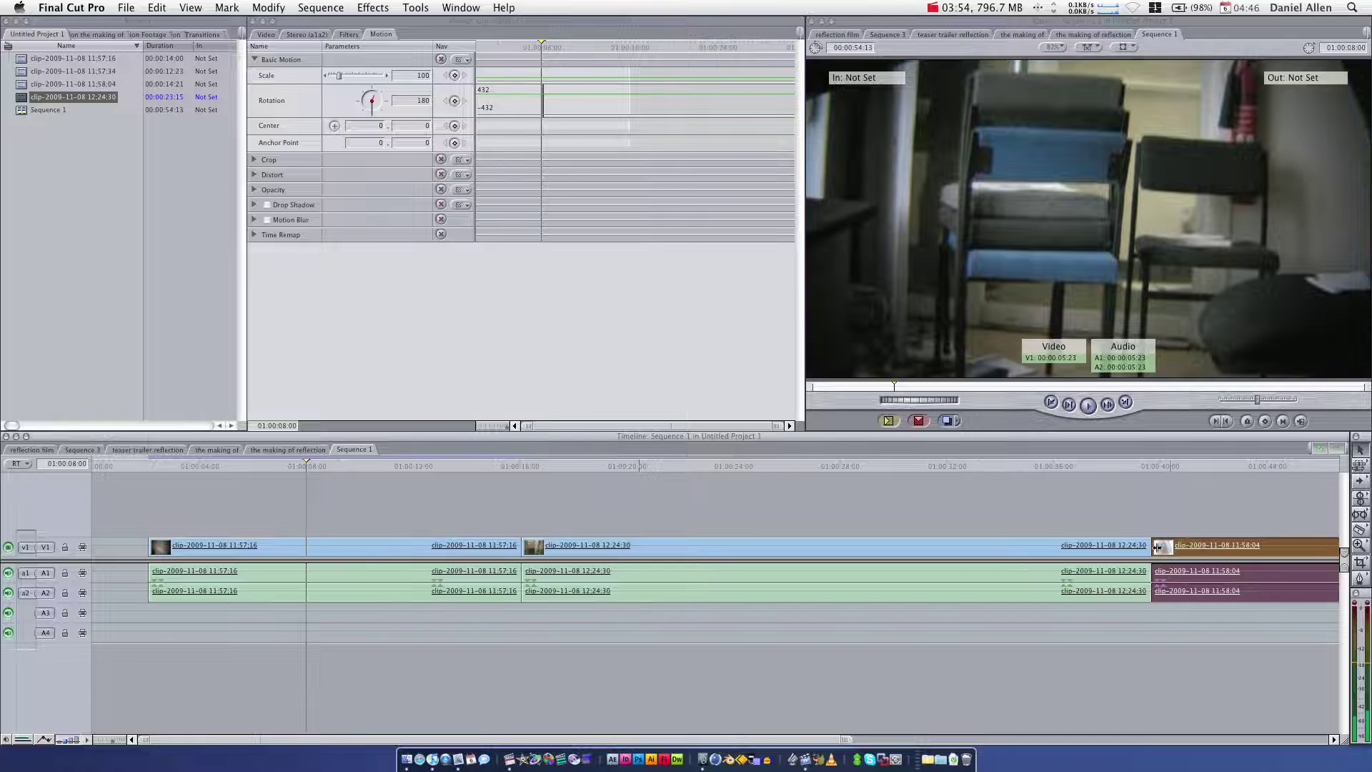
left_click(955, 546)
left_click_drag(942, 546, 583, 521)
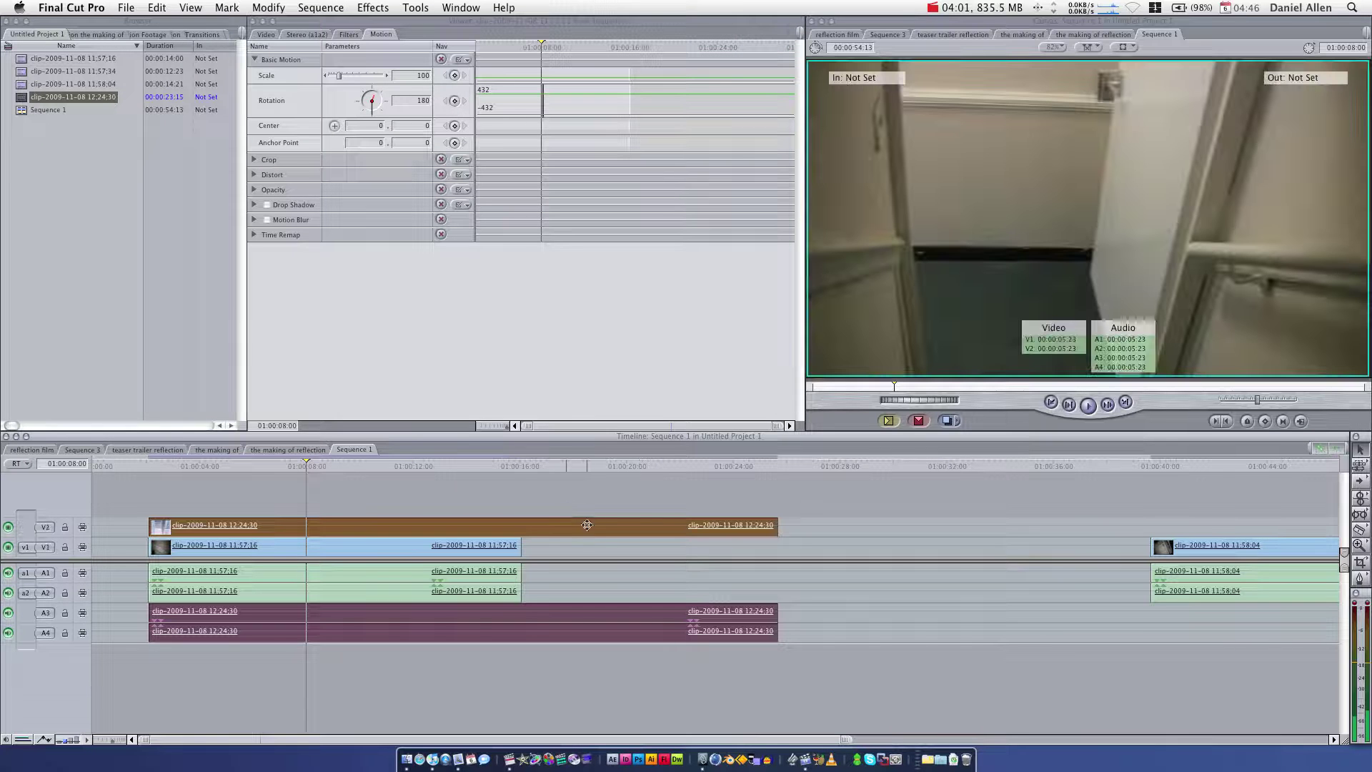
Step: Trim the V2 clip's end so it finishes where clip 11:57:16 ends
left_click_drag(247, 468, 208, 466)
left_click(238, 467)
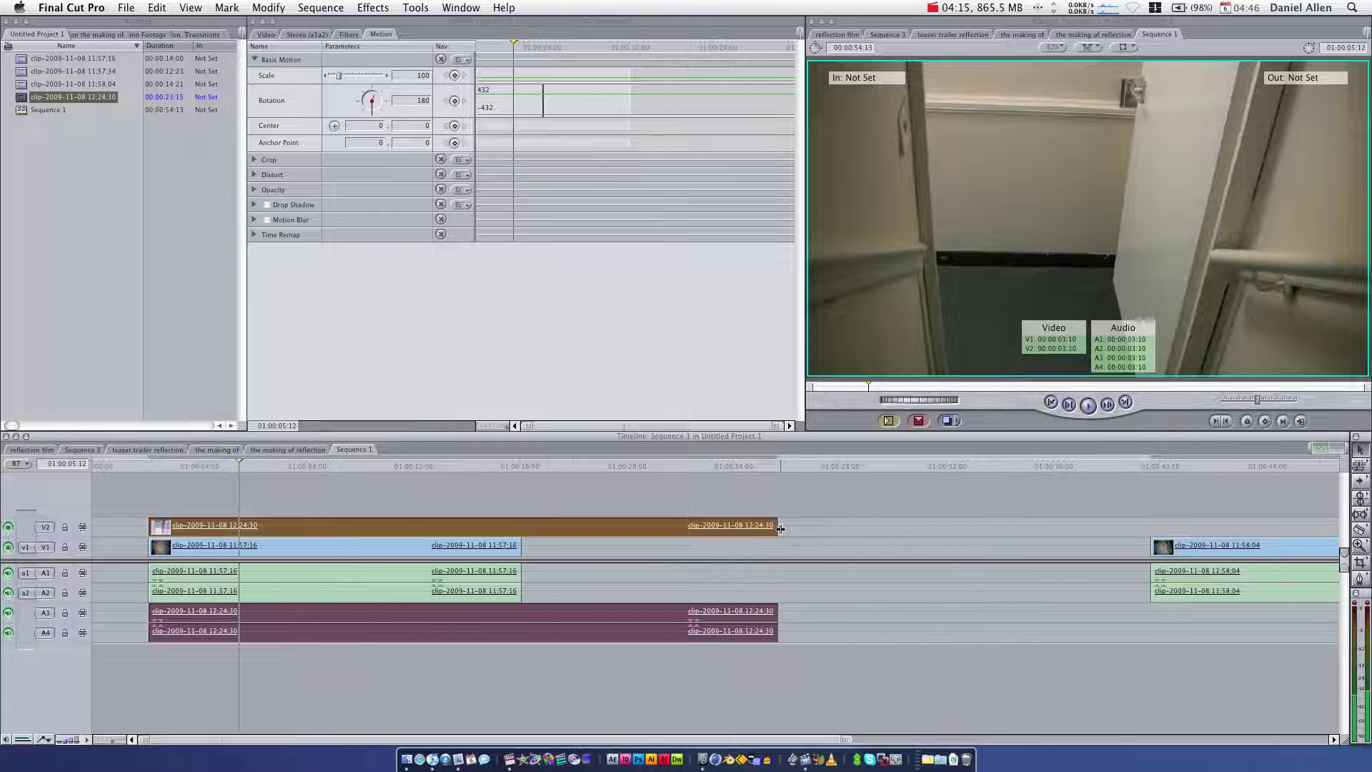
left_click_drag(777, 527, 533, 530)
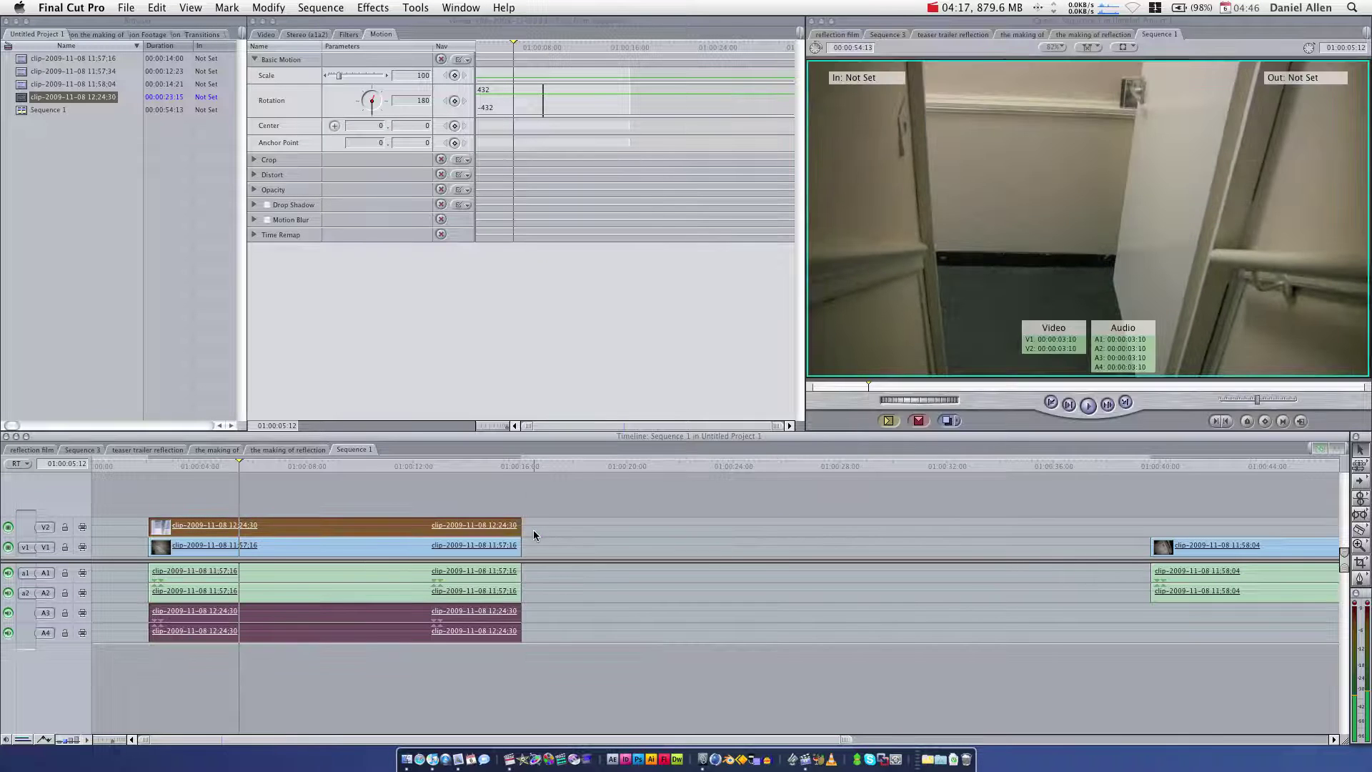
Step: Scale V2 clip 12:24:30 to 51 and position it lower-right at 222.38, 128.92
double_click(253, 529)
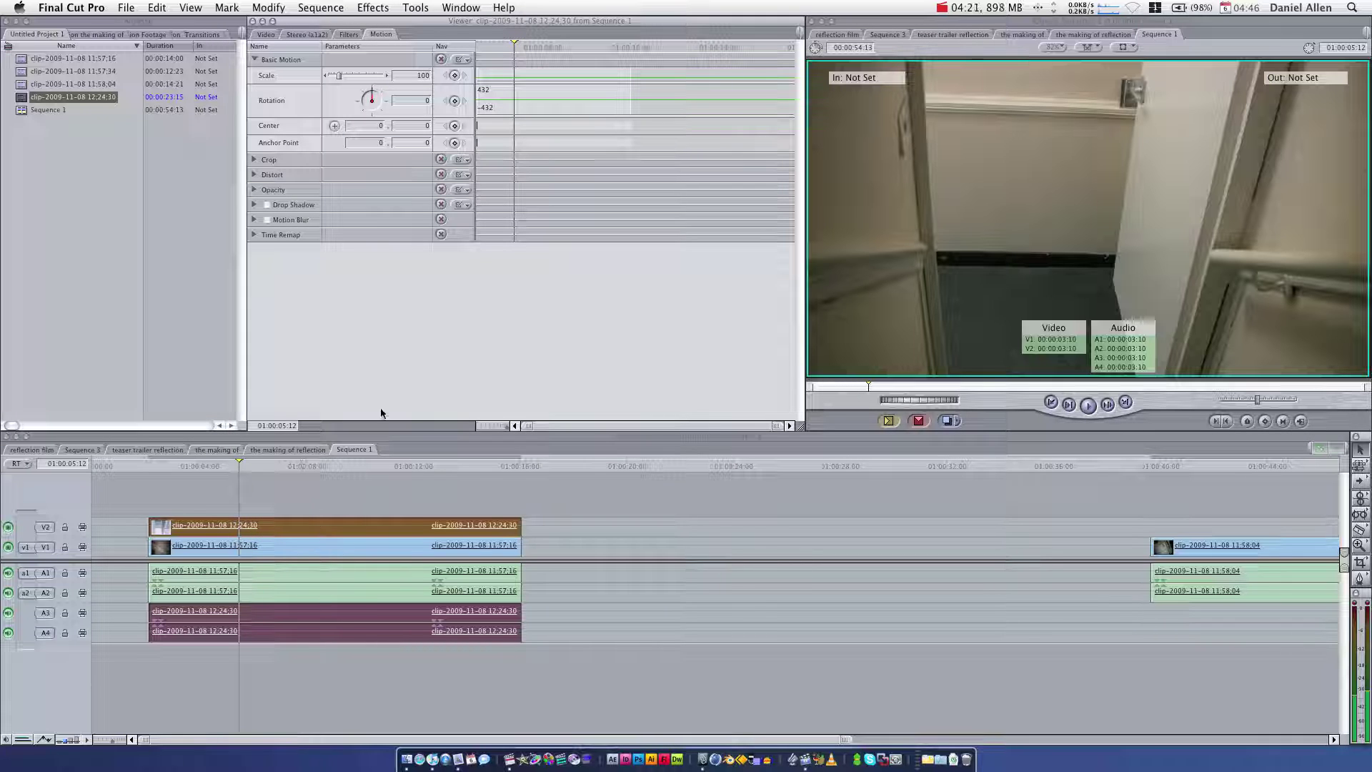
left_click_drag(338, 75, 333, 76)
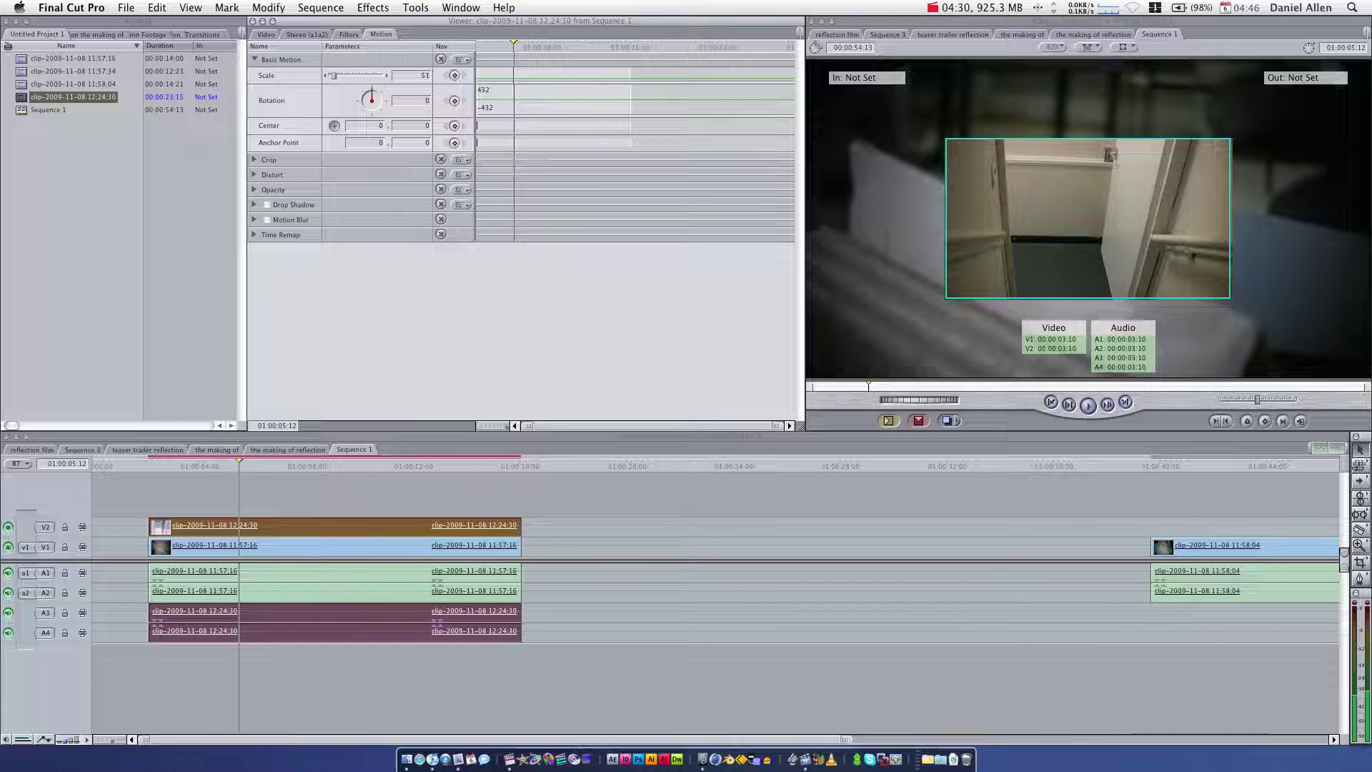
left_click_drag(1086, 219, 1220, 298)
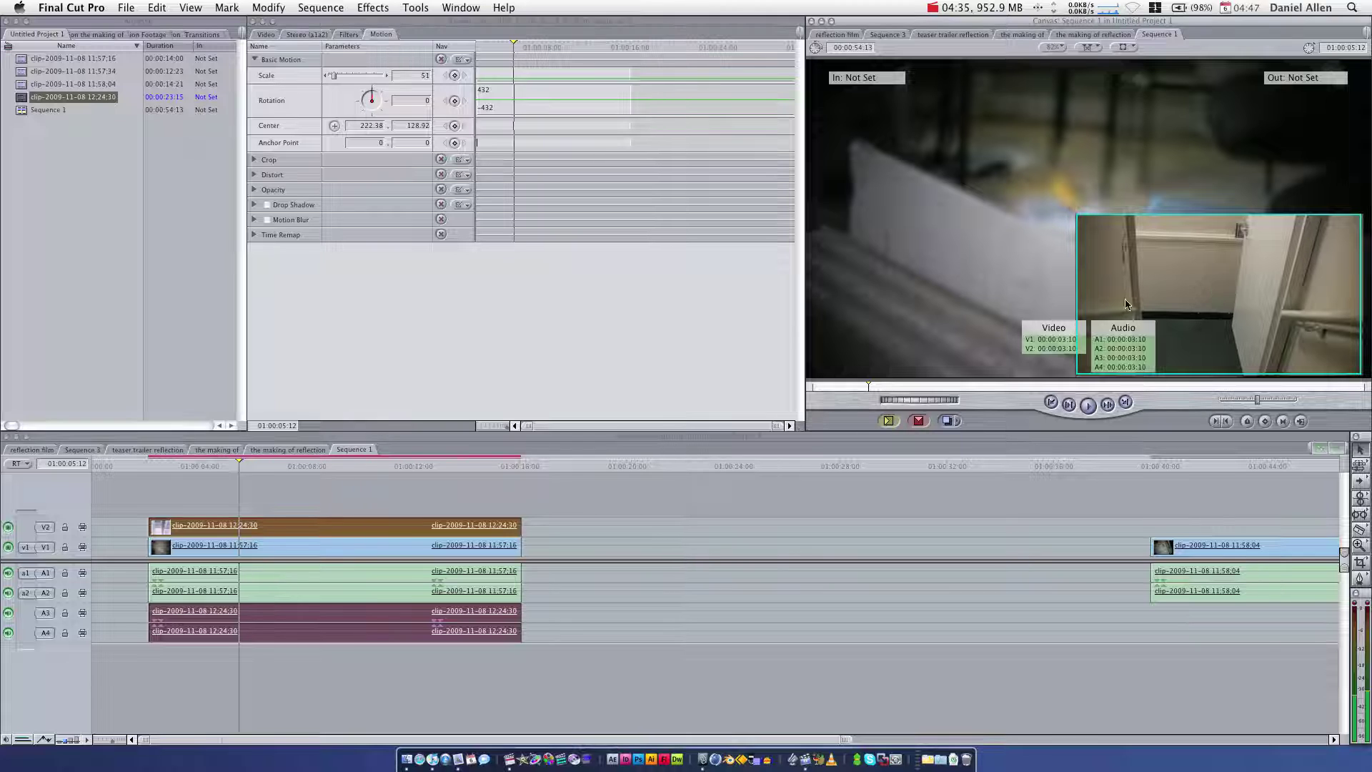
Step: Load the V1 11:57:16 clip's motion settings and shrink it to 45% scale
left_click(285, 545)
double_click(285, 544)
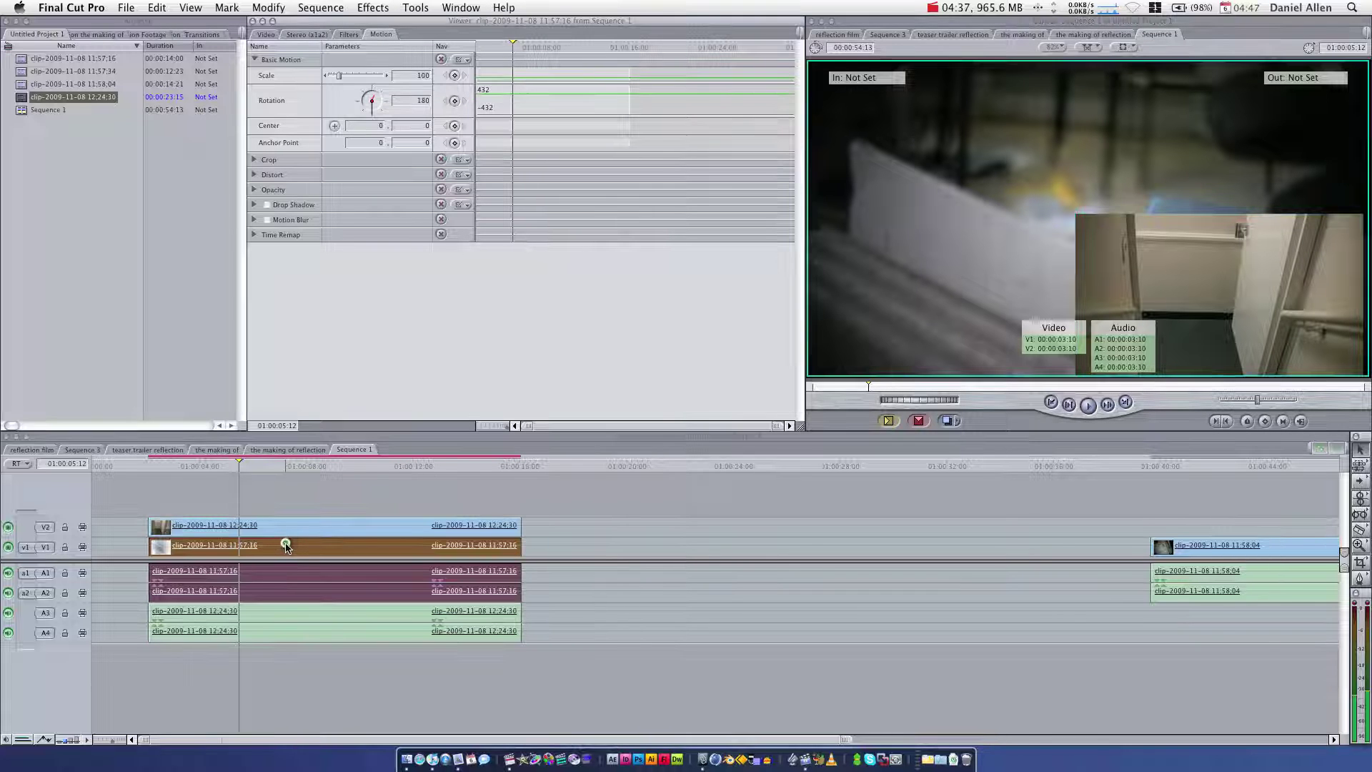
left_click(334, 126)
left_click(969, 131)
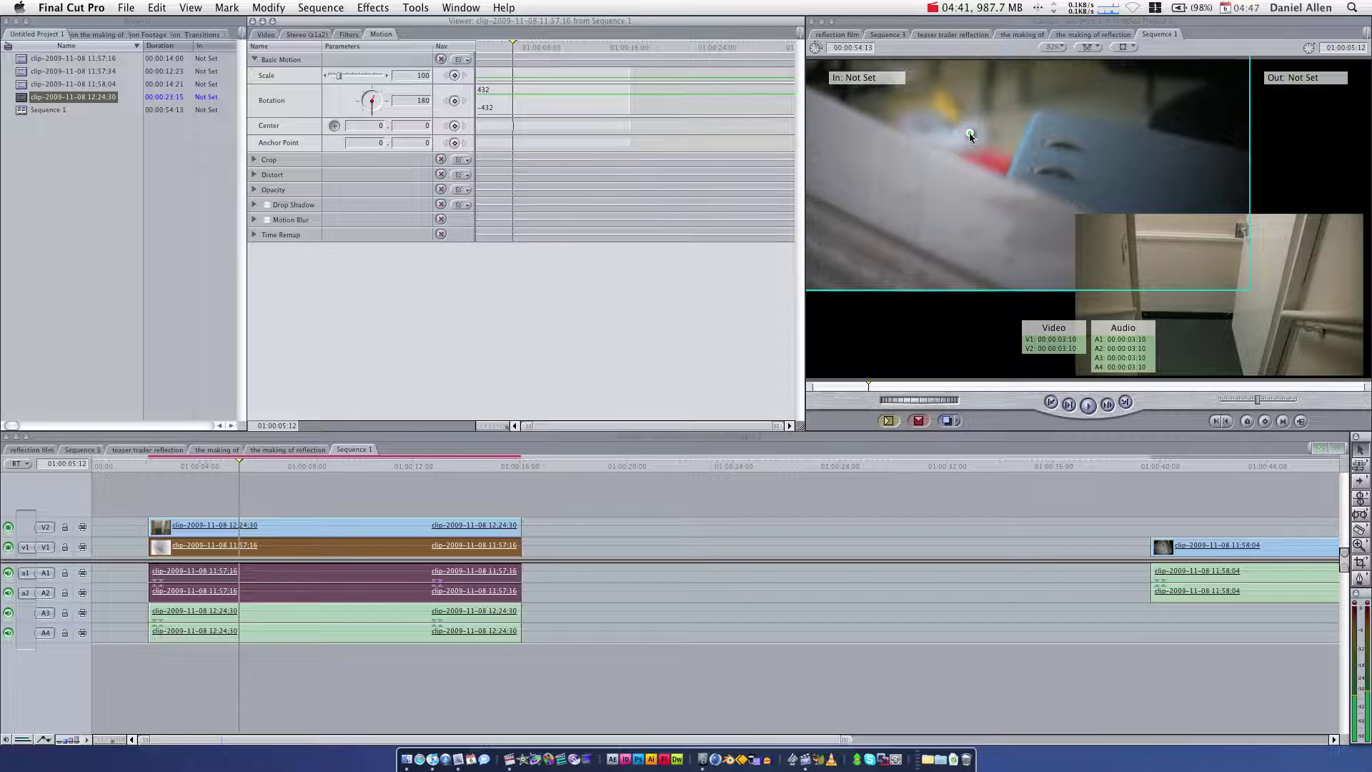
left_click_drag(337, 74, 332, 75)
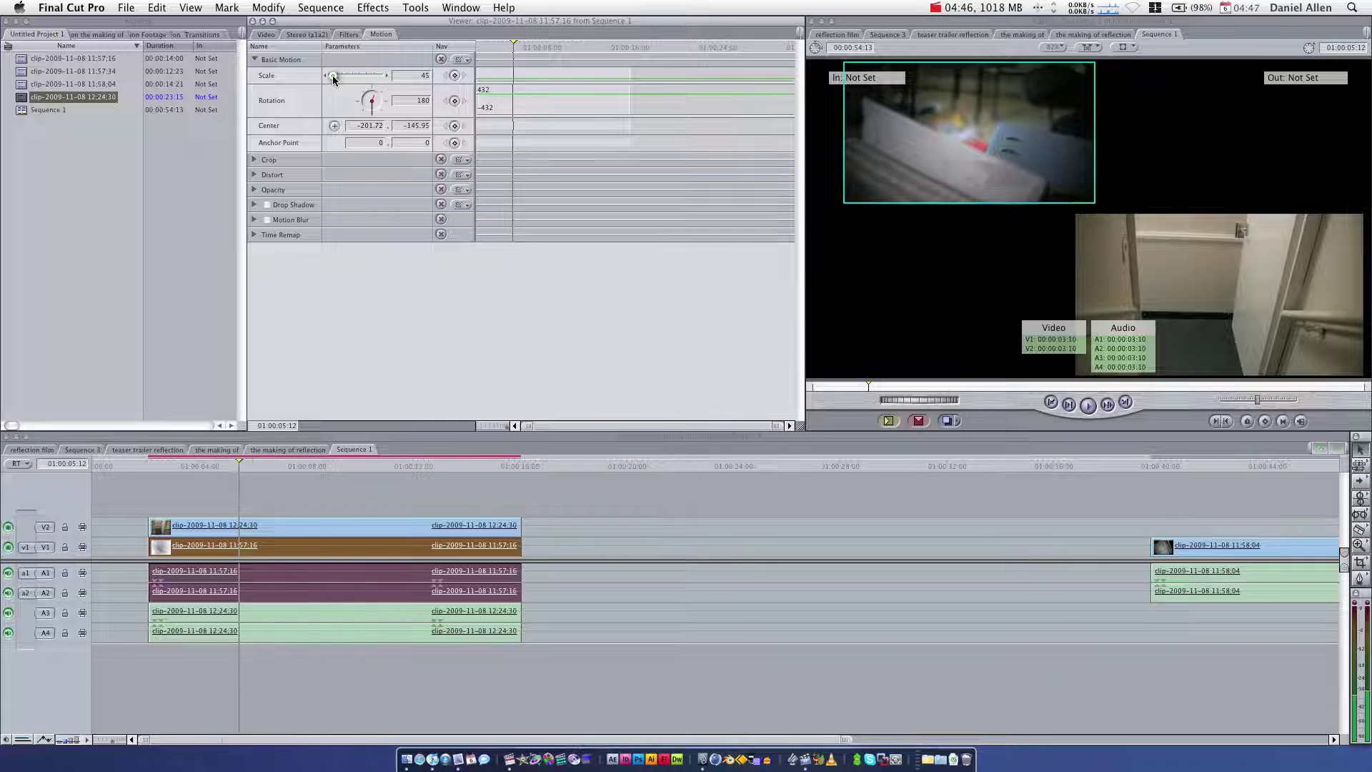
Step: Move the shrunken clip to the upper-left, centred at -239.39, -125.27
left_click(929, 144)
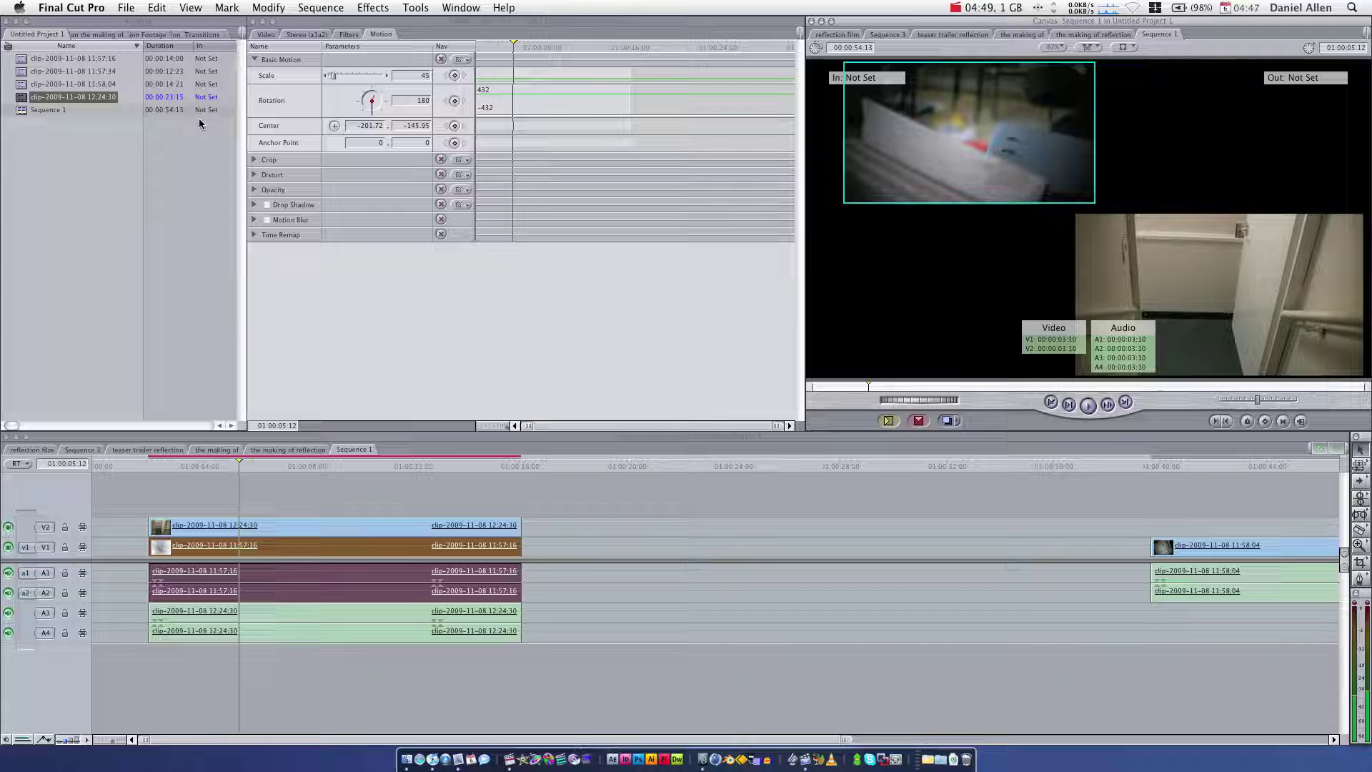
left_click(334, 127)
left_click(966, 154)
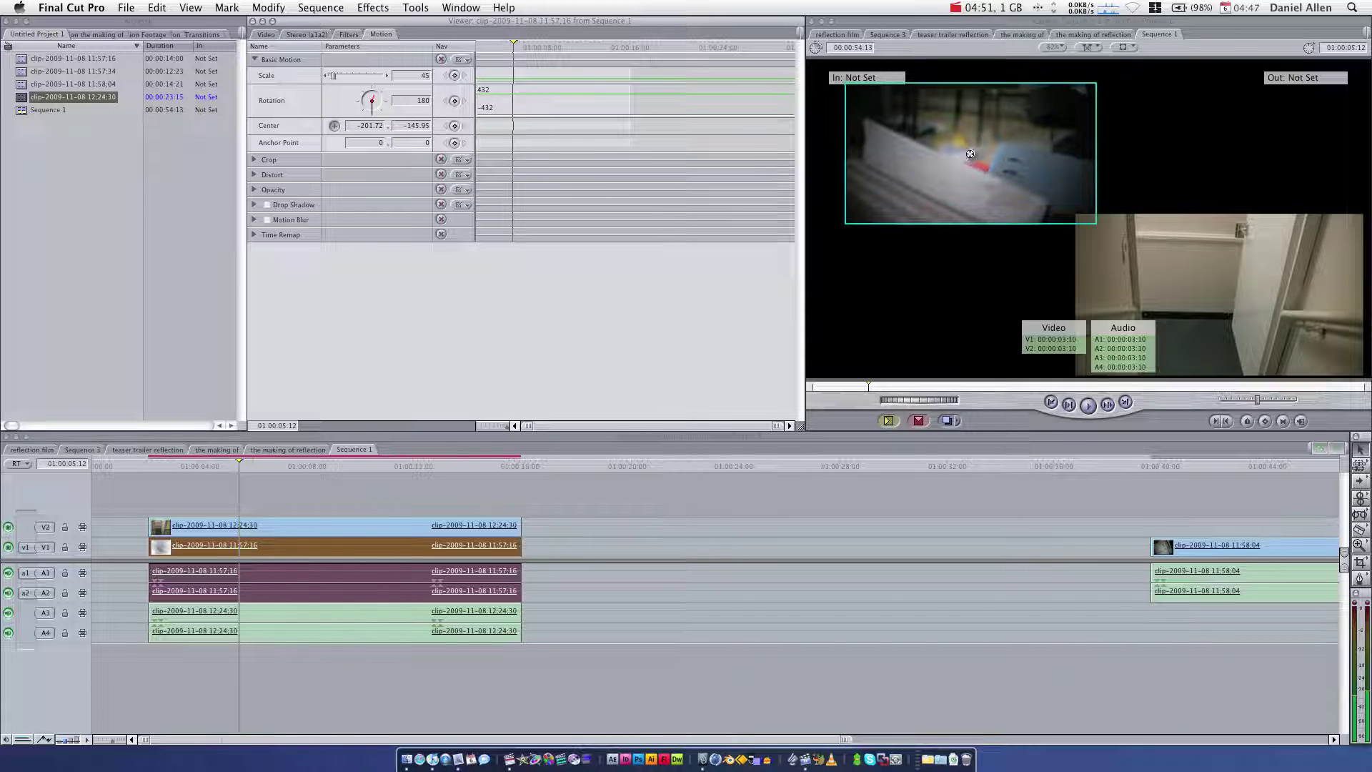
left_click_drag(966, 154, 950, 145)
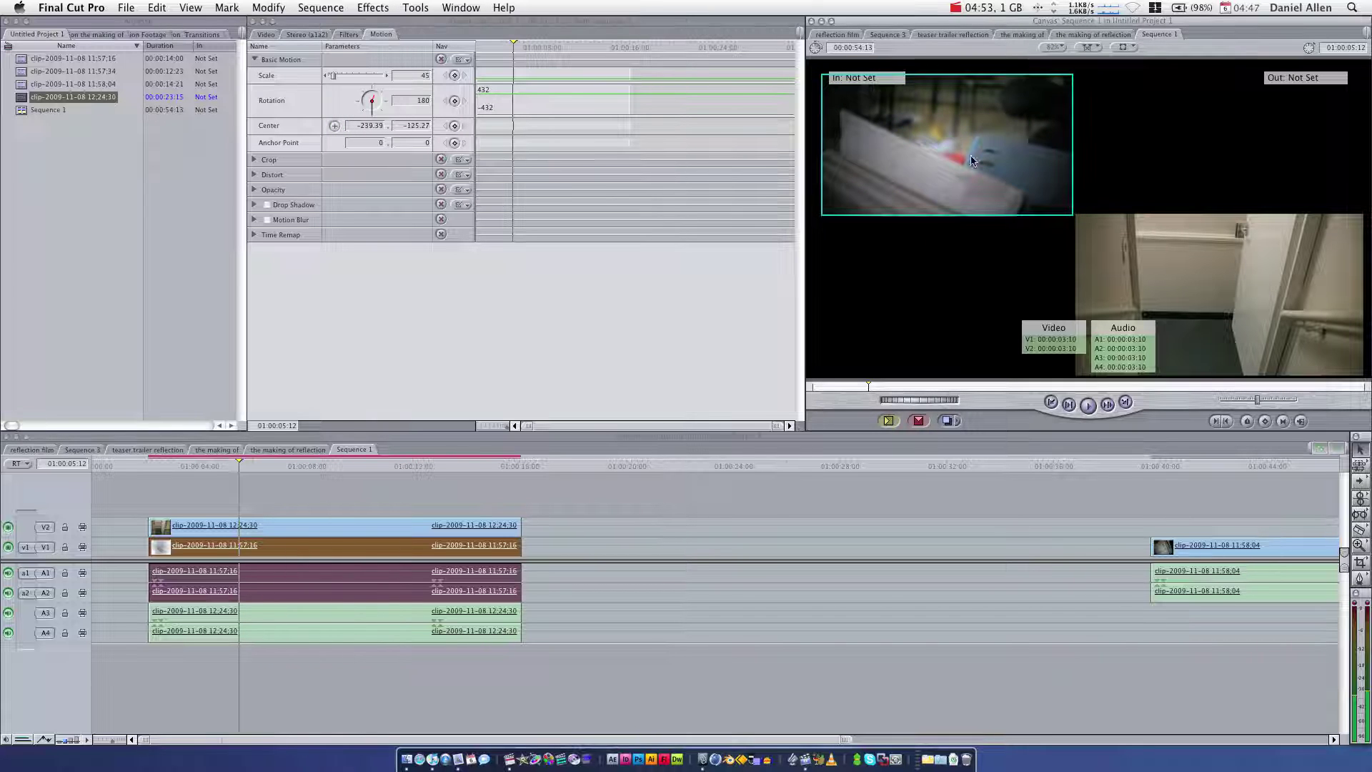
left_click(599, 497)
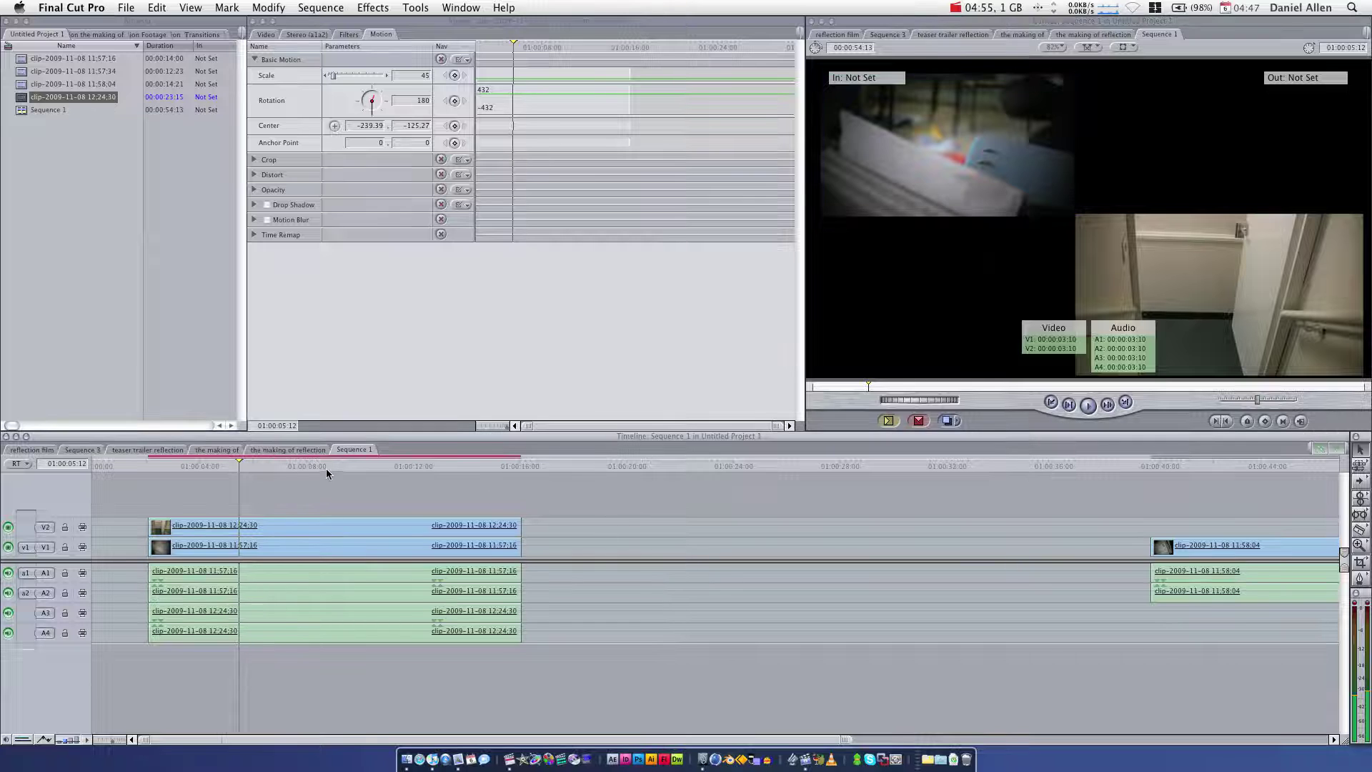
Step: Scrub through the composite and render the picture-in-picture section of Sequence 1
left_click_drag(326, 466, 310, 466)
key("alt+r")
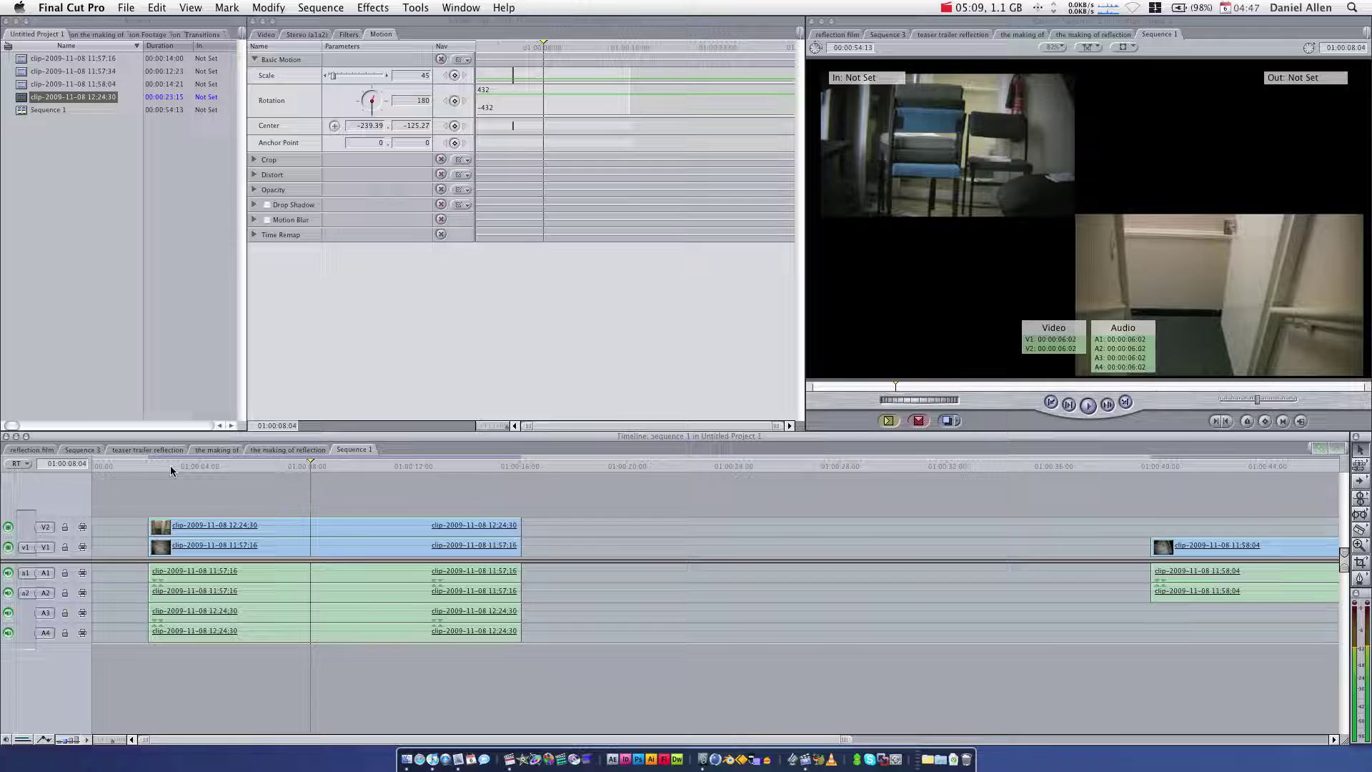
Step: Slip the V2 clip's footage within its timeline position with the Slip tool, then check the result
key("j")
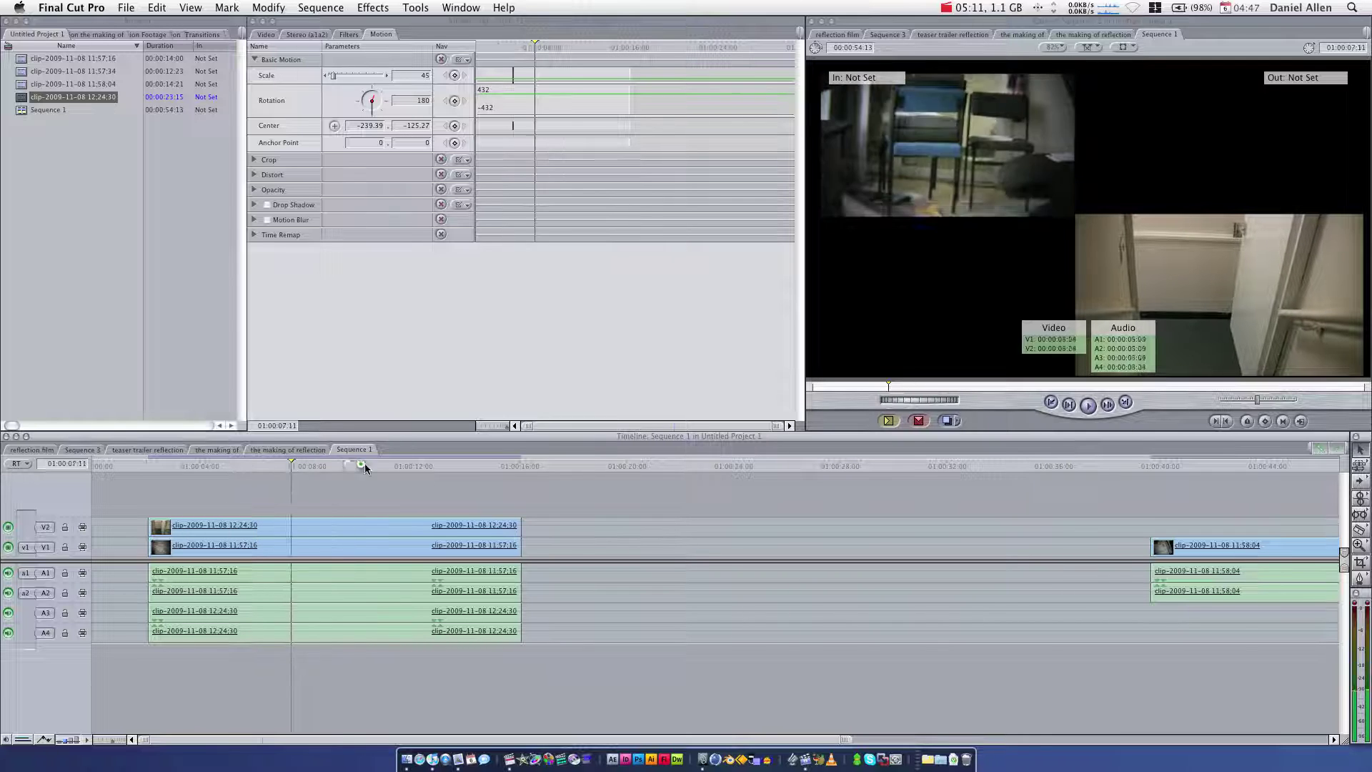
left_click_drag(365, 463, 447, 463)
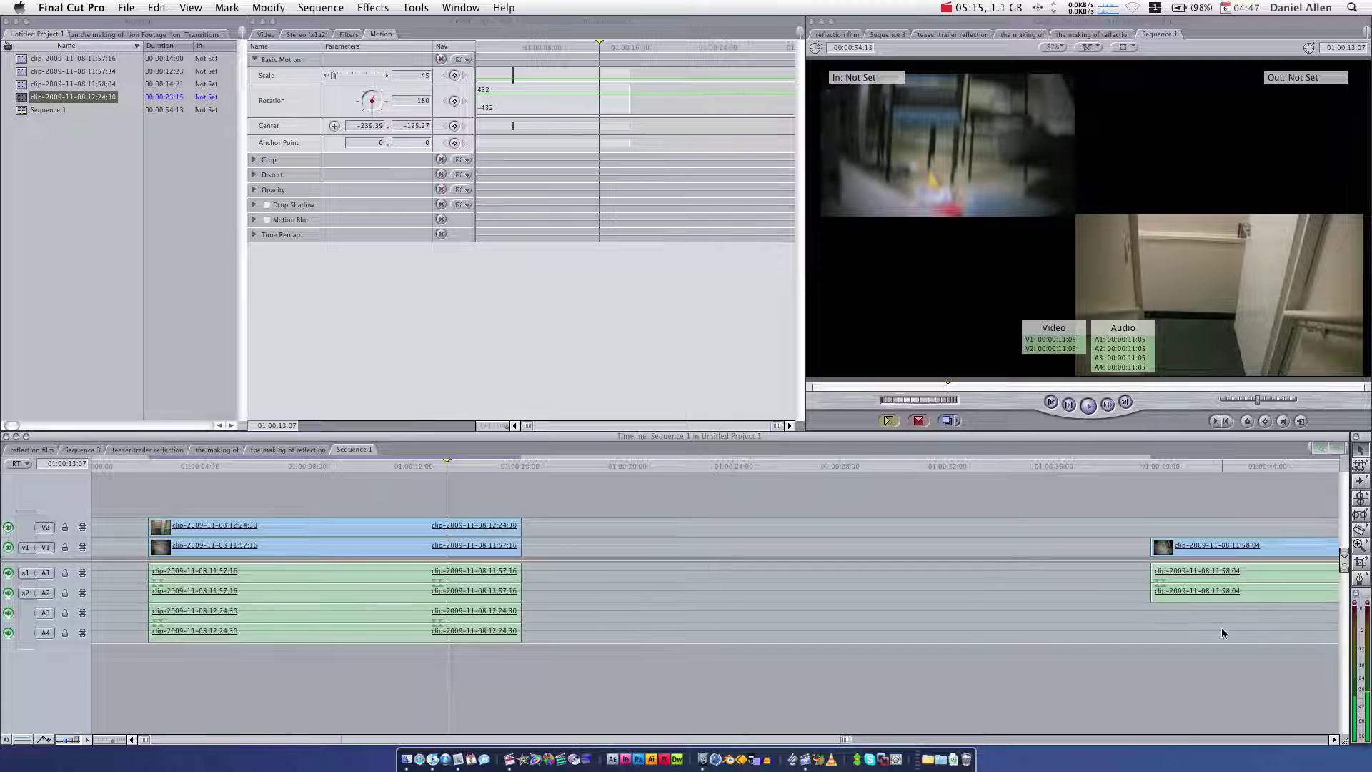
left_click(1359, 522)
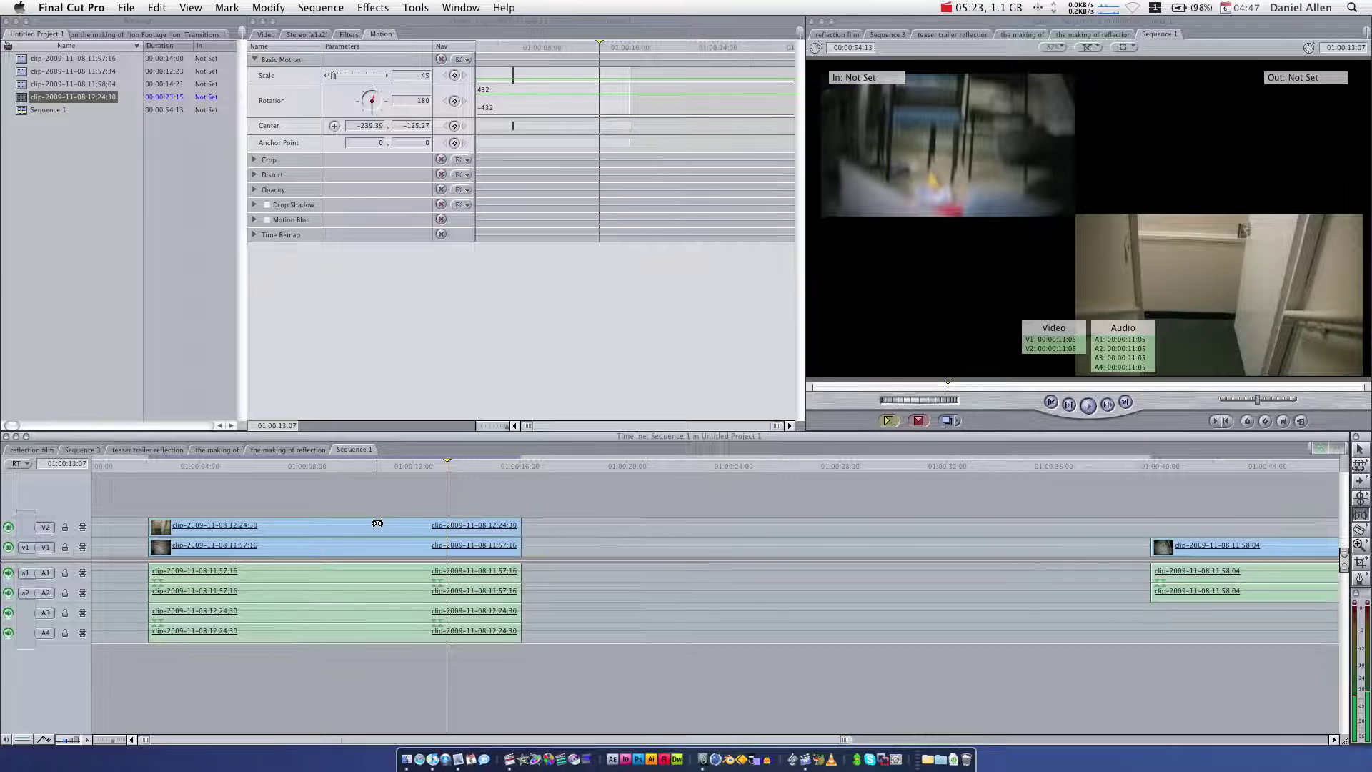
left_click_drag(376, 523, 323, 520)
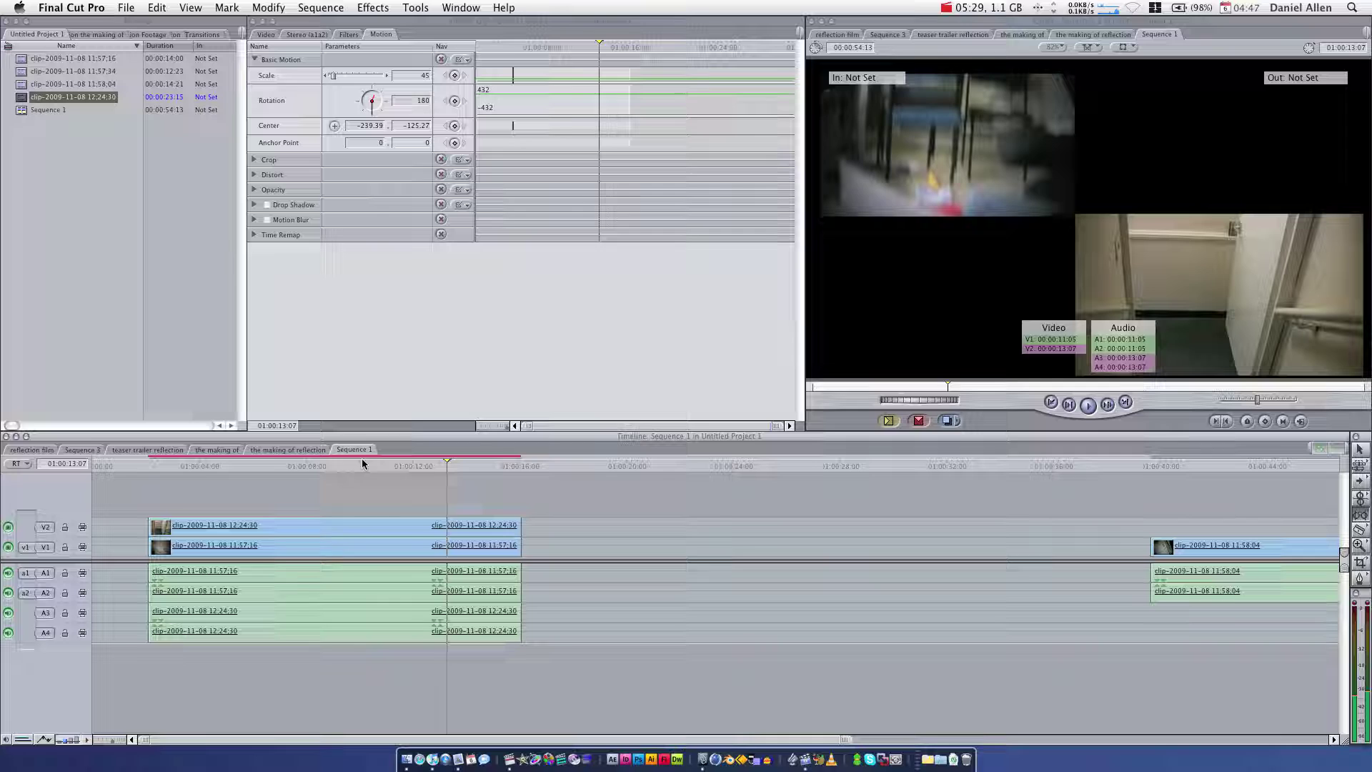
left_click_drag(371, 468, 485, 470)
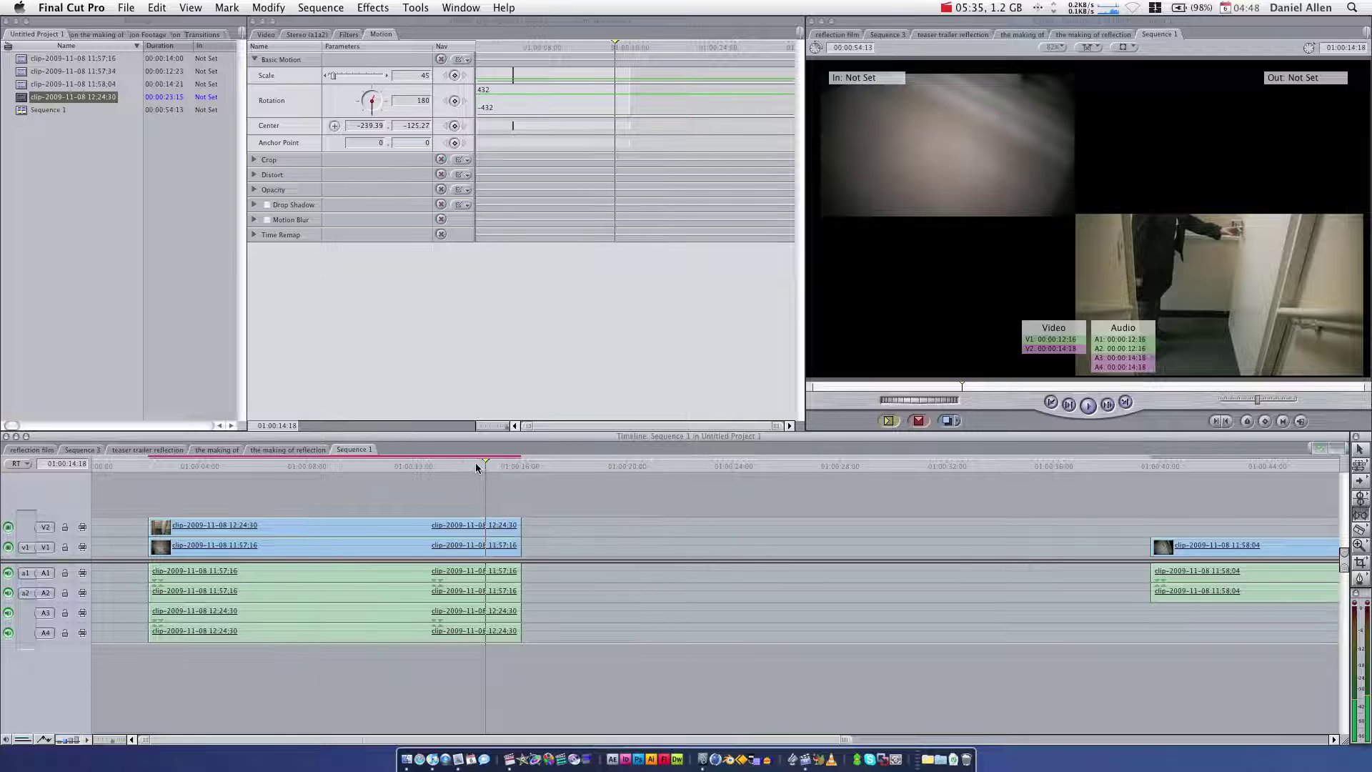
left_click(408, 468)
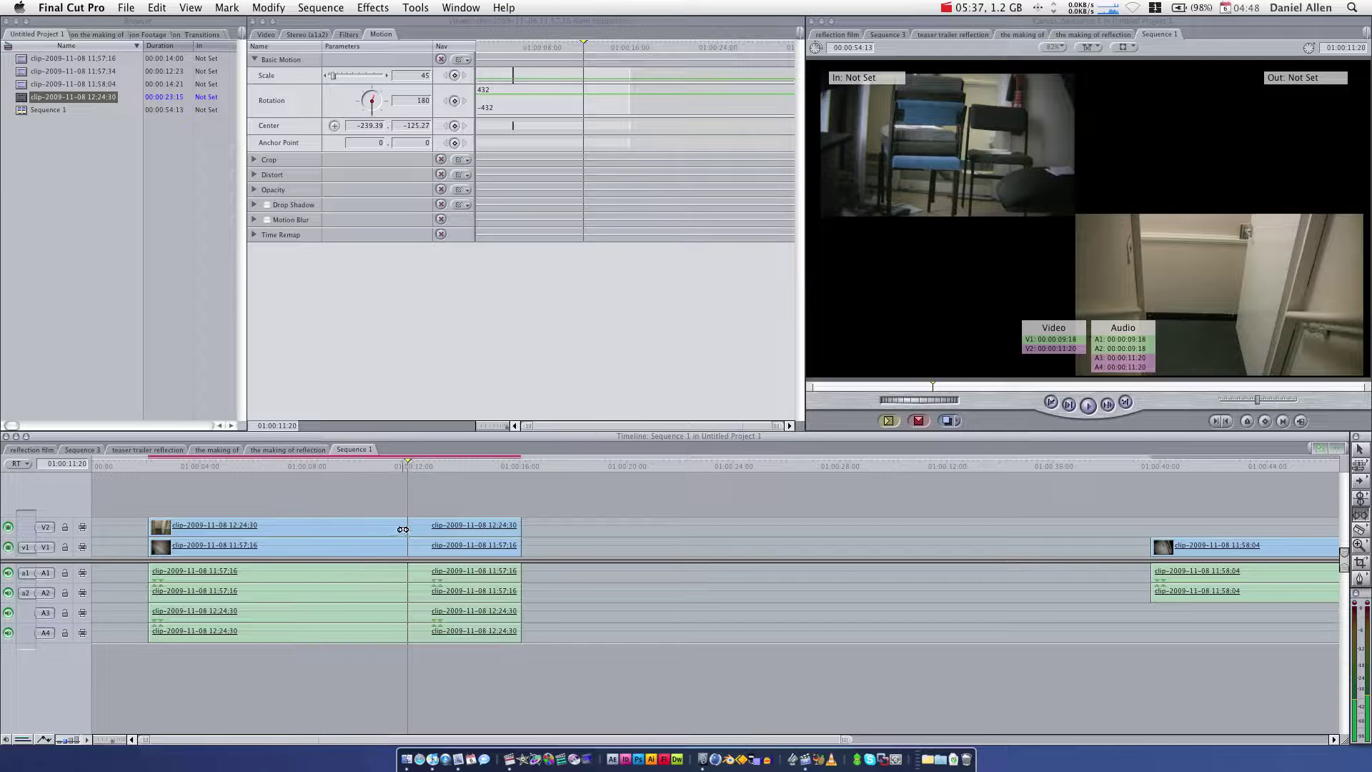
key("a")
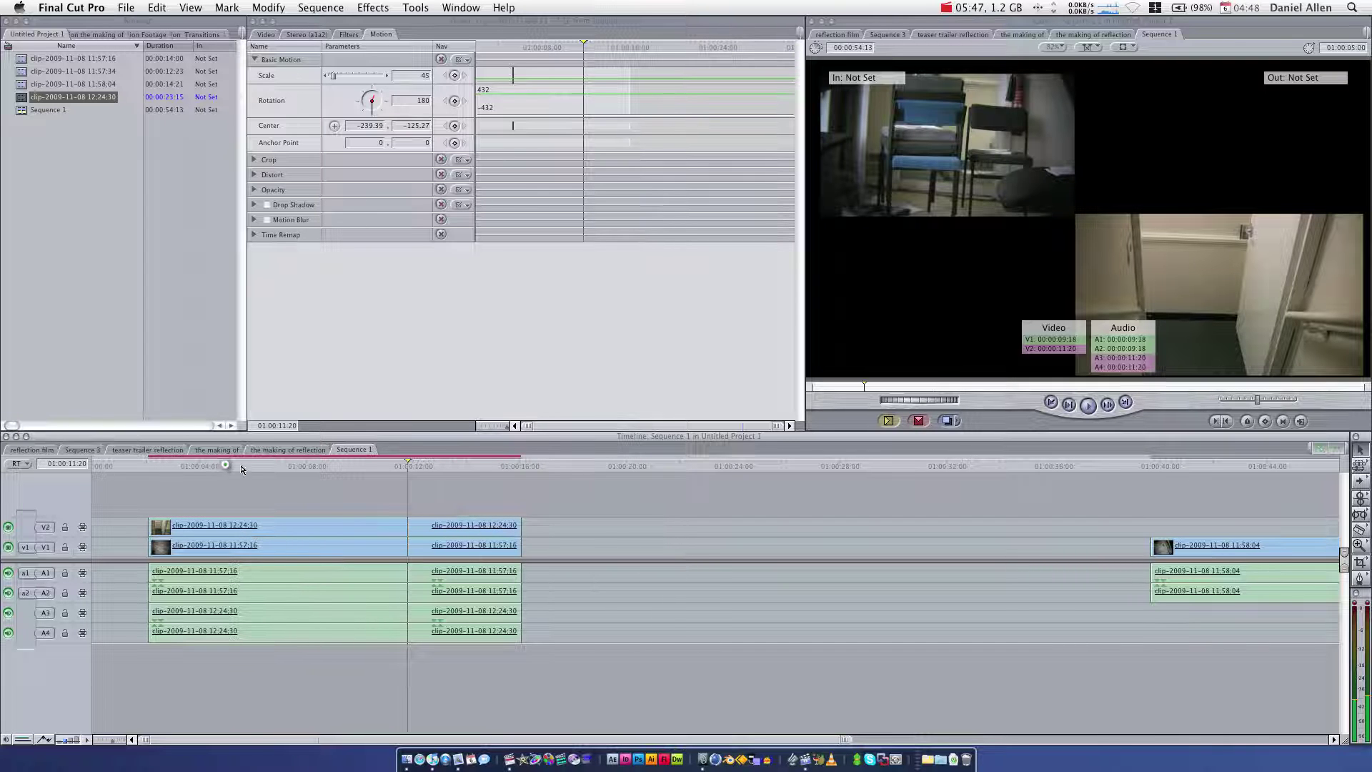
Step: At 01:00:06:24, add Center and Scale keyframes holding the 45% upper-left position
left_click_drag(225, 466, 356, 466)
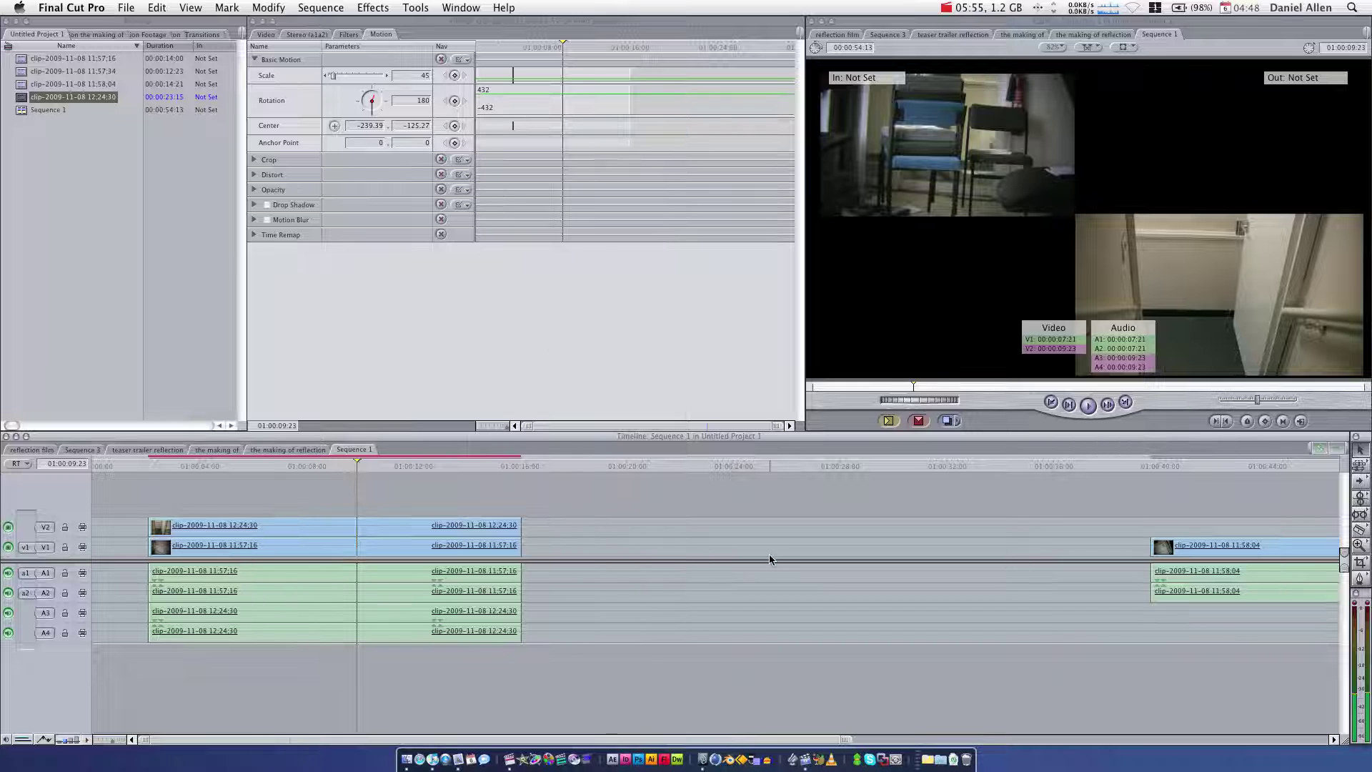
left_click(251, 528)
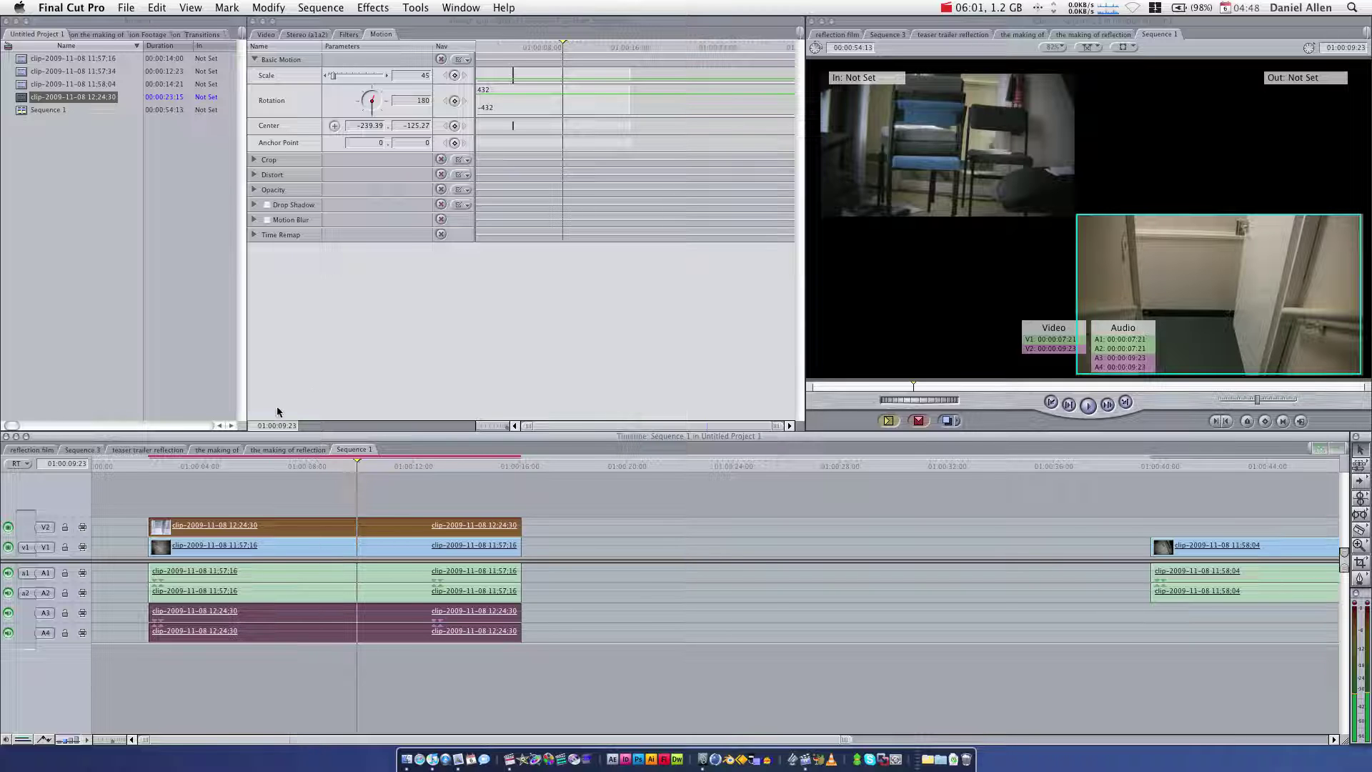
left_click_drag(192, 467, 216, 465)
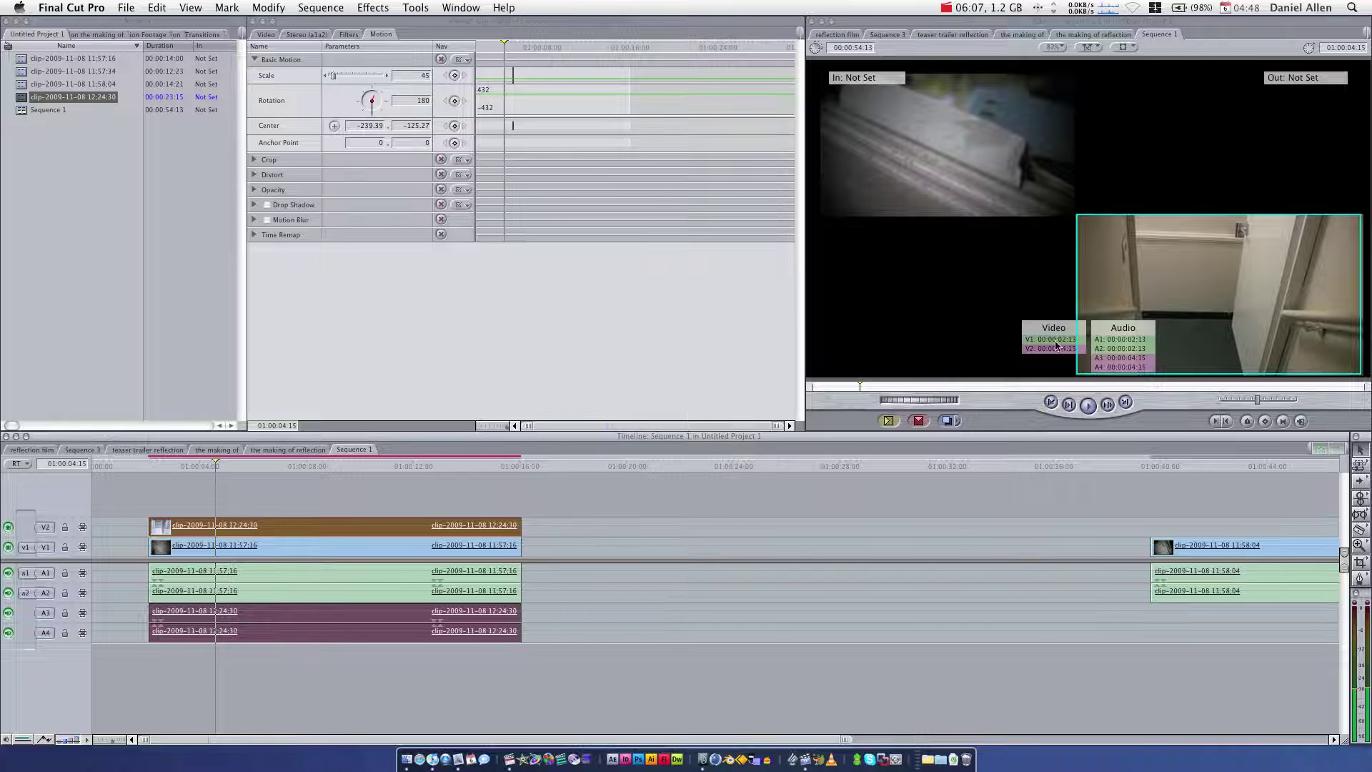
left_click_drag(225, 469, 278, 466)
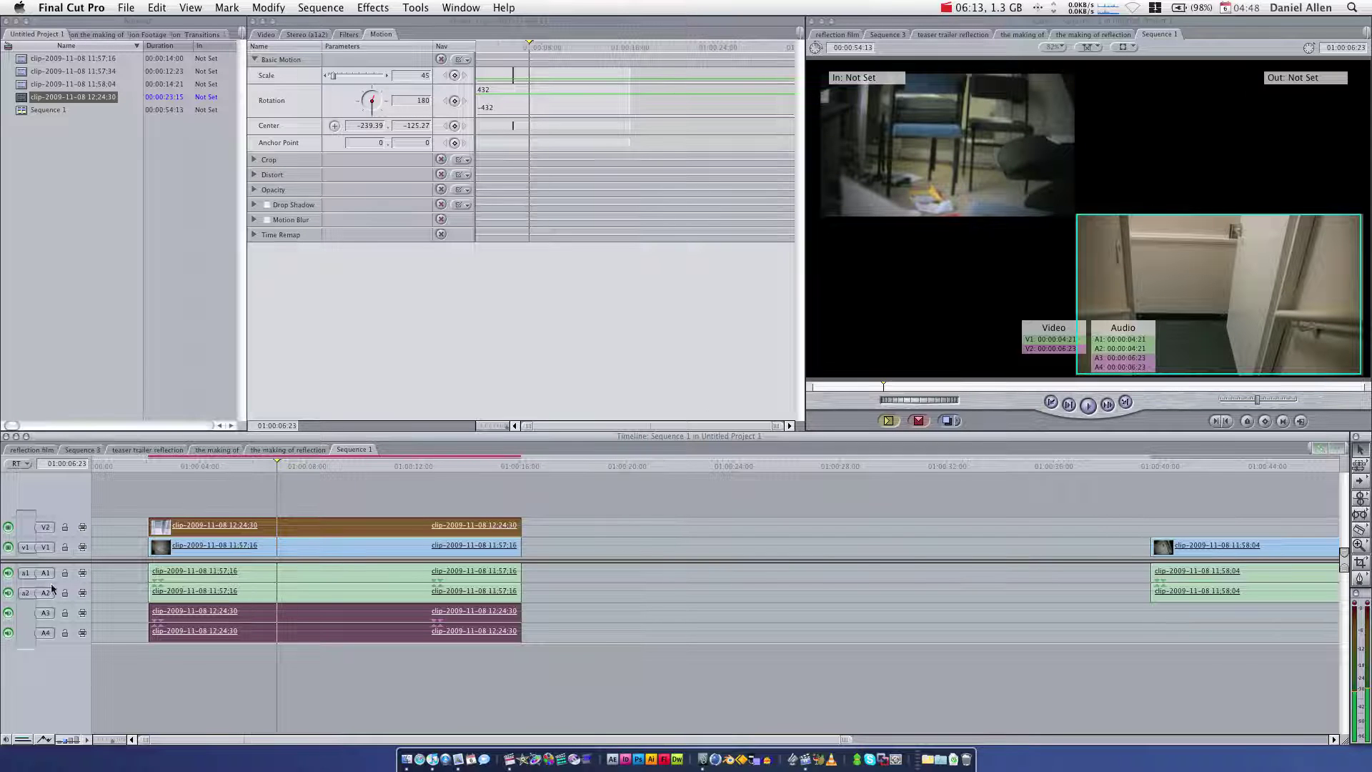
mouse_move(277, 465)
left_mouse_down()
mouse_move(264, 462)
mouse_move(278, 465)
left_mouse_up()
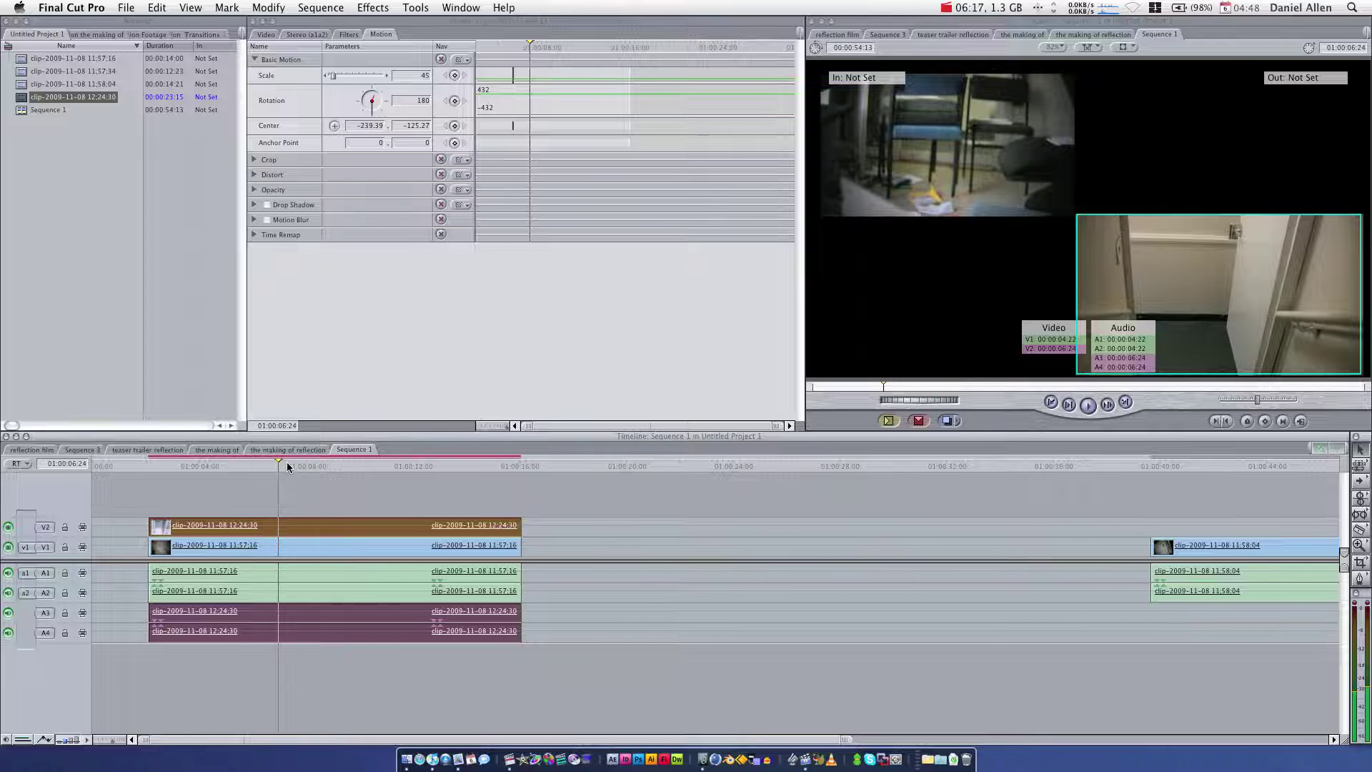
left_click(454, 125)
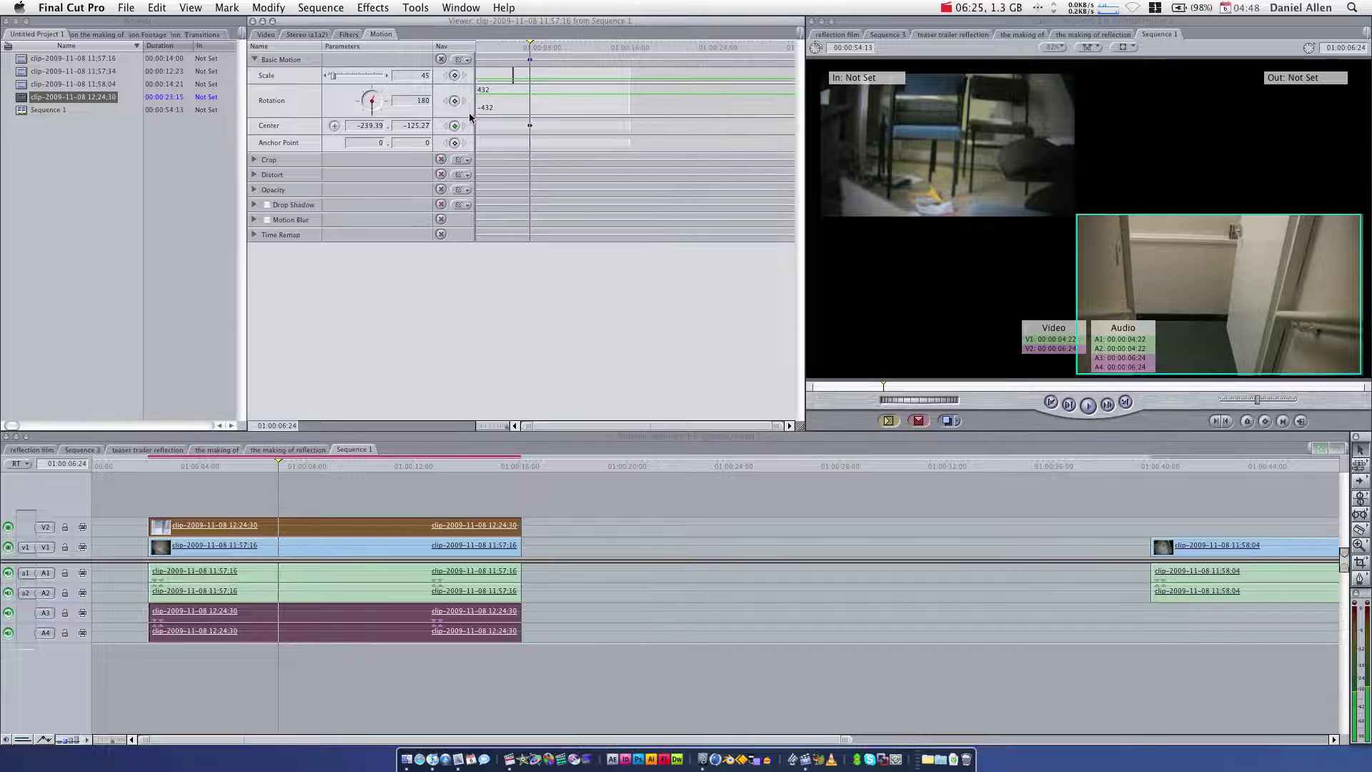
left_click(454, 76)
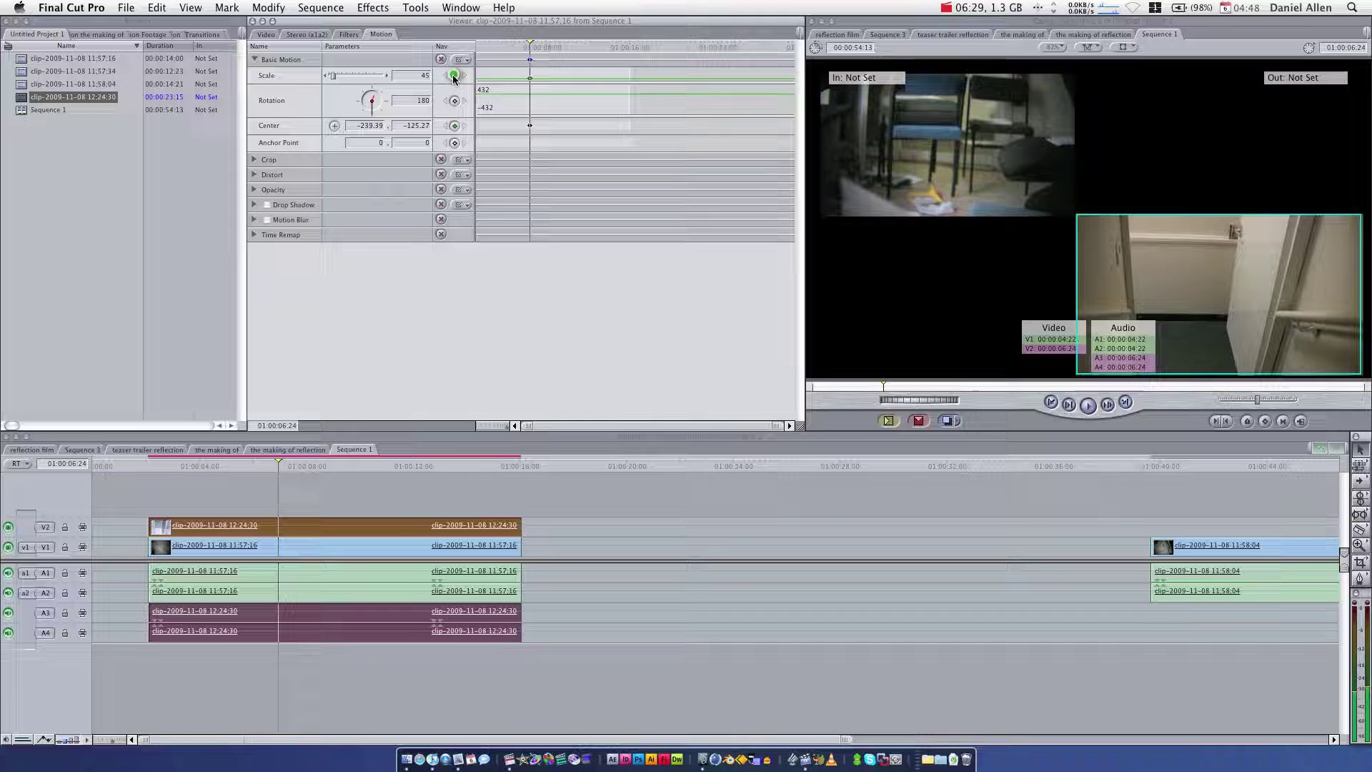
left_click(398, 523)
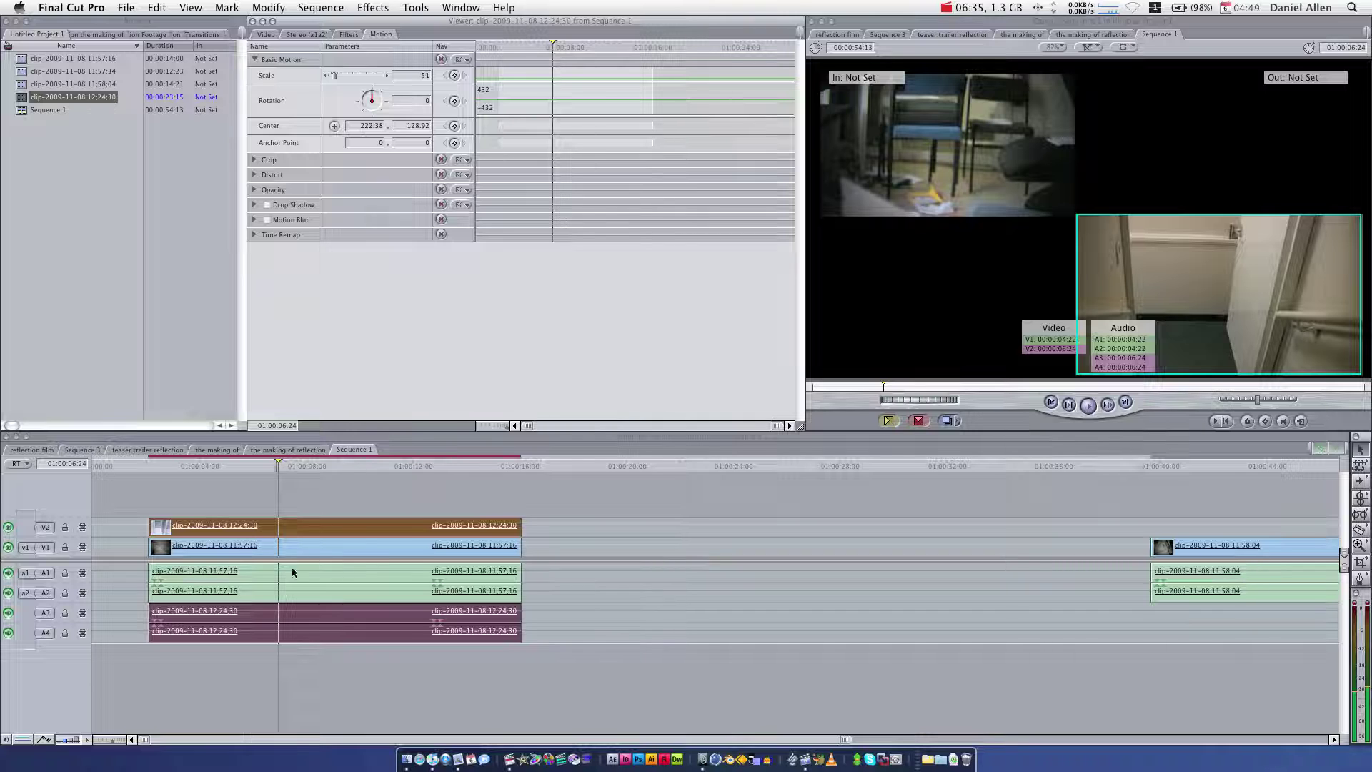
Step: Select the V2 clip and add Center and Scale keyframes at its current values
left_click(338, 554)
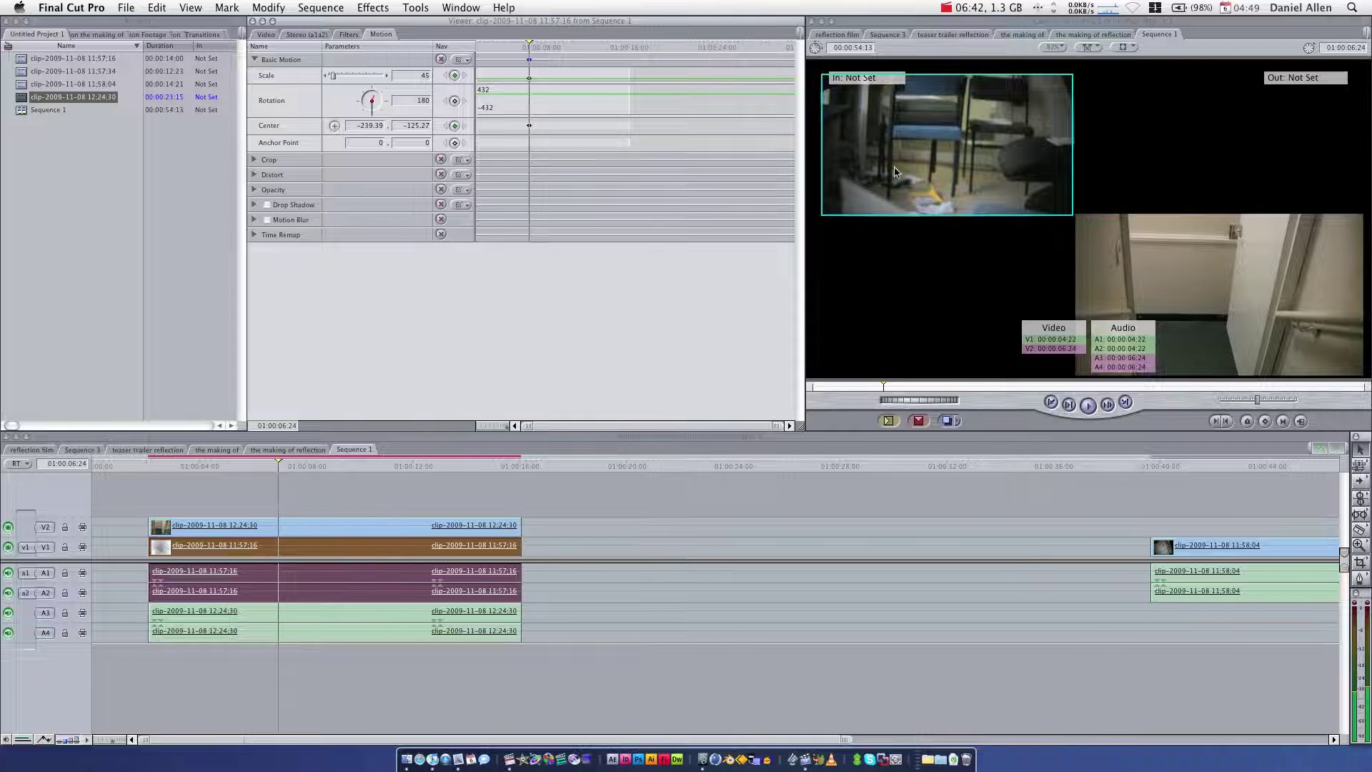
left_click(435, 525)
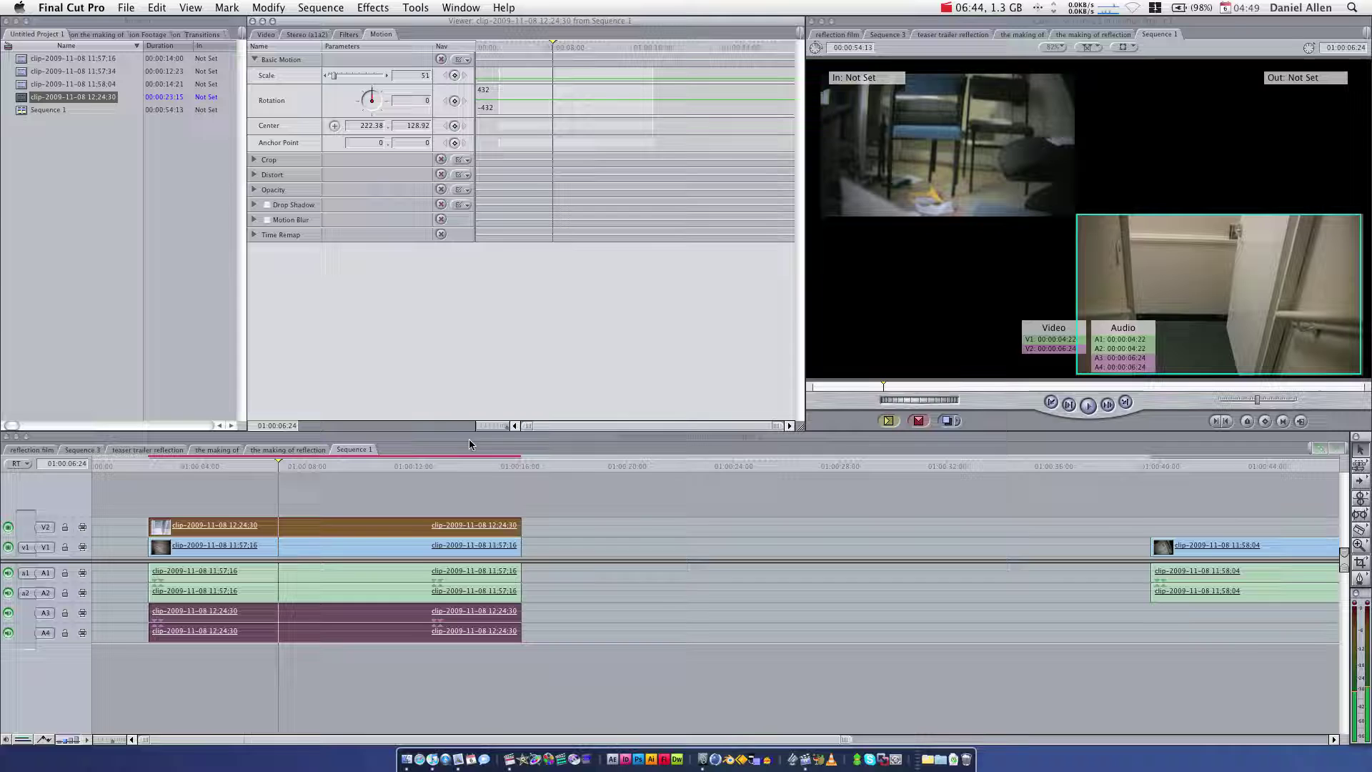
left_click(455, 126)
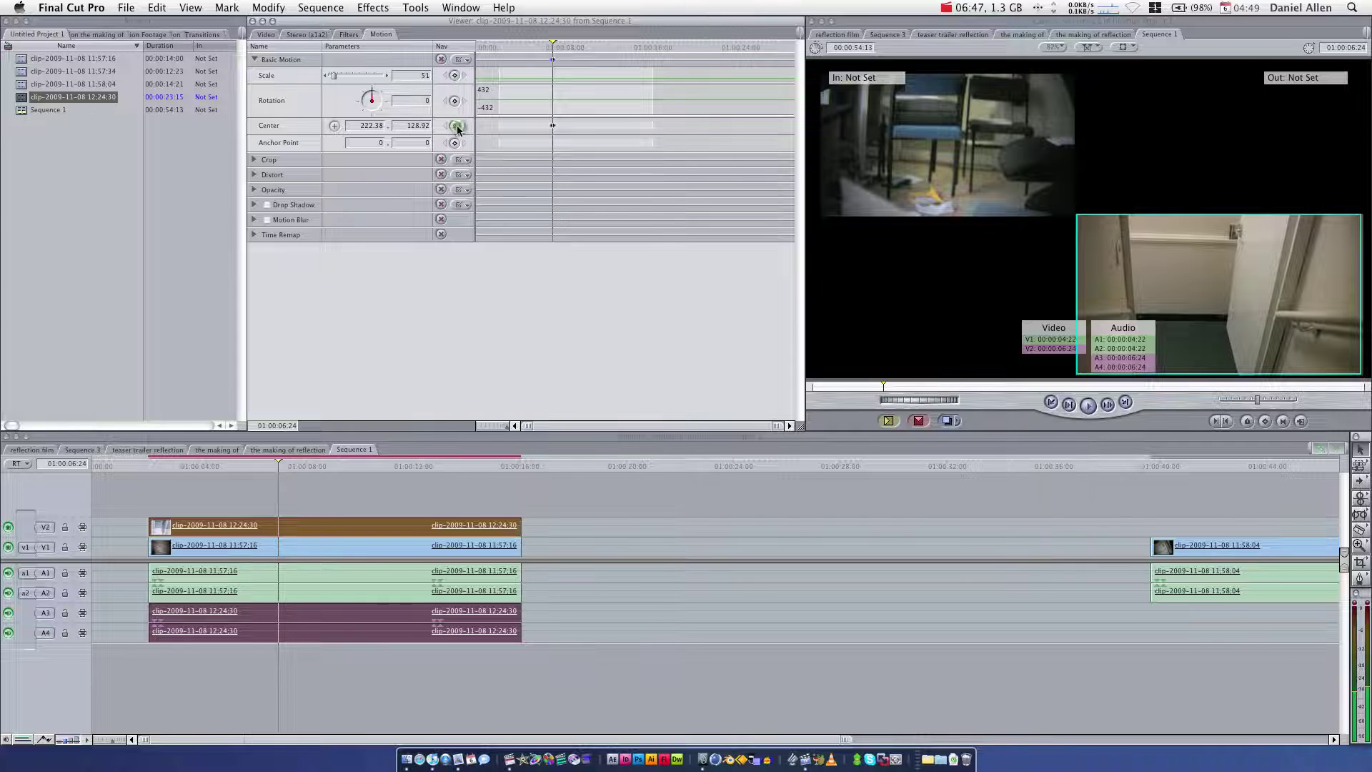
left_click(455, 75)
Step: Earlier in the clip, keyframe the V2 clip at Scale 100 and Center 0, 0
left_click_drag(193, 463, 149, 466)
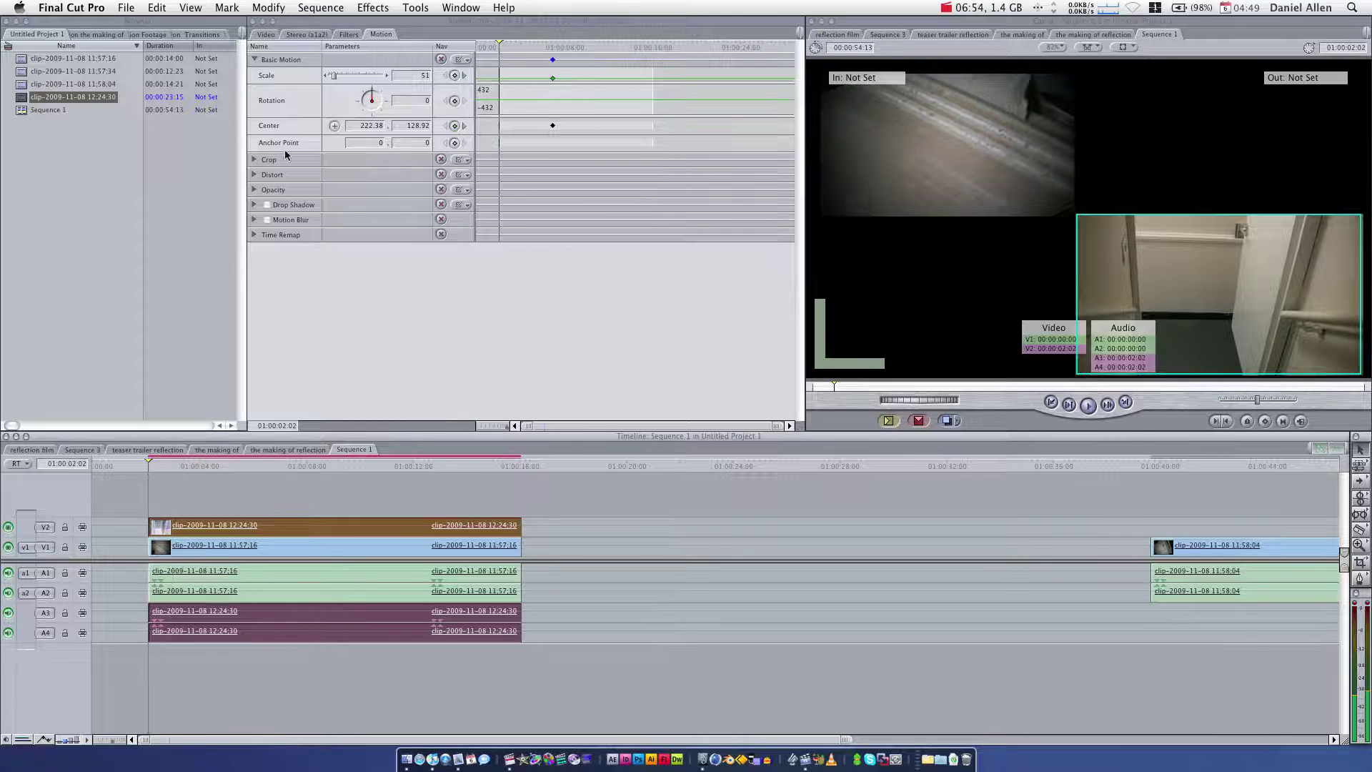
left_click(420, 75)
type("10")
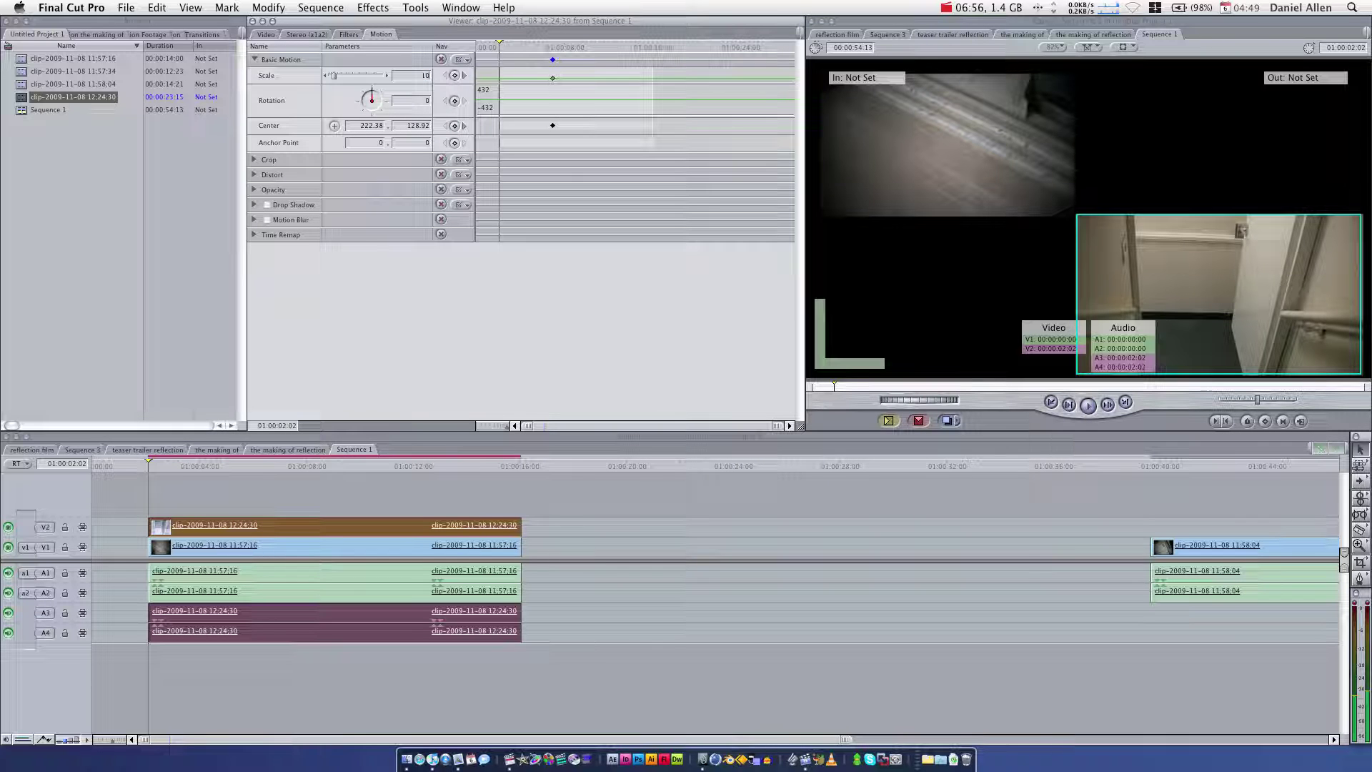
type("0")
key("Return")
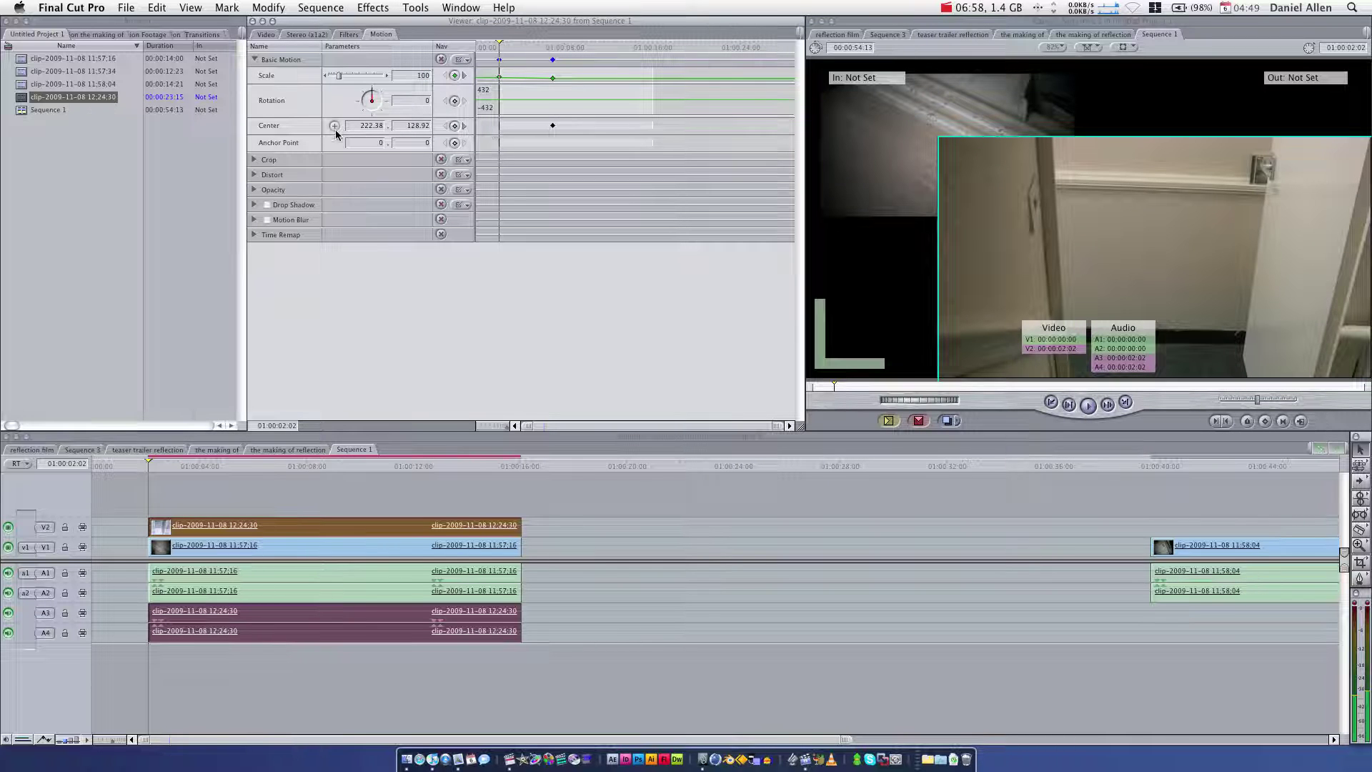
left_click(372, 125)
type("0")
double_click(408, 125)
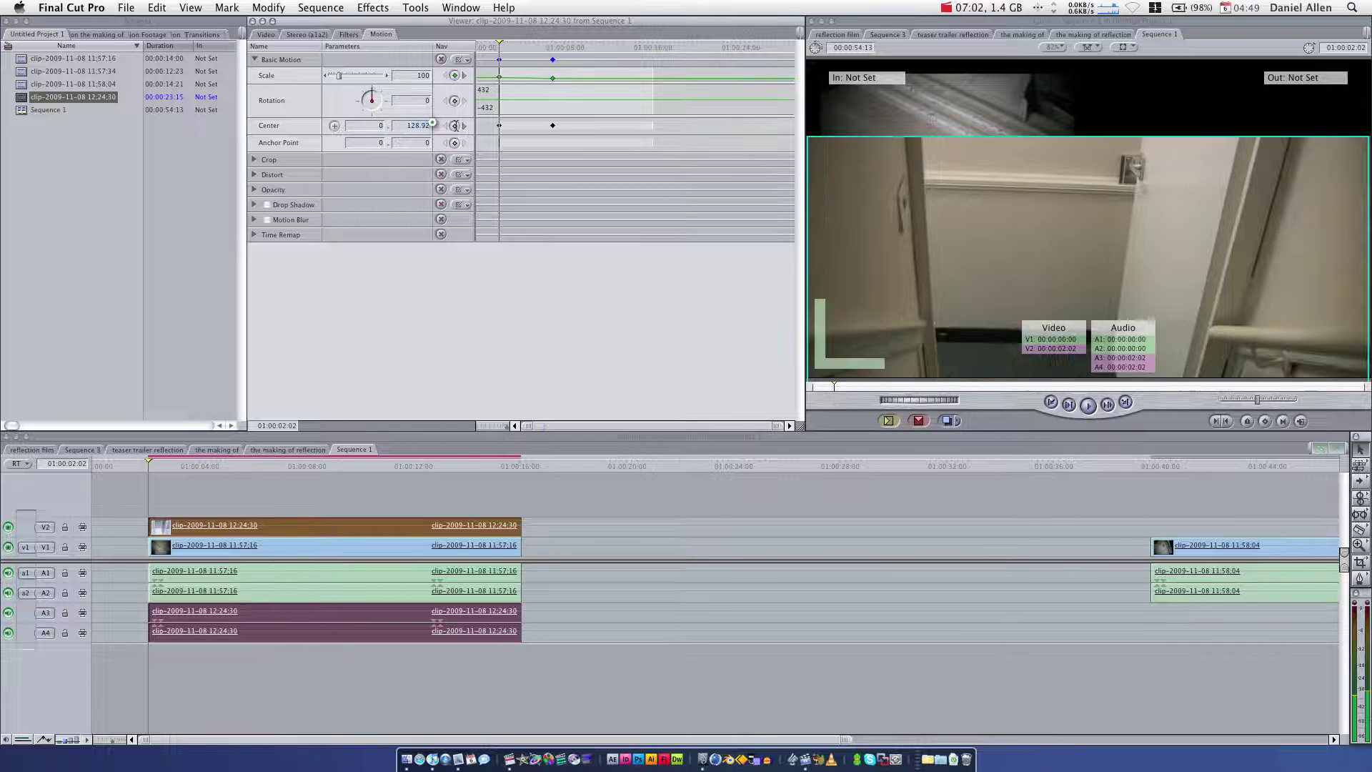
type("0")
key("Return")
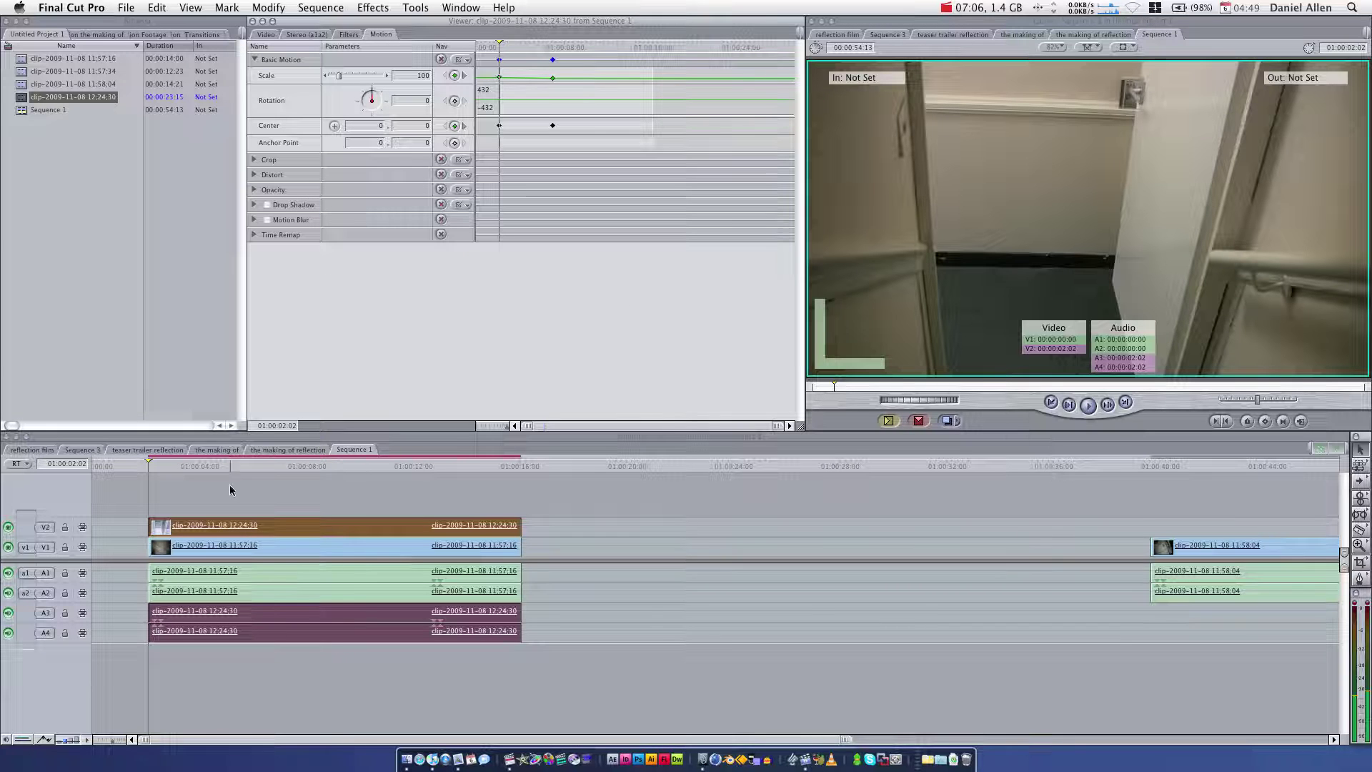
Step: Render Sequence 1 and play the V2 clip's full-frame-to-corner animation from 01:00:02:02
left_click(248, 472)
key("super+r")
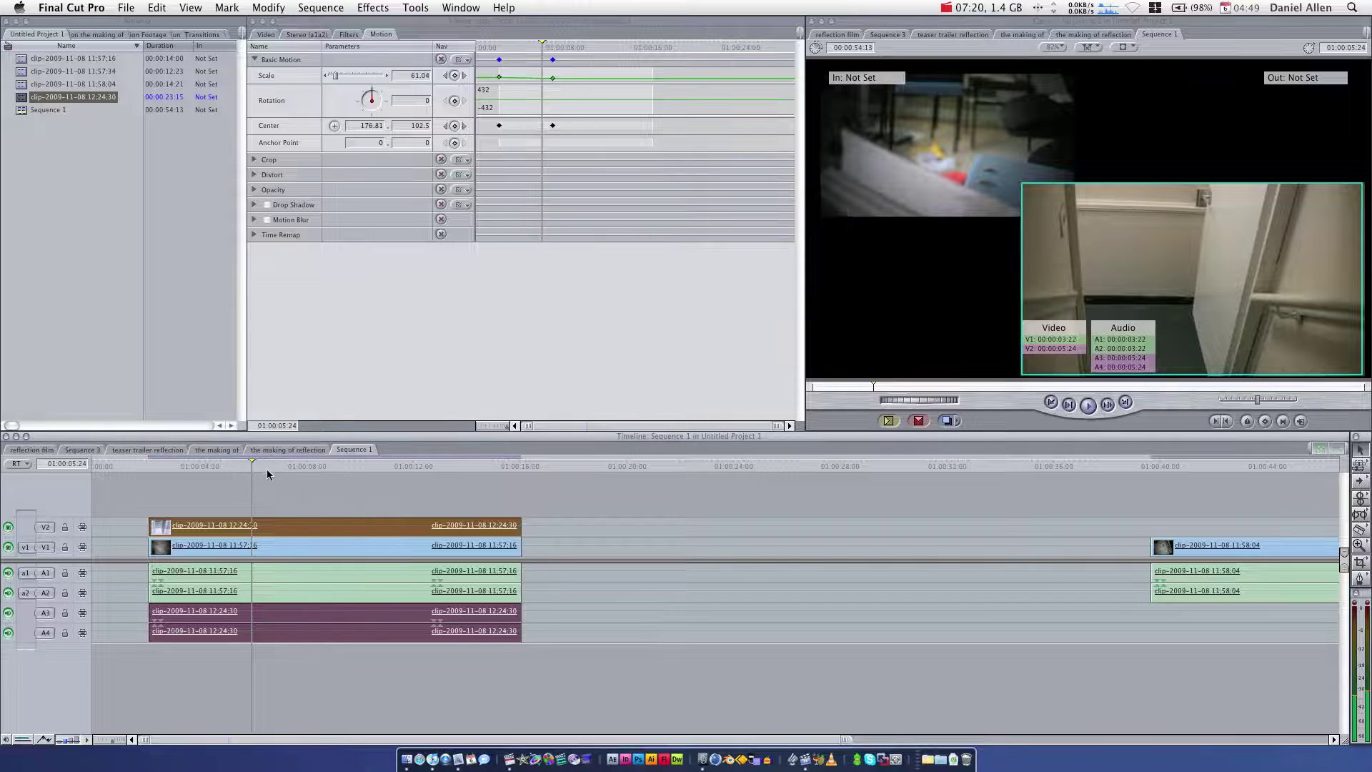
left_click_drag(207, 469, 151, 461)
key("space")
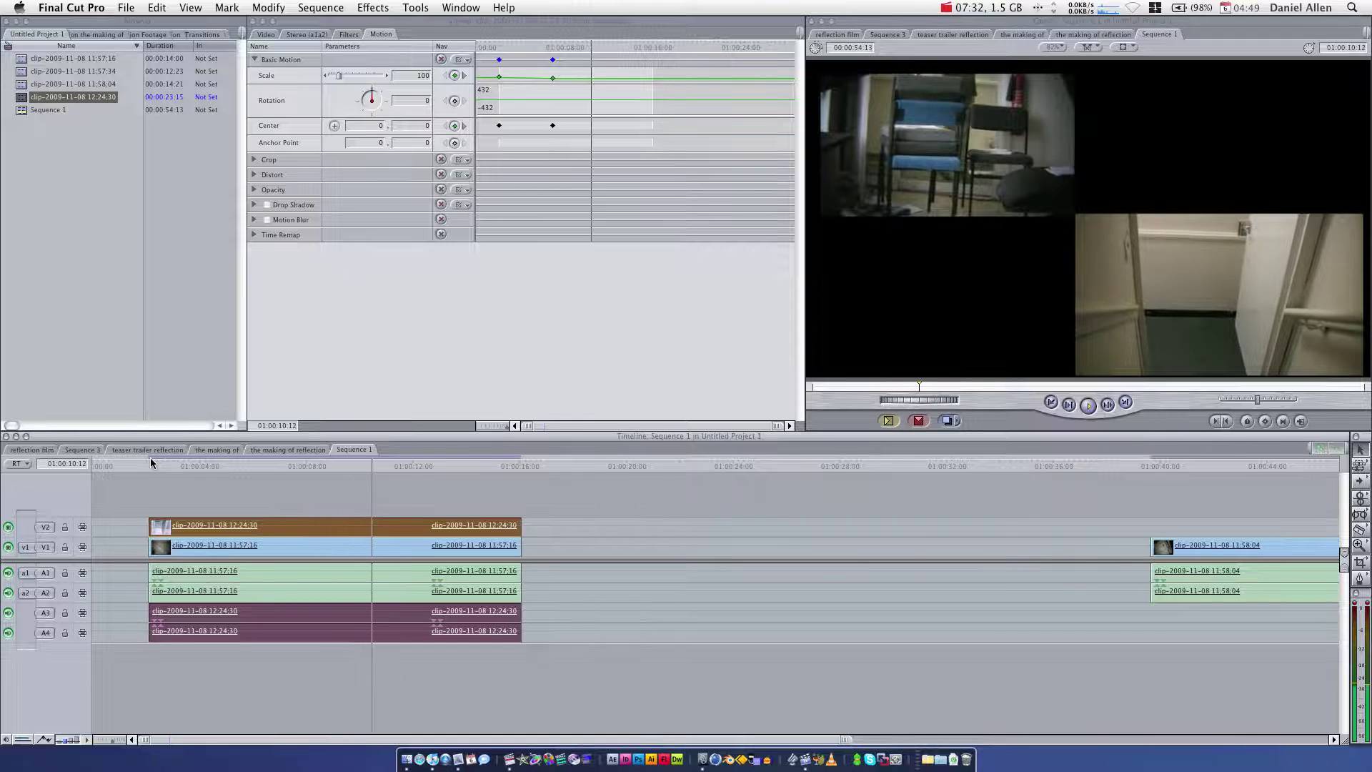
key("space")
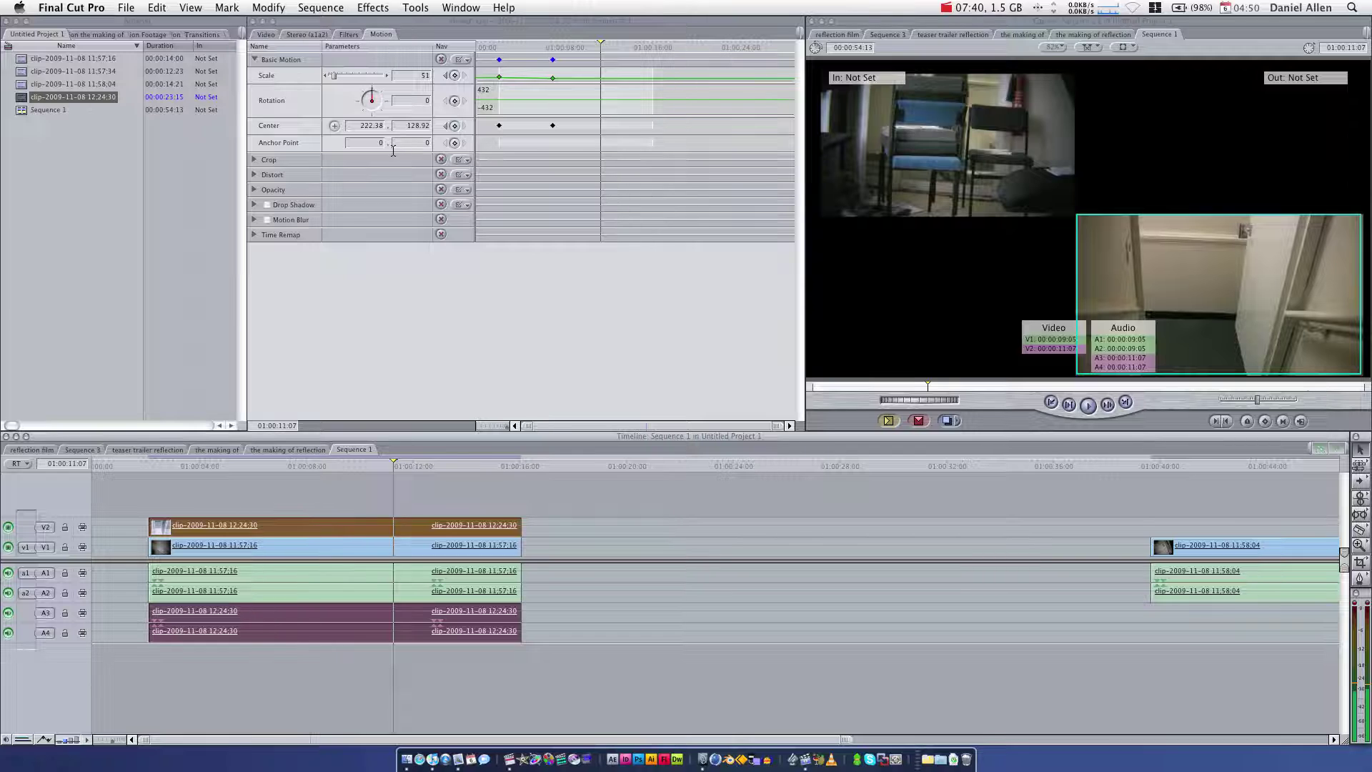
Step: Apply the Color Corrector Copy effect to the V2 clip
left_click(218, 34)
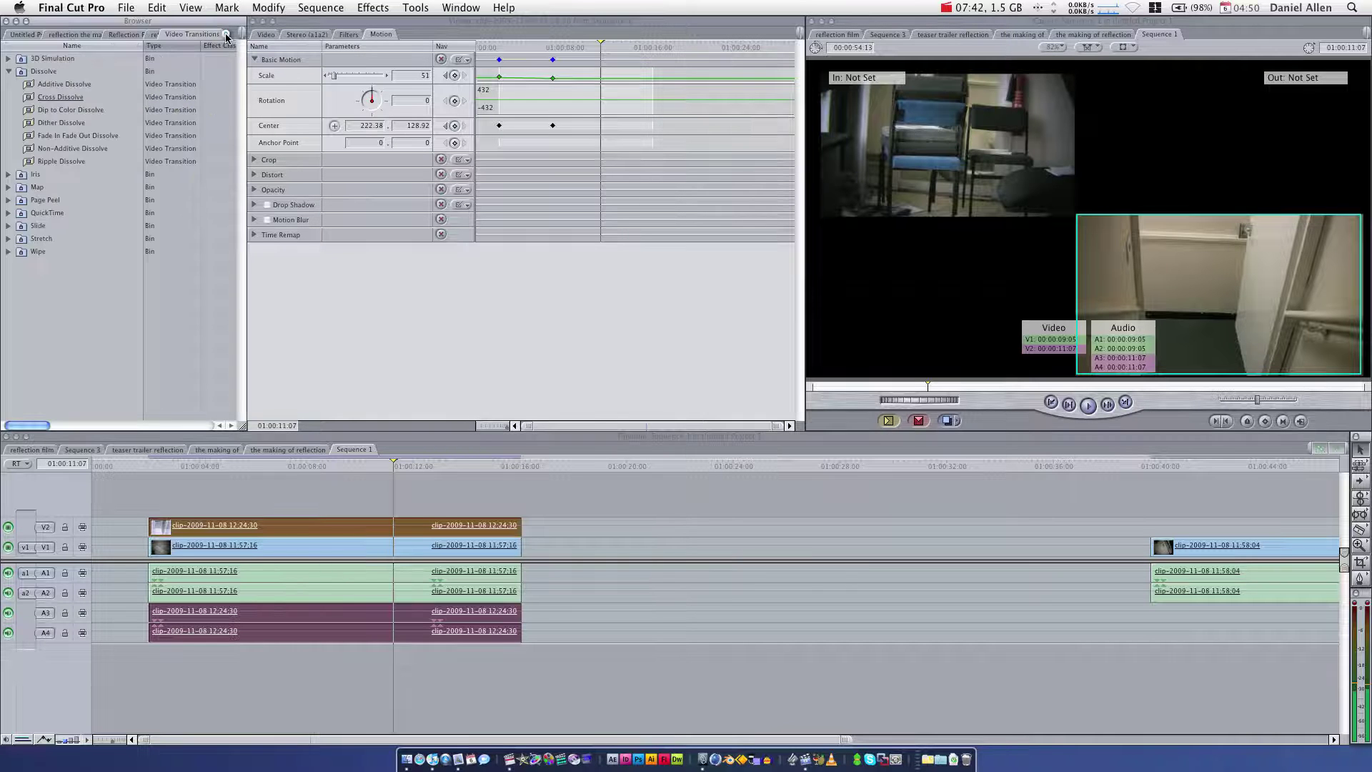
left_click(227, 36)
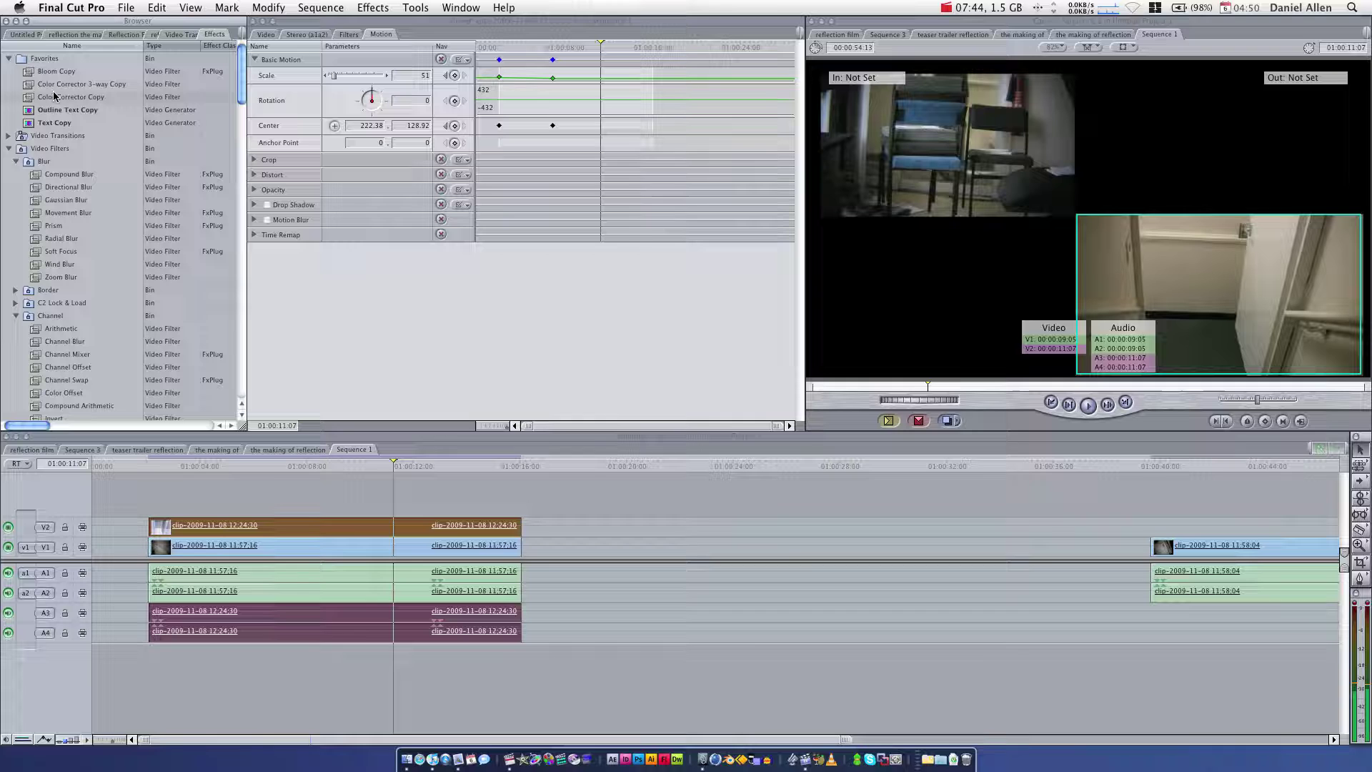
left_click_drag(55, 97, 283, 533)
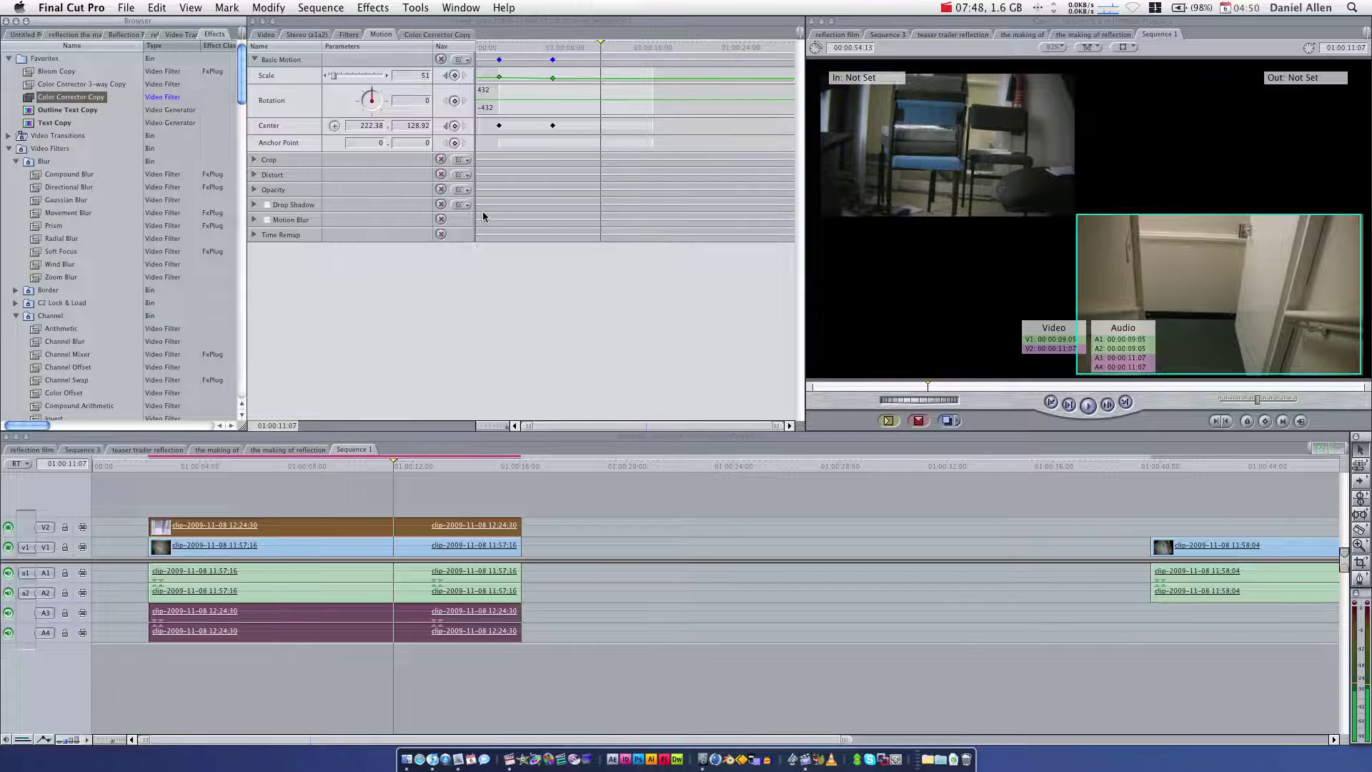
Step: Show the clip's Color Corrector filter with its balance and hue wheels
left_click(350, 34)
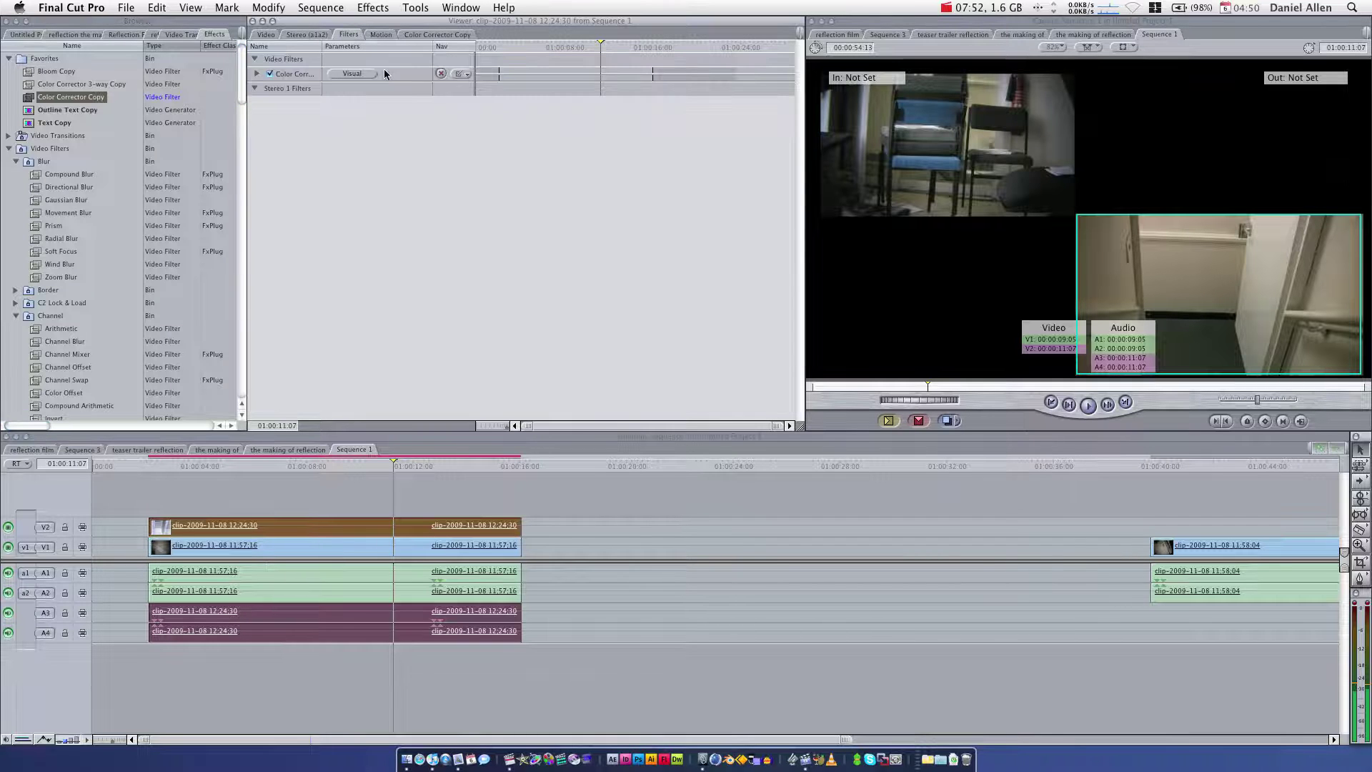
left_click(257, 74)
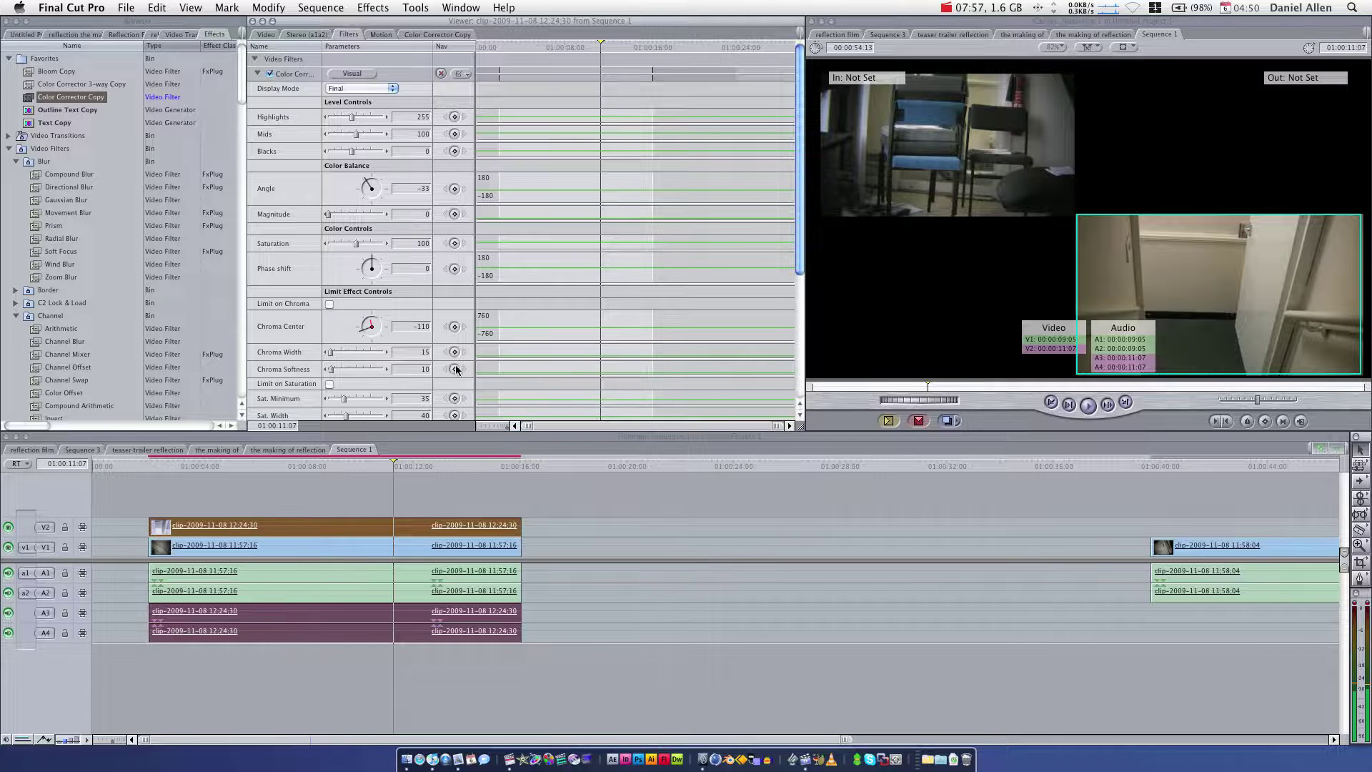
scroll(455, 364, "down", 5)
scroll(457, 362, "up", 5)
left_click(414, 34)
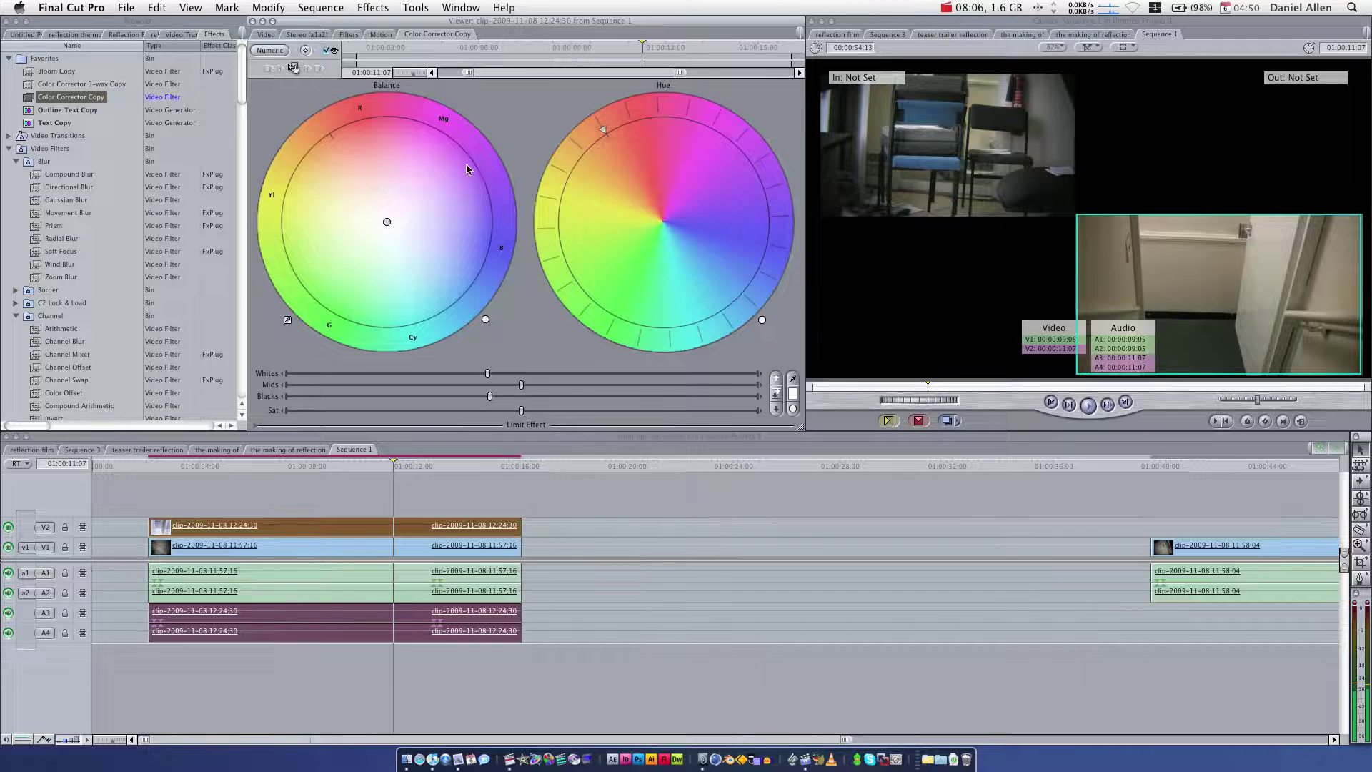
Step: Shift the V2 clip's balance toward blue-magenta, raise the Whites, and re-render the sequence
left_click(348, 34)
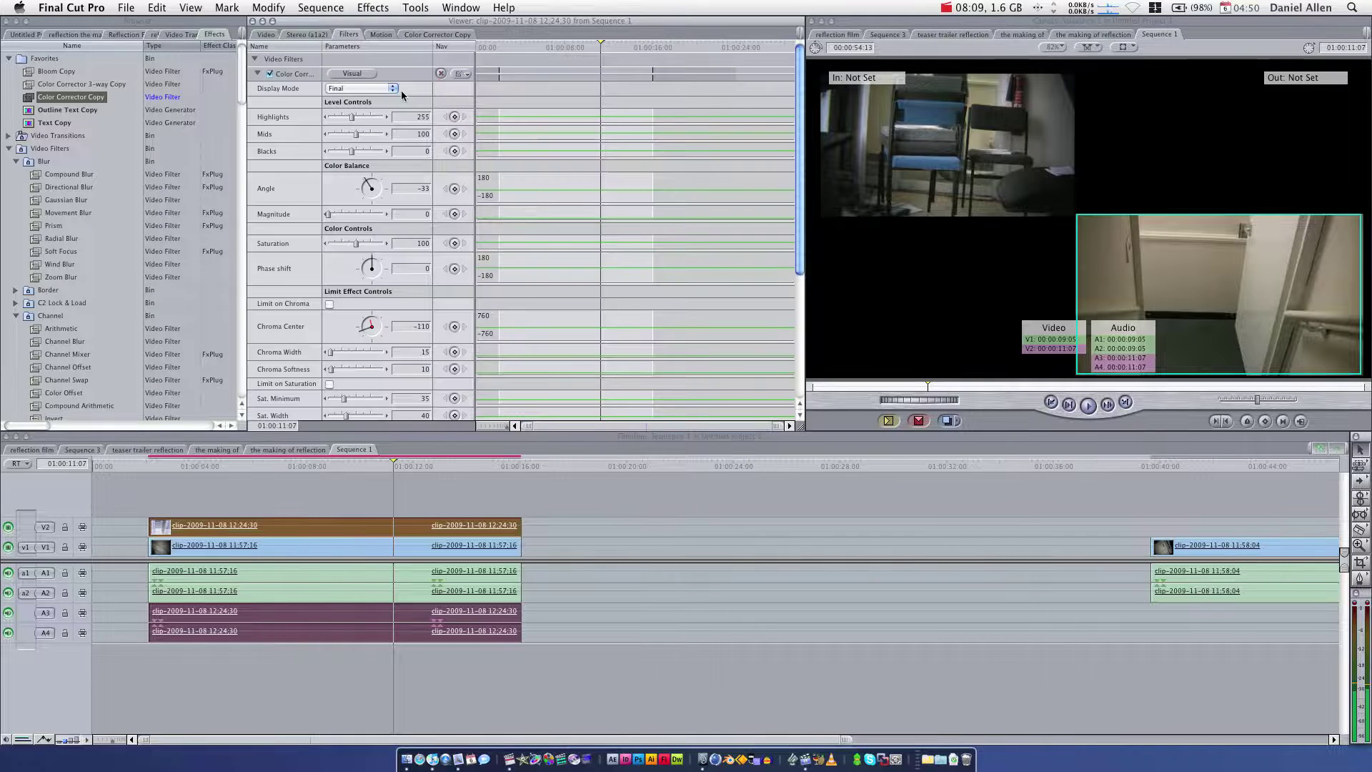
left_click(258, 73)
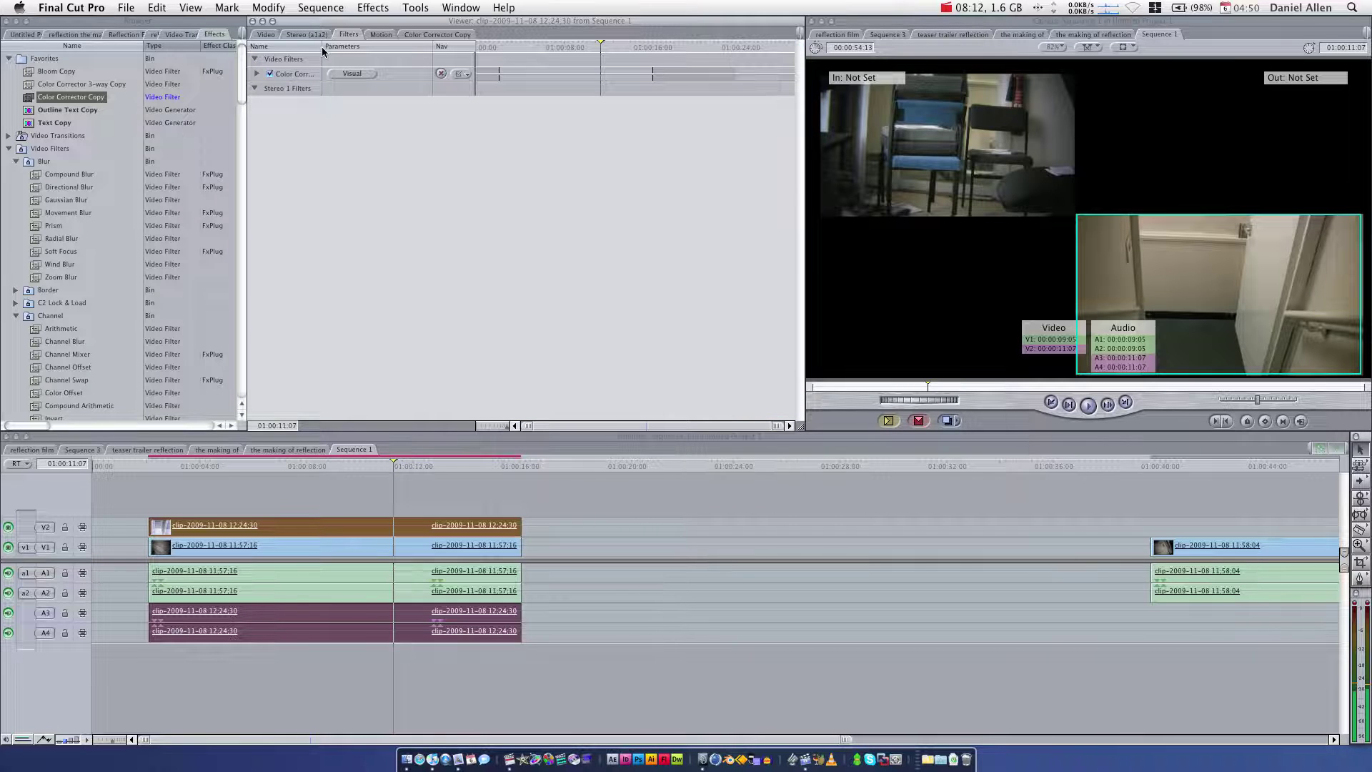
left_click(350, 74)
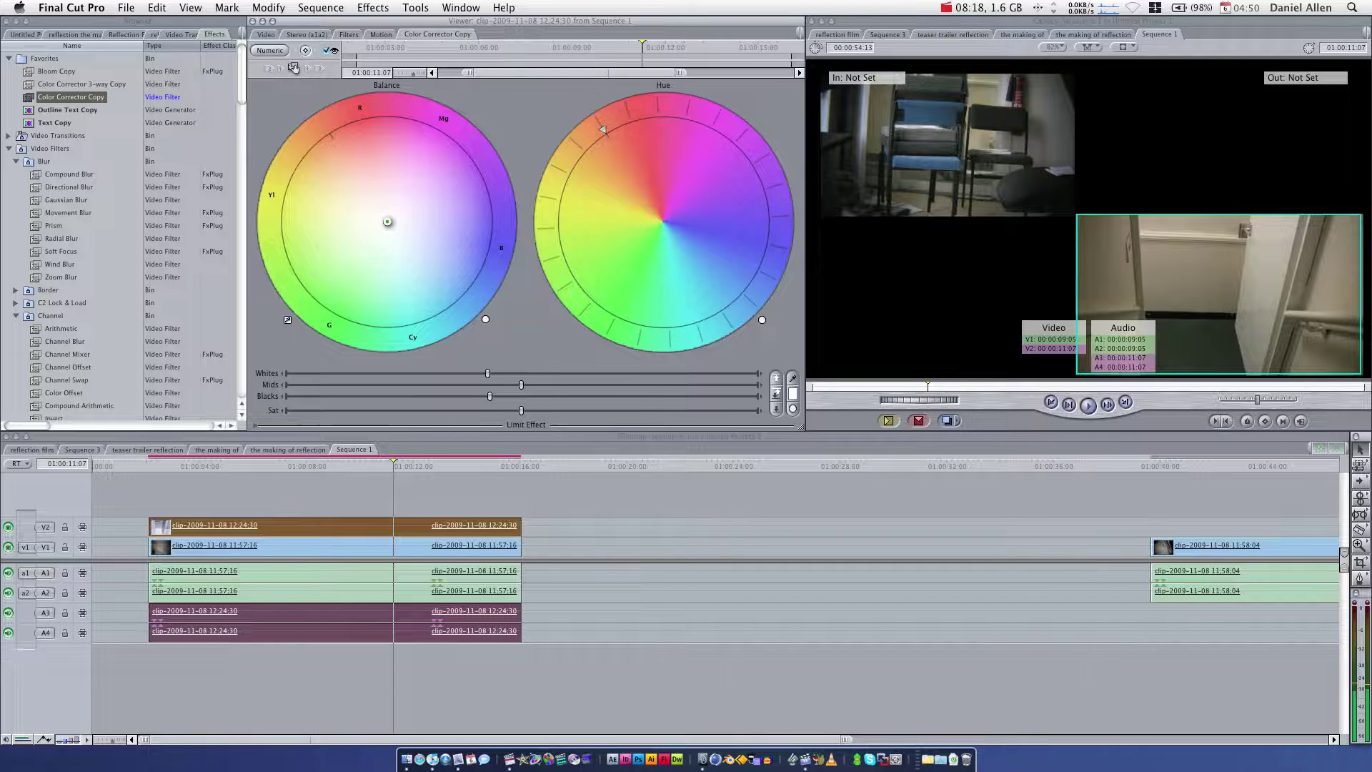
left_click_drag(386, 223, 421, 231)
left_click_drag(490, 375, 651, 411)
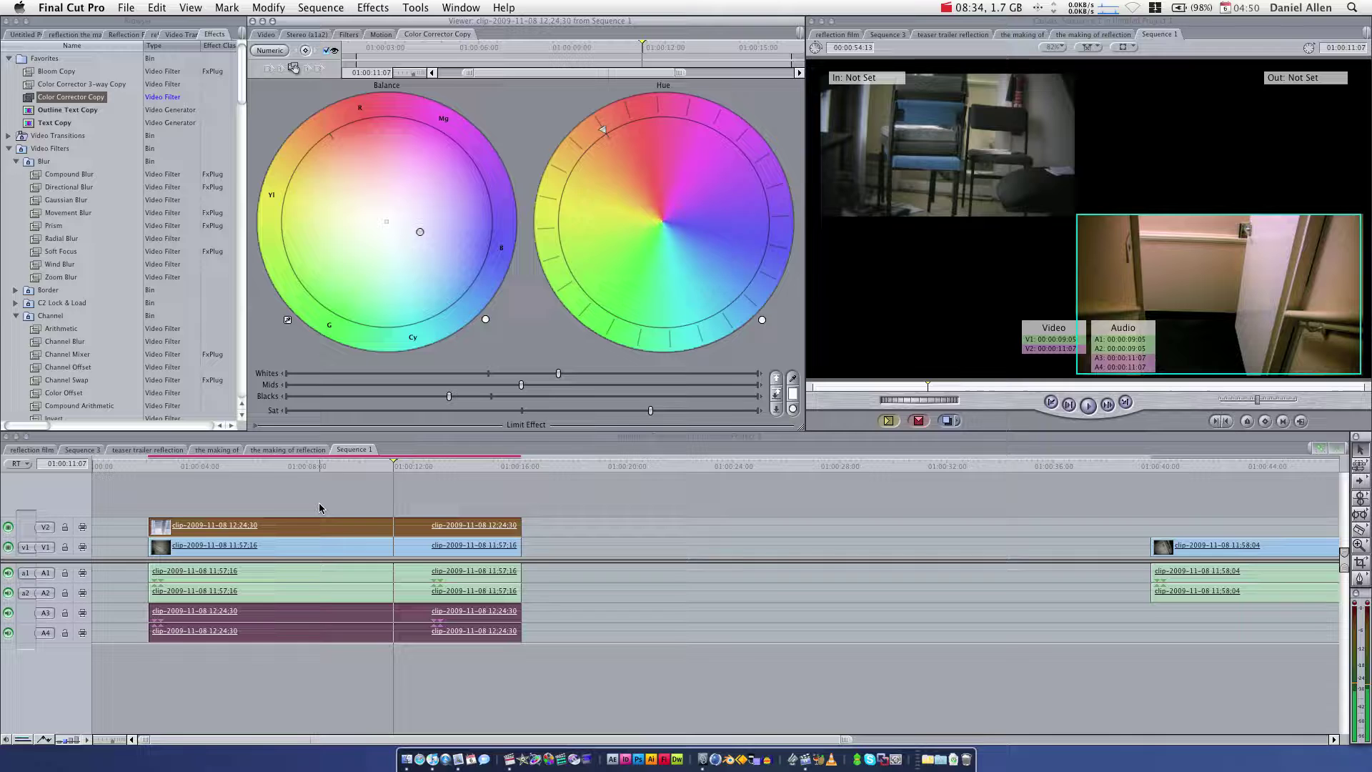
left_click(359, 500)
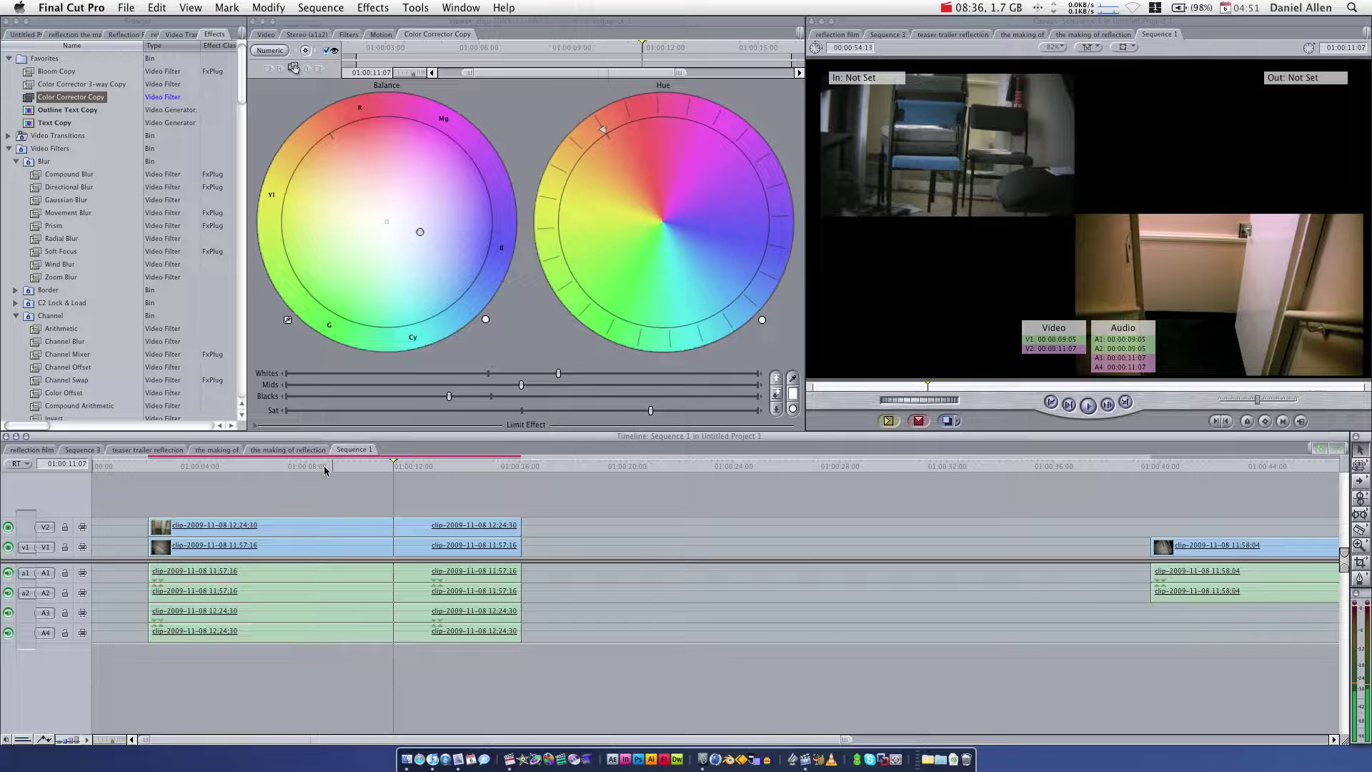
key("alt+r")
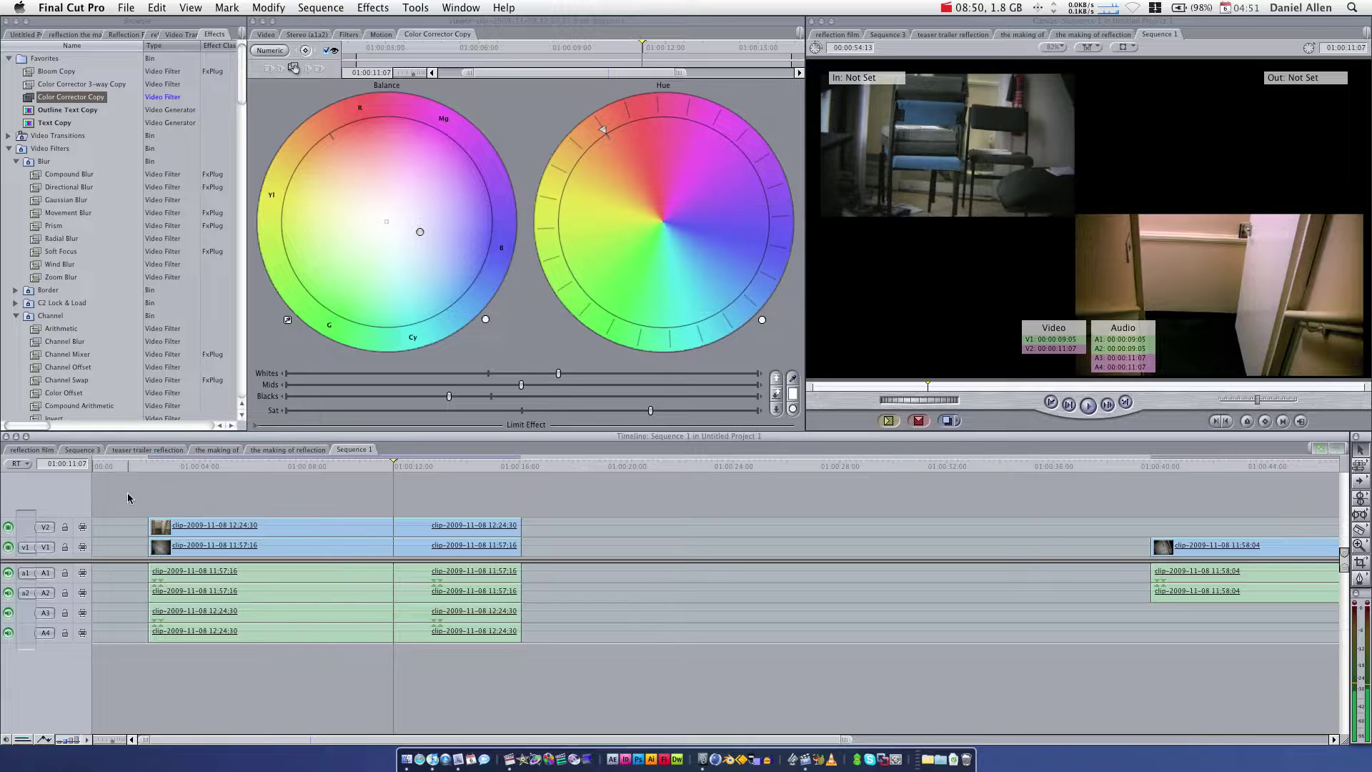
Step: Play the corrected animation from 01:00:02:03, then bring up the V2 clip's Motion parameters and keyframes
left_click(149, 466)
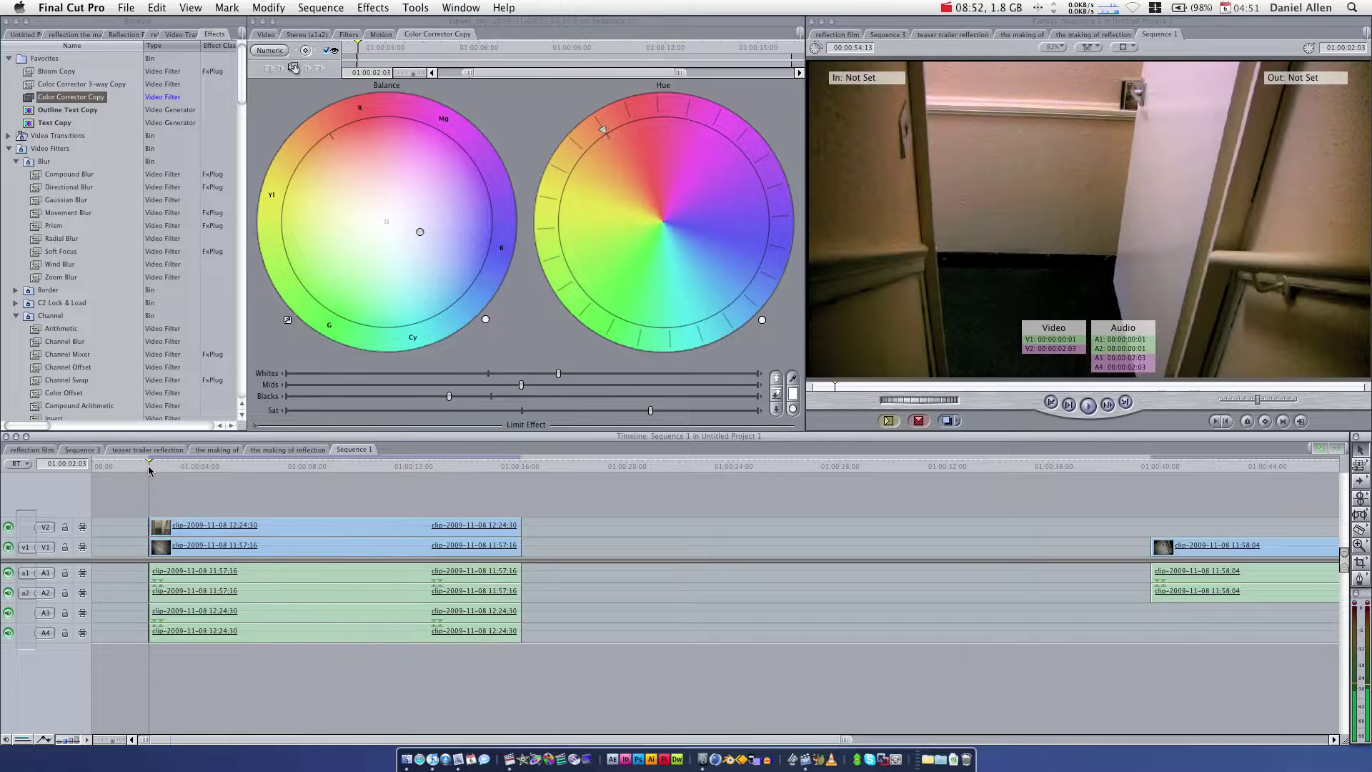
key("space")
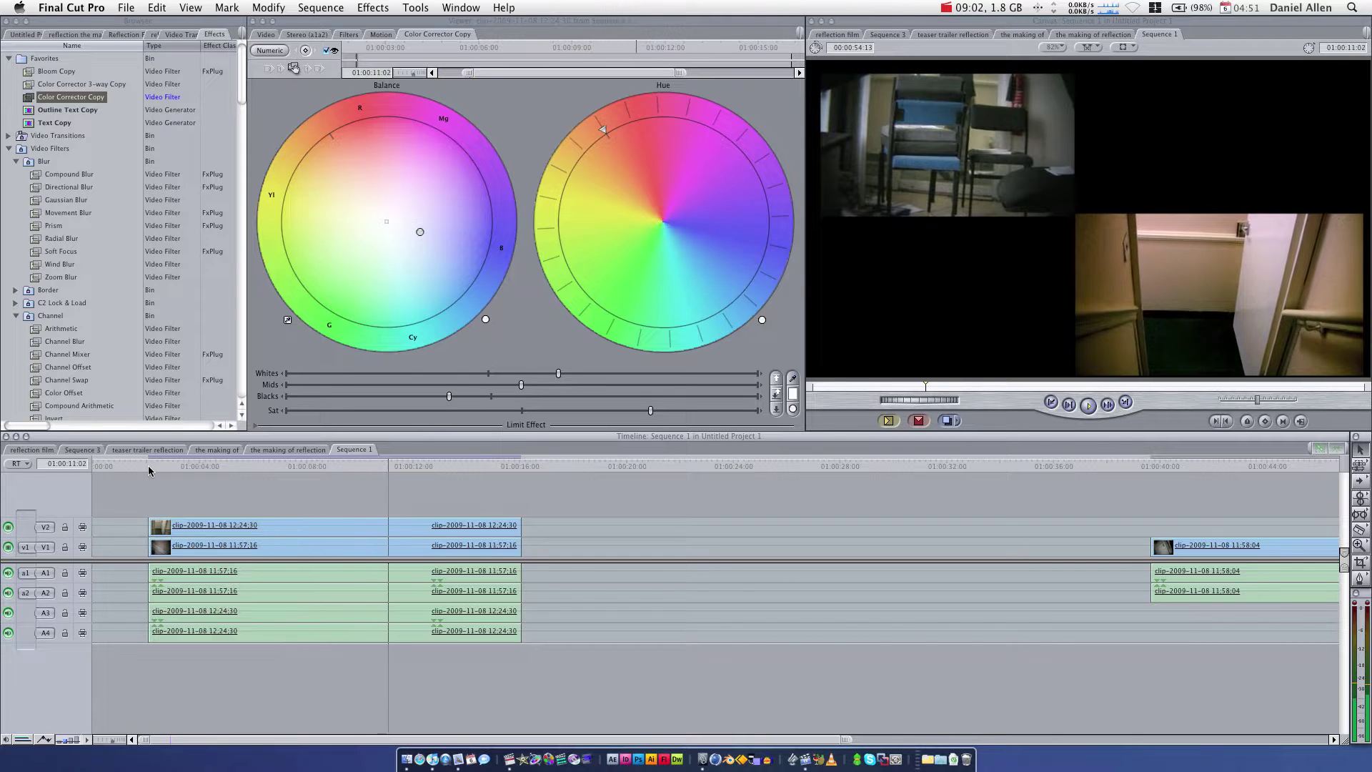
key("space")
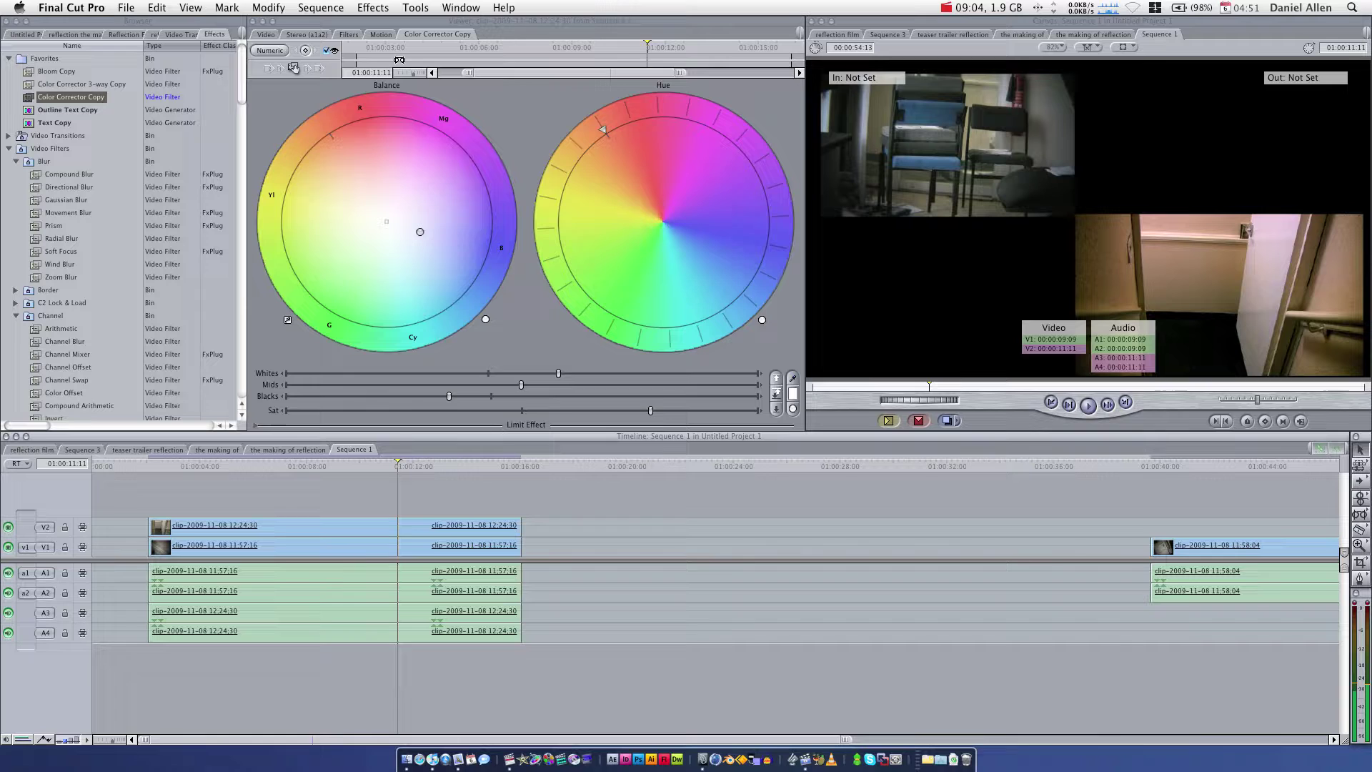
left_click(307, 34)
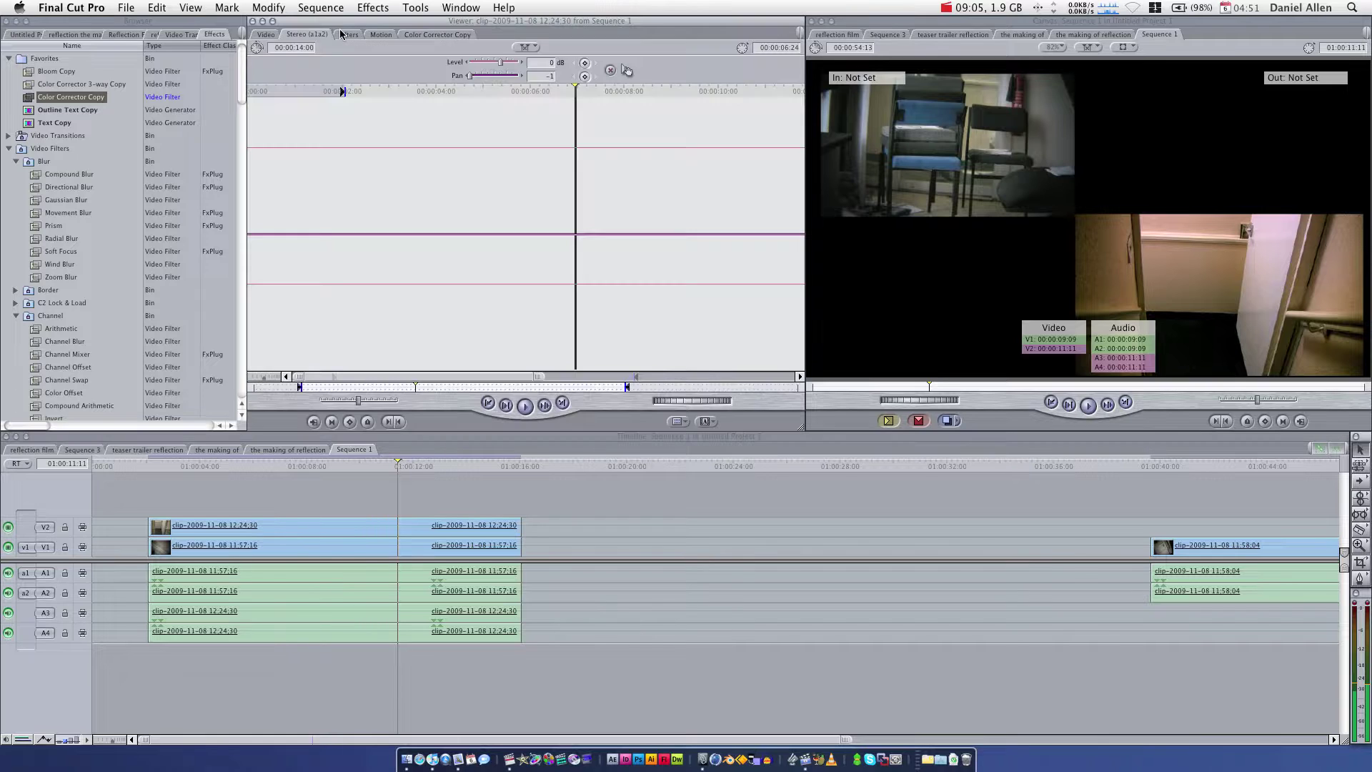
left_click(379, 35)
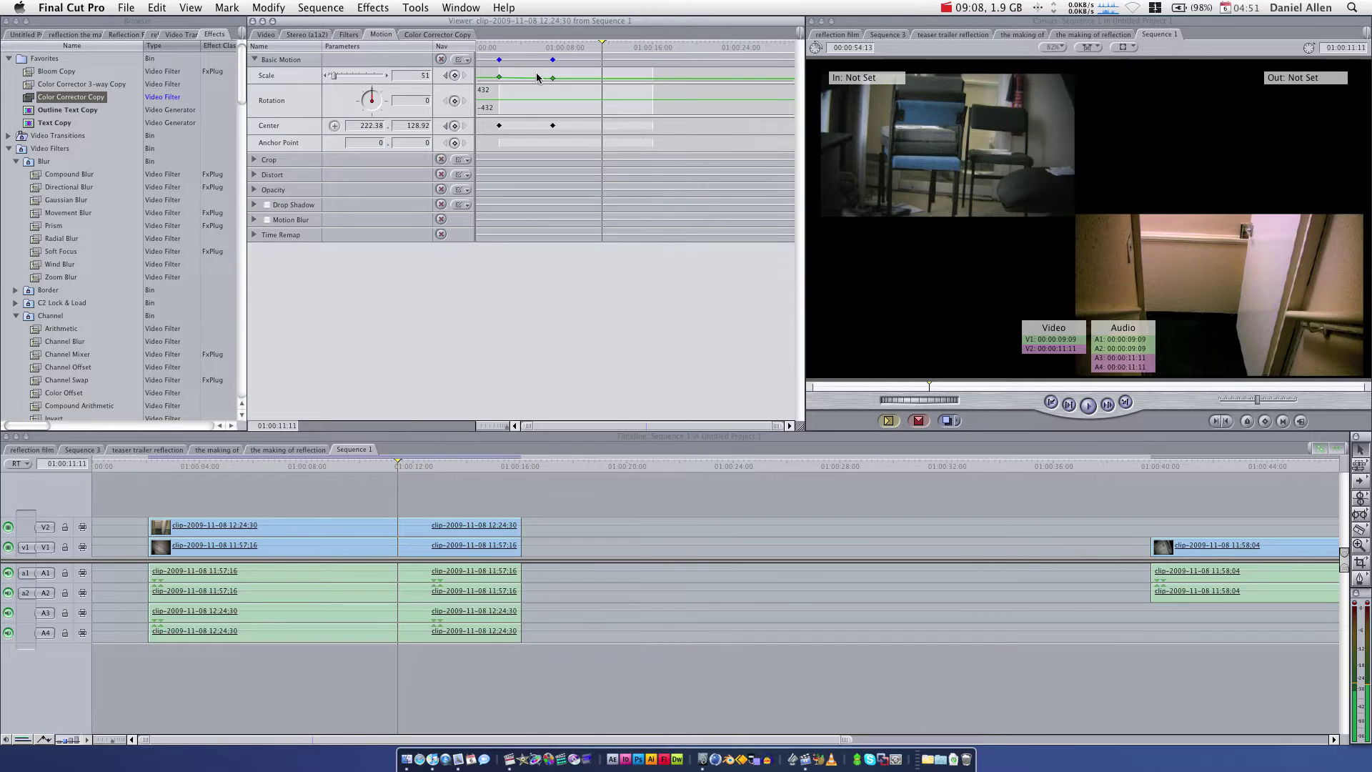